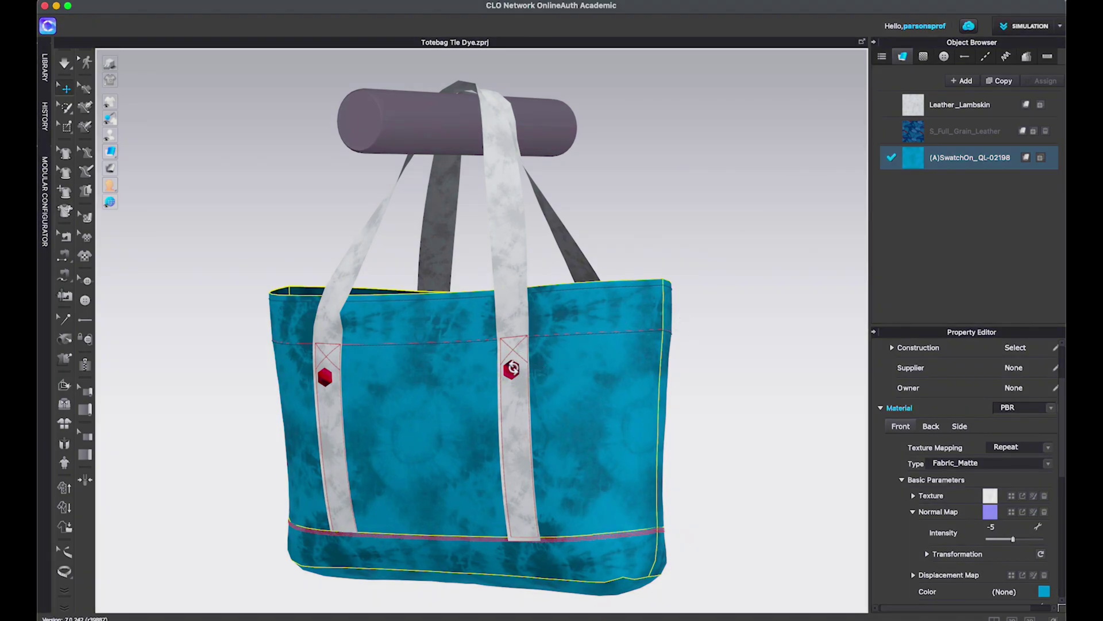
- Delete the red hexagon buttons from both straps and switch to the 3D + 2D split view
{"action": "right_click", "coordinate": [513, 371]}
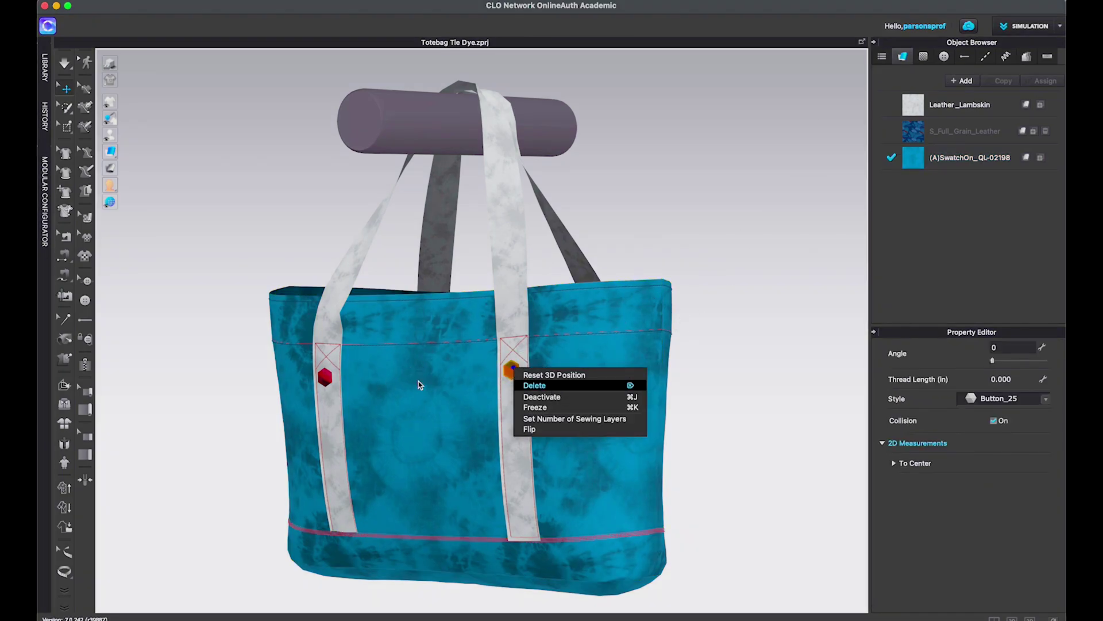
{"action": "left_click", "coordinate": [543, 384]}
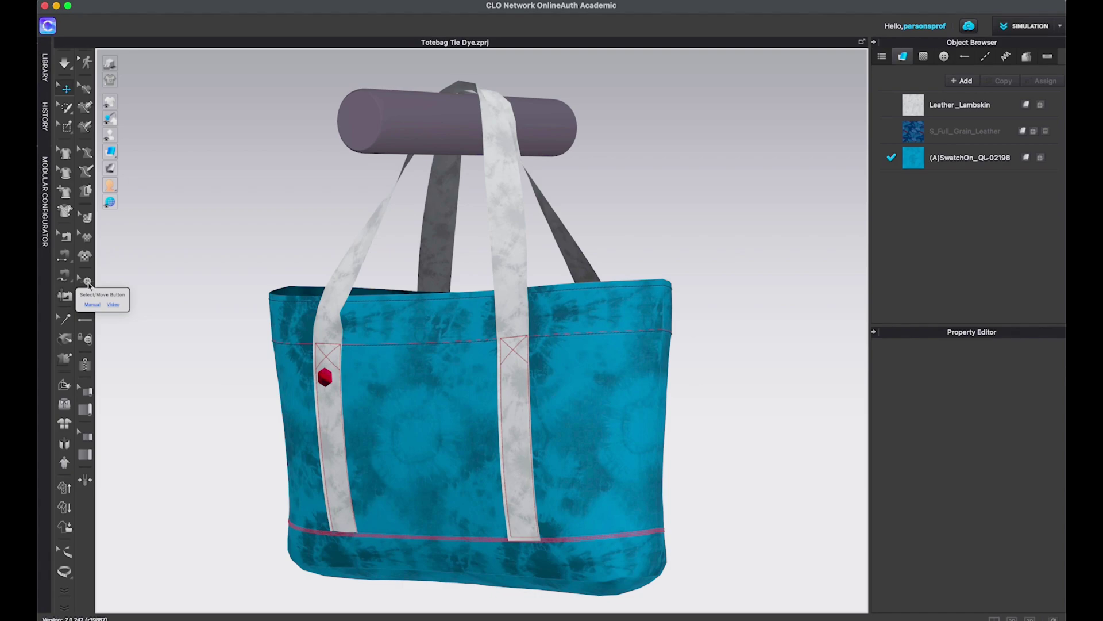
{"action": "left_click", "coordinate": [87, 281]}
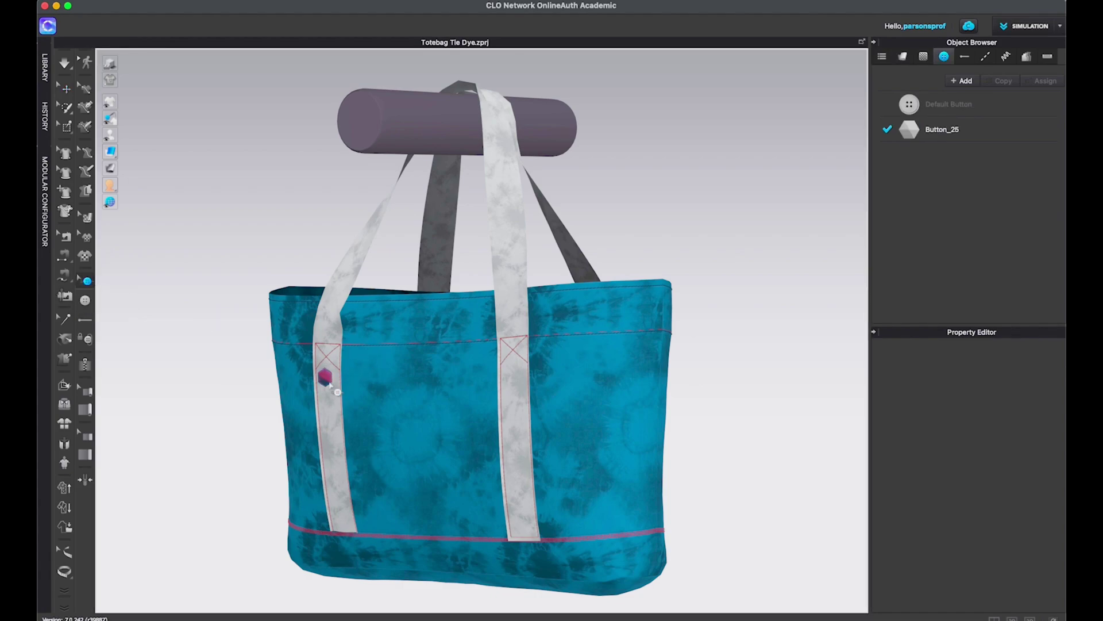
{"action": "right_click", "coordinate": [325, 377]}
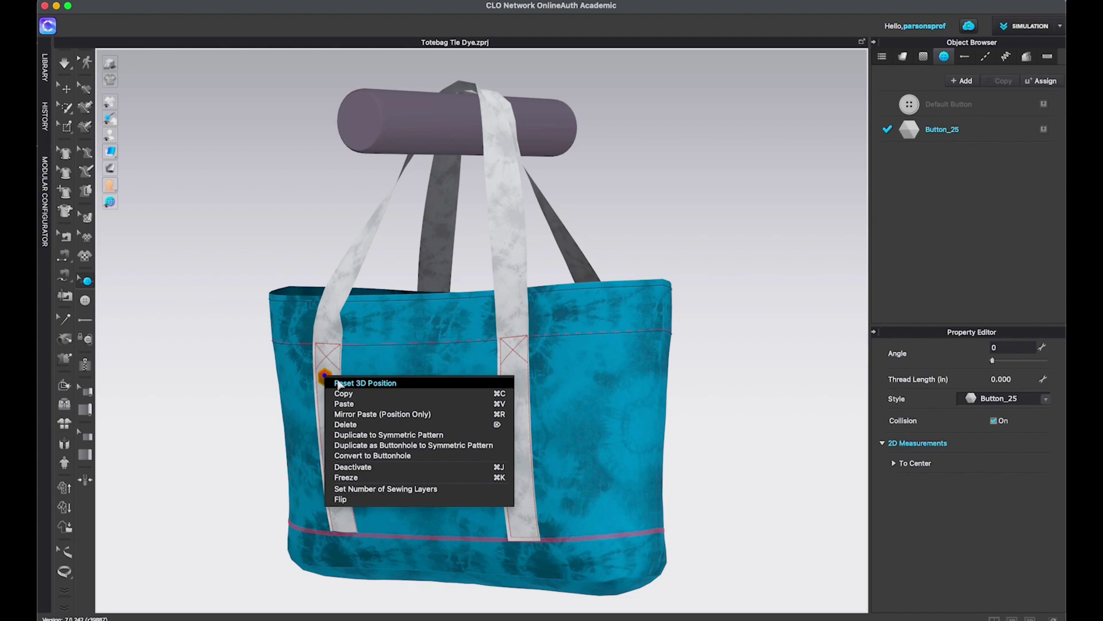
{"action": "left_click", "coordinate": [355, 425]}
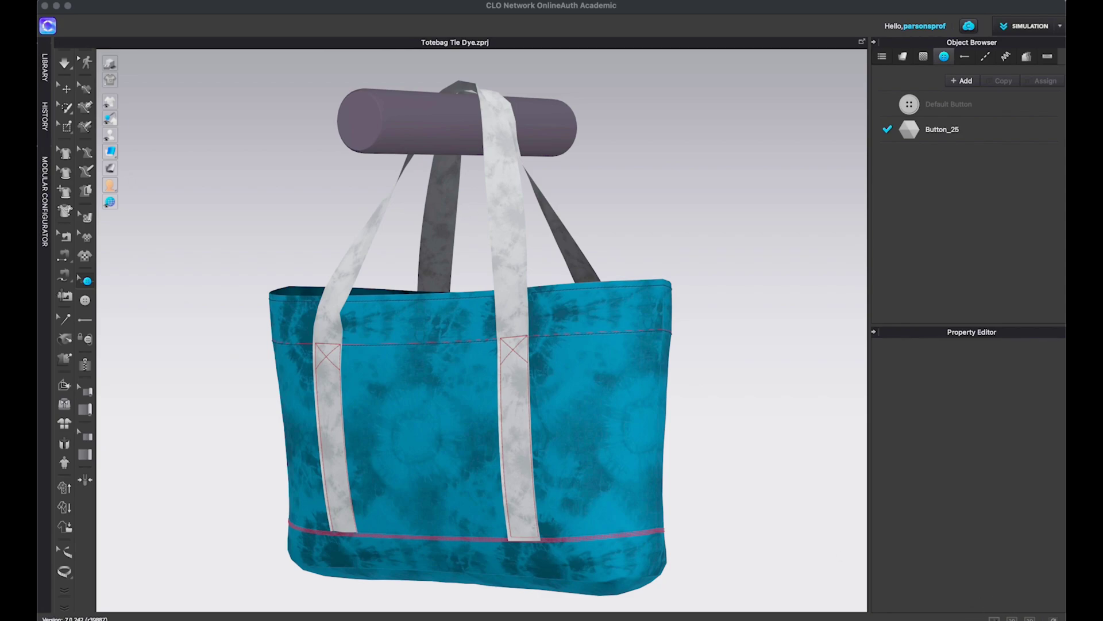
{"action": "left_click", "coordinate": [994, 619]}
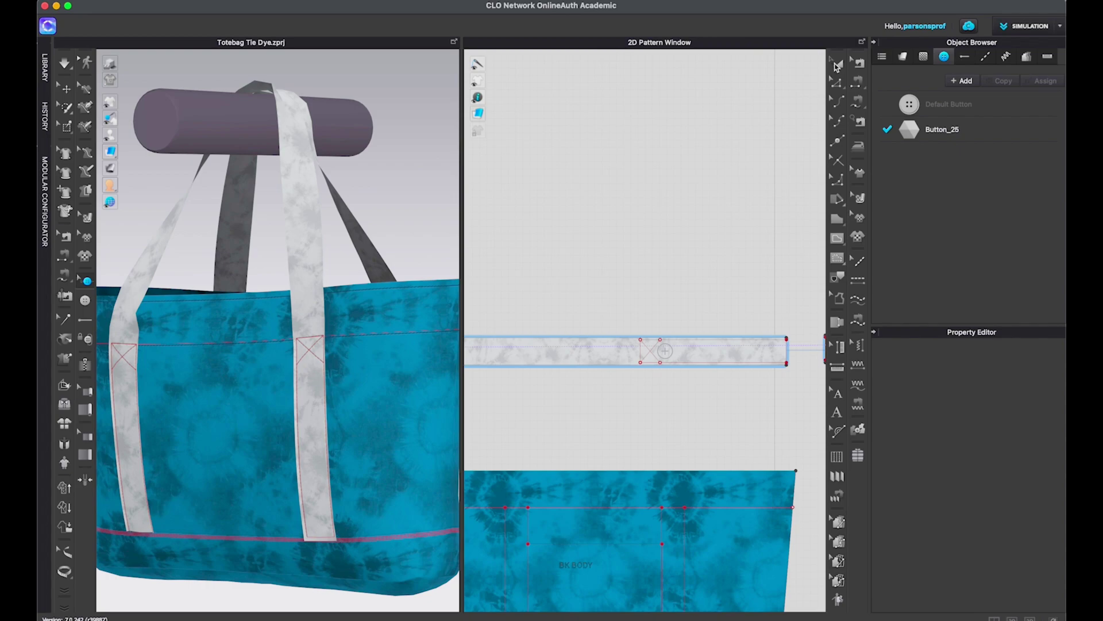
- Collapse the Object Browser and Property Editor and use F2 to show only the 2D Pattern Window
{"action": "left_click", "coordinate": [837, 82]}
{"action": "left_click", "coordinate": [874, 43]}
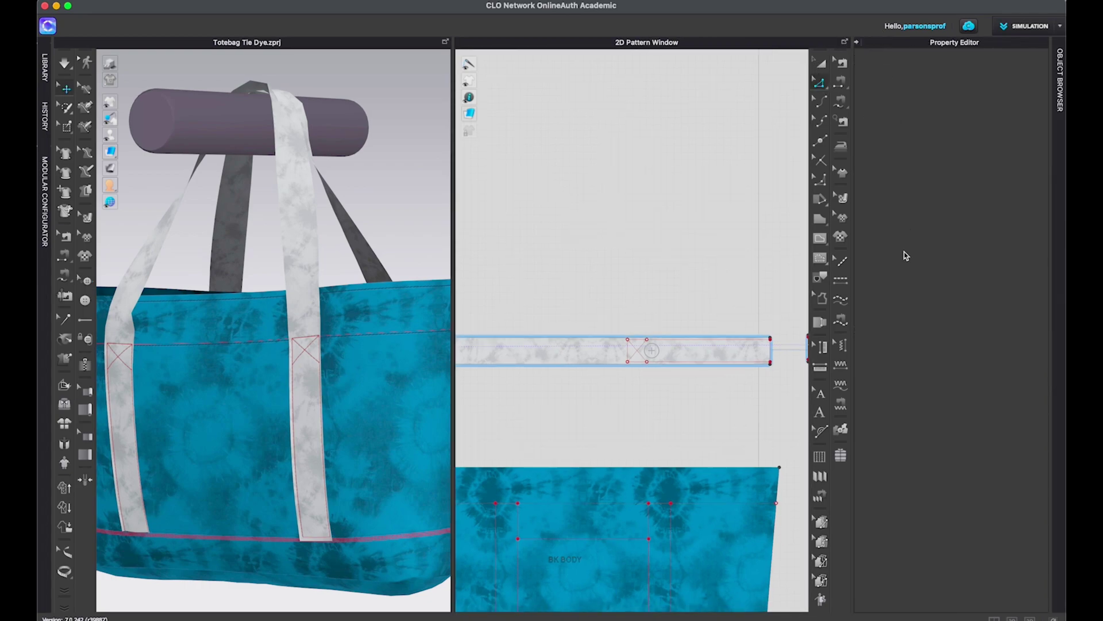
{"action": "left_click", "coordinate": [857, 43]}
{"action": "scroll", "coordinate": [888, 321], "scroll_direction": "down", "scroll_amount": 3}
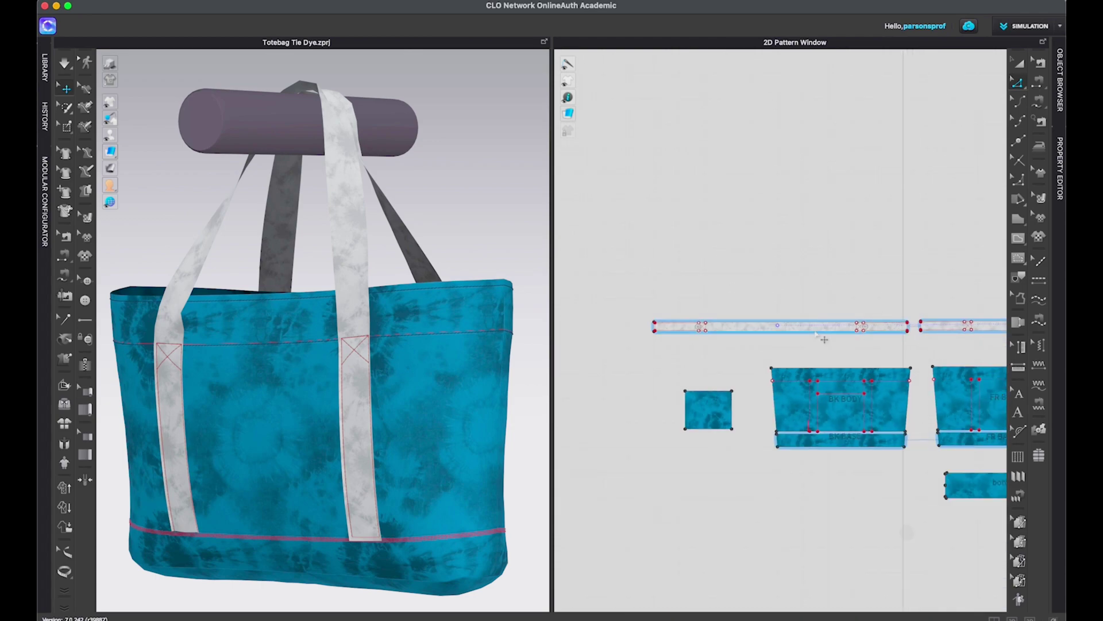
{"action": "scroll", "coordinate": [814, 325], "scroll_direction": "up", "scroll_amount": 2}
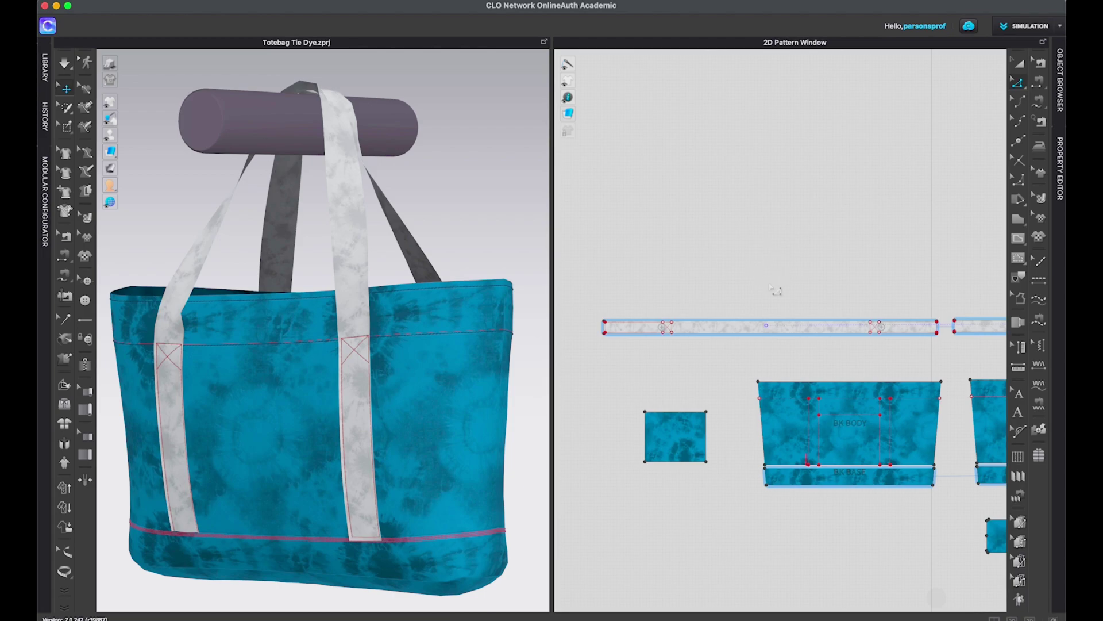
{"action": "key", "text": "F2"}
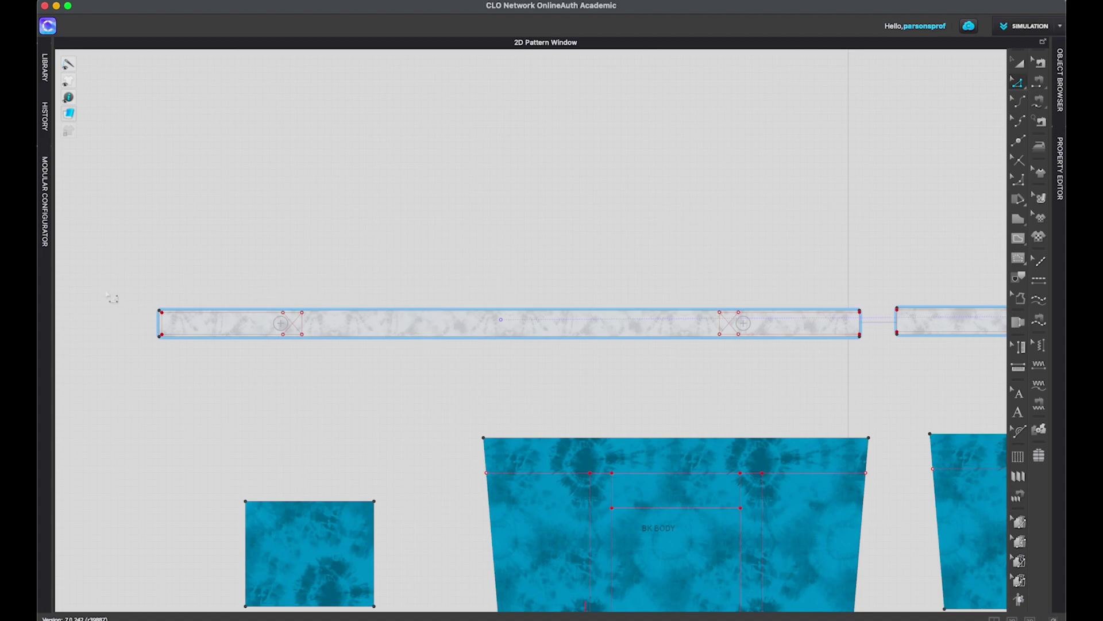
{"action": "scroll", "coordinate": [111, 298], "scroll_direction": "up", "scroll_amount": 2}
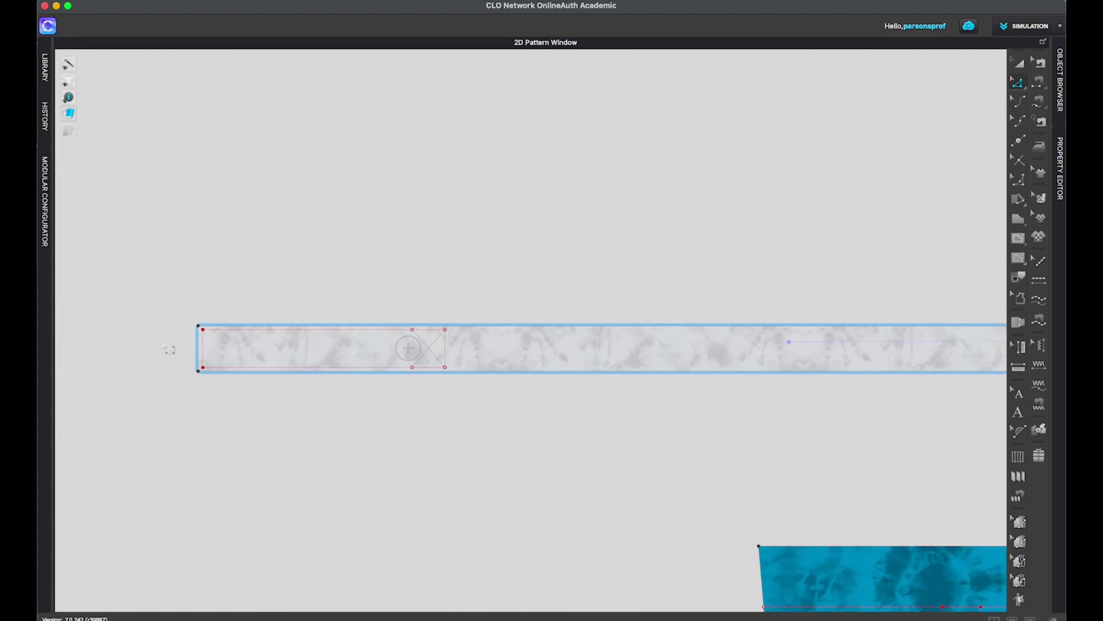
- Offset the strap's top edge as a full-length internal line 0.75 in inside
{"action": "left_click", "coordinate": [206, 349]}
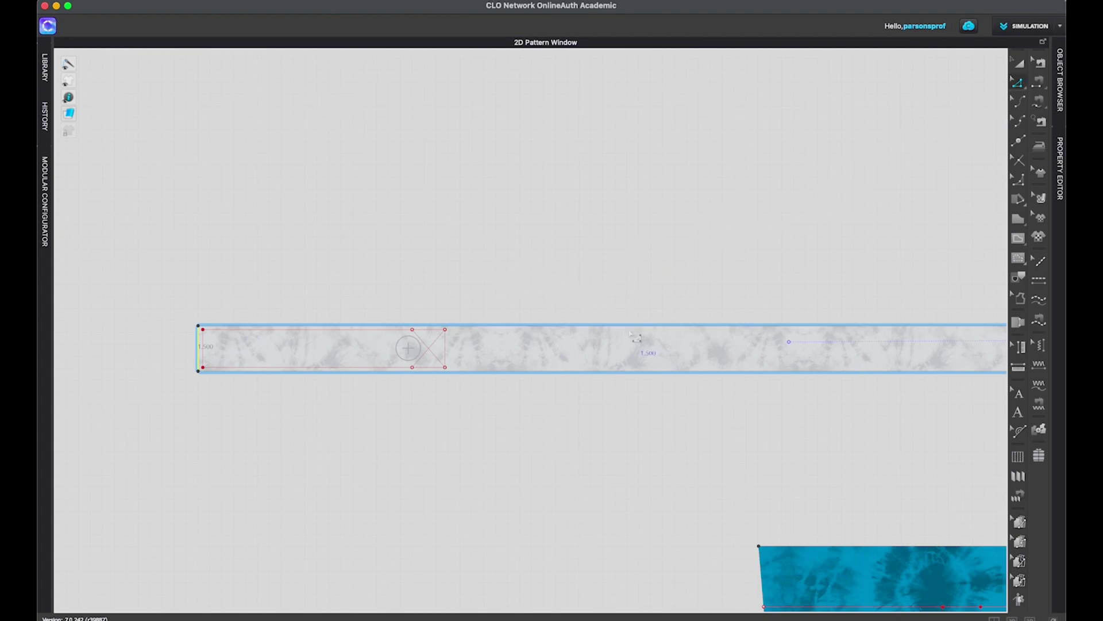
{"action": "right_click", "coordinate": [595, 328]}
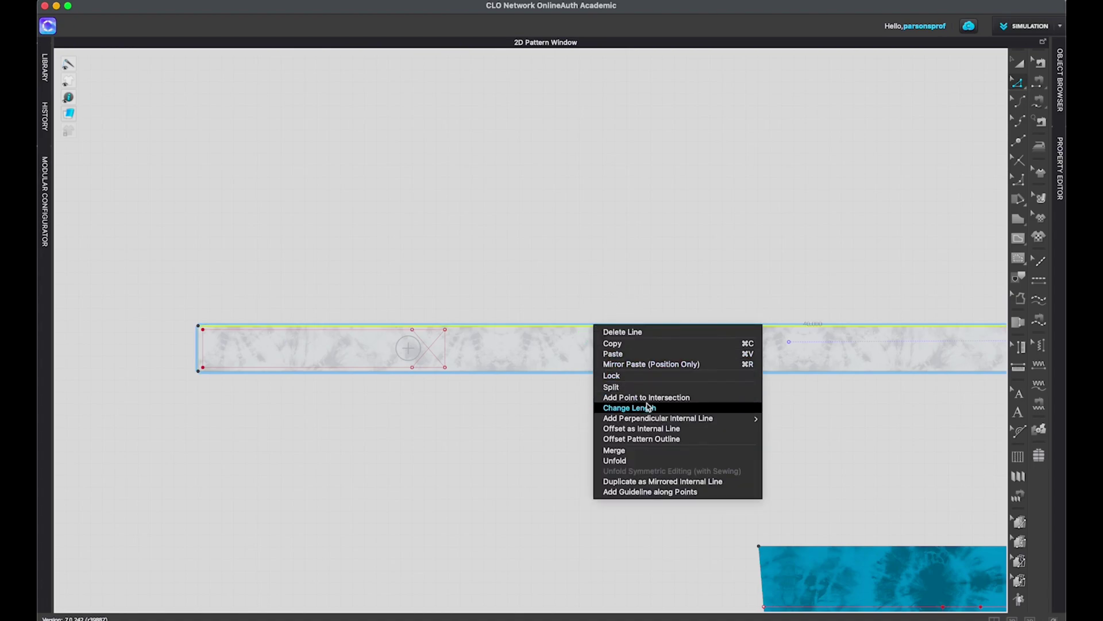
{"action": "left_click", "coordinate": [650, 429]}
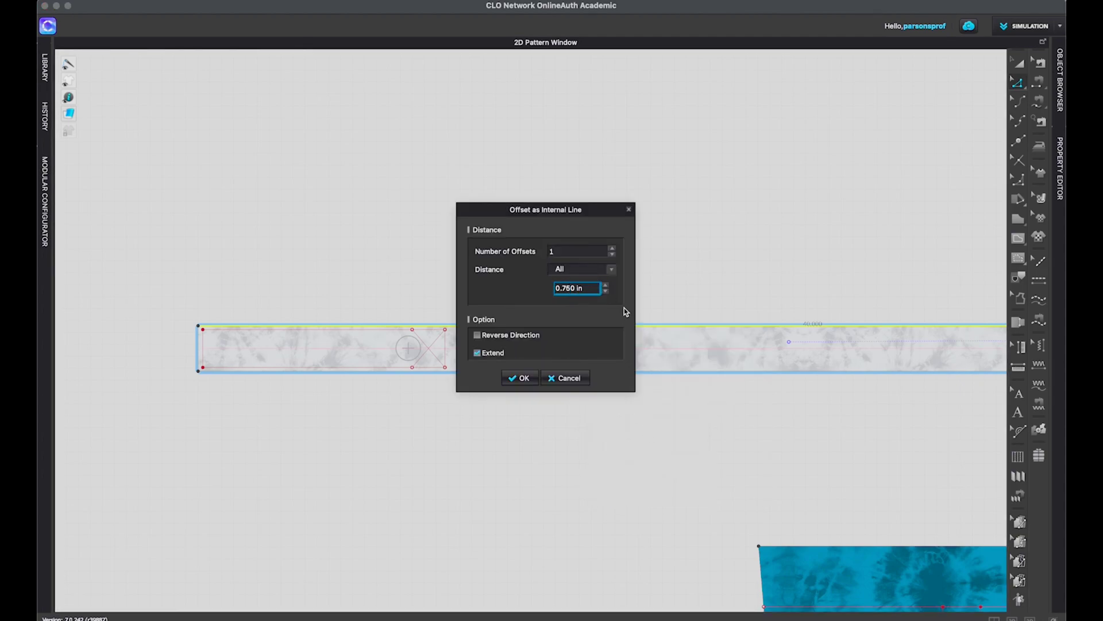
{"action": "key", "text": "BackSpace"}
{"action": "key", "text": "BackSpace"}
{"action": "key", "text": "BackSpace"}
{"action": "key", "text": "BackSpace"}
{"action": "key", "text": "BackSpace"}
{"action": "type", "text": "0.75"}
{"action": "key", "text": "Return"}
{"action": "left_click", "coordinate": [523, 378]}
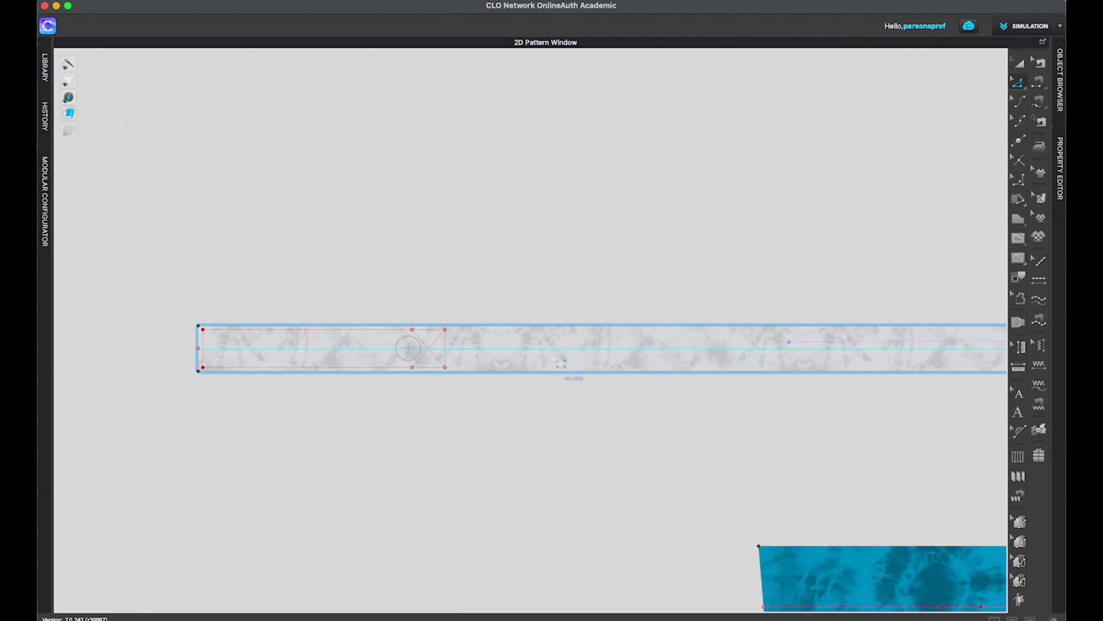
{"action": "scroll", "coordinate": [563, 358], "scroll_direction": "down", "scroll_amount": 5}
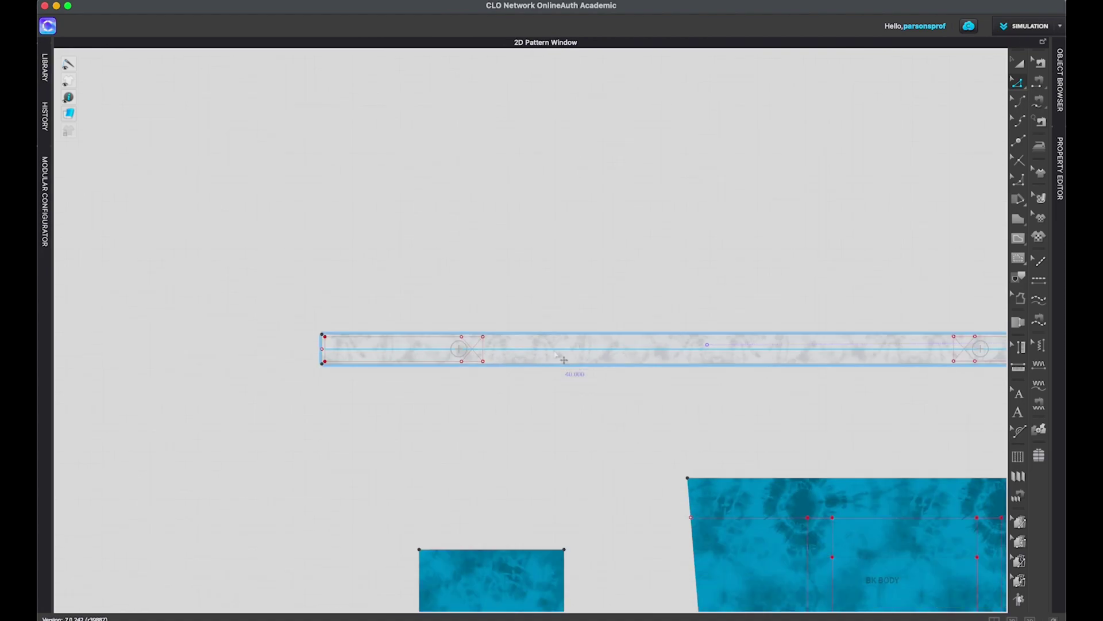
- Reopen the Object Browser and Property Editor and select Button_25 in the Button library
{"action": "right_click_drag", "start_coordinate": [706, 324], "coordinate": [488, 323]}
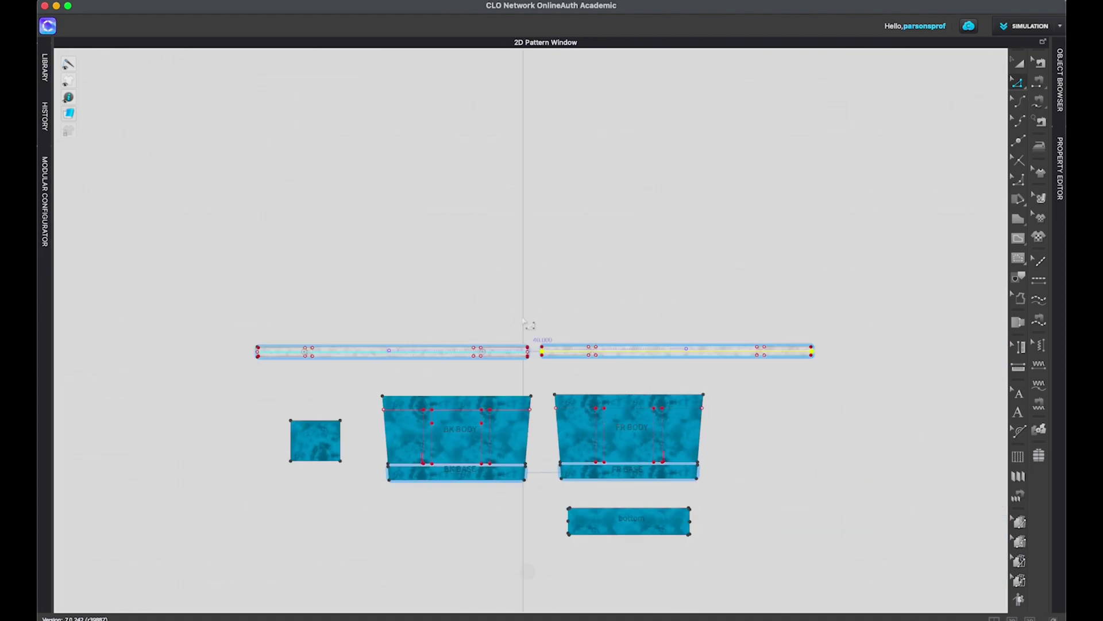
{"action": "scroll", "coordinate": [530, 320], "scroll_direction": "up", "scroll_amount": 2}
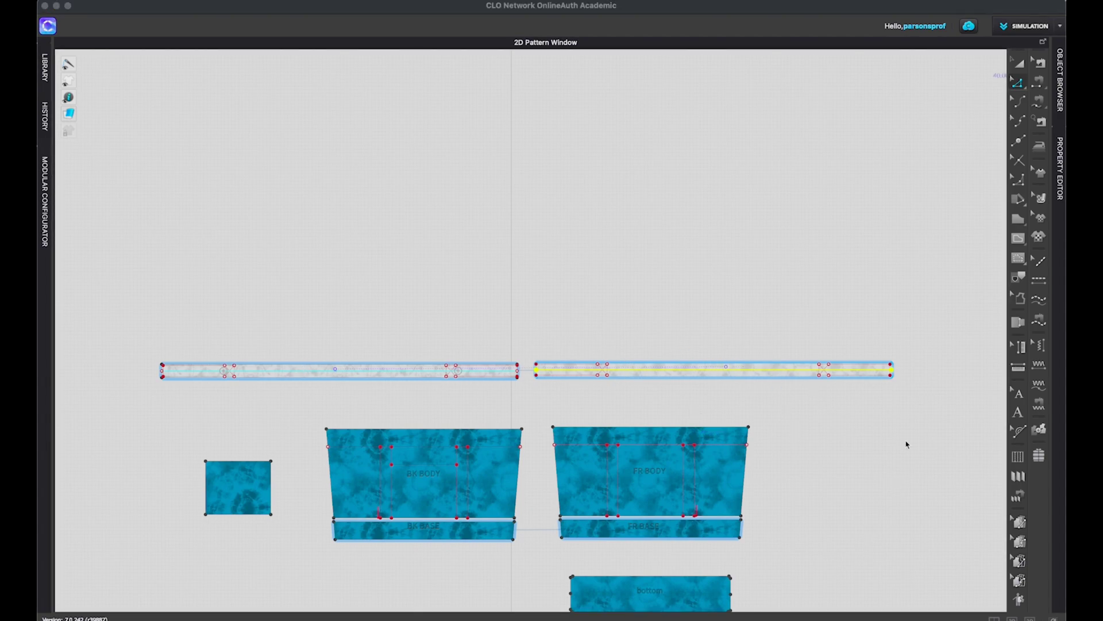
{"action": "left_click", "coordinate": [1061, 103]}
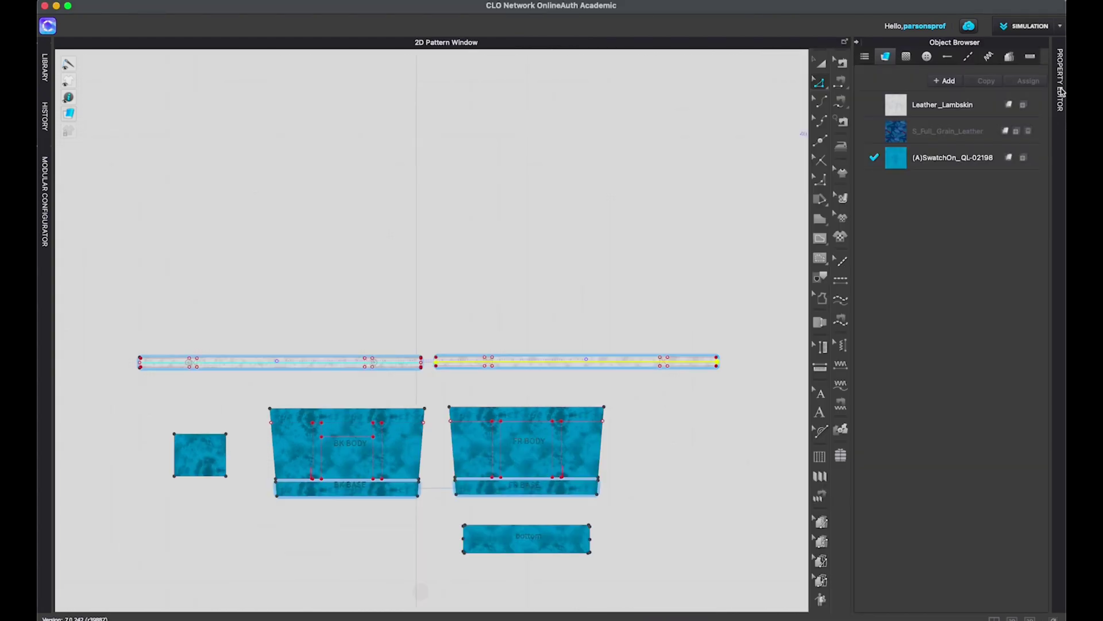
{"action": "left_click", "coordinate": [1061, 98]}
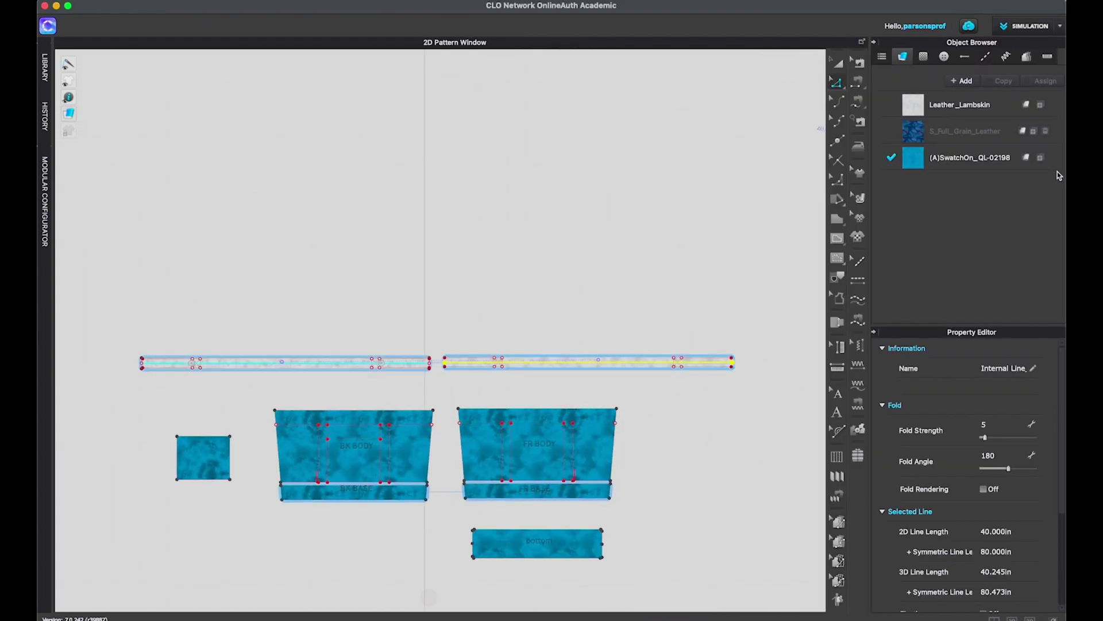
{"action": "left_click", "coordinate": [945, 57]}
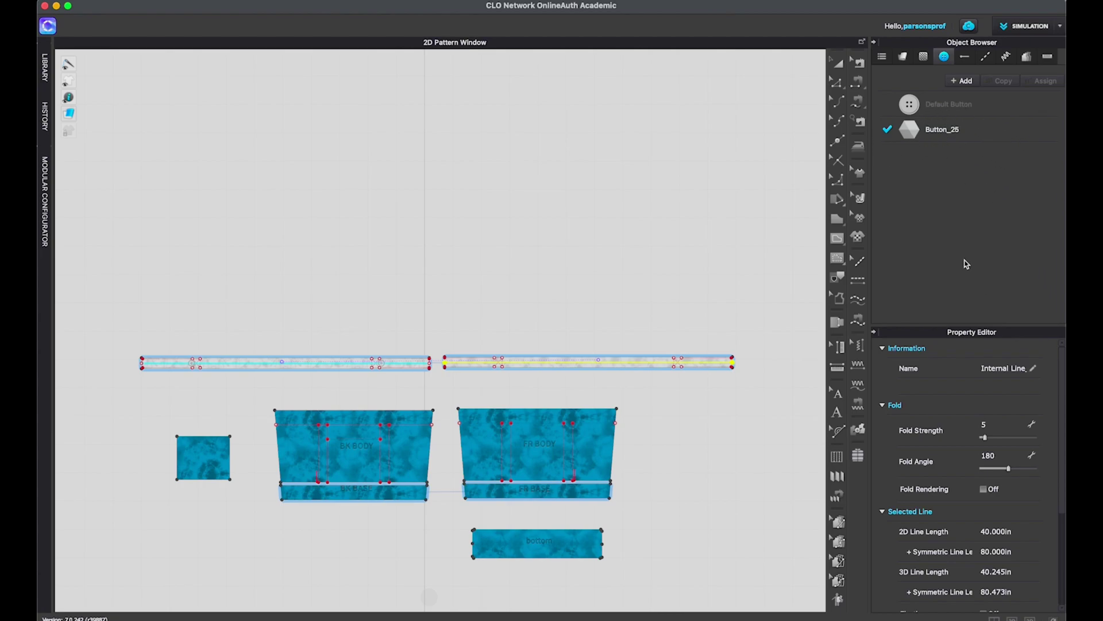
{"action": "left_click", "coordinate": [1005, 134]}
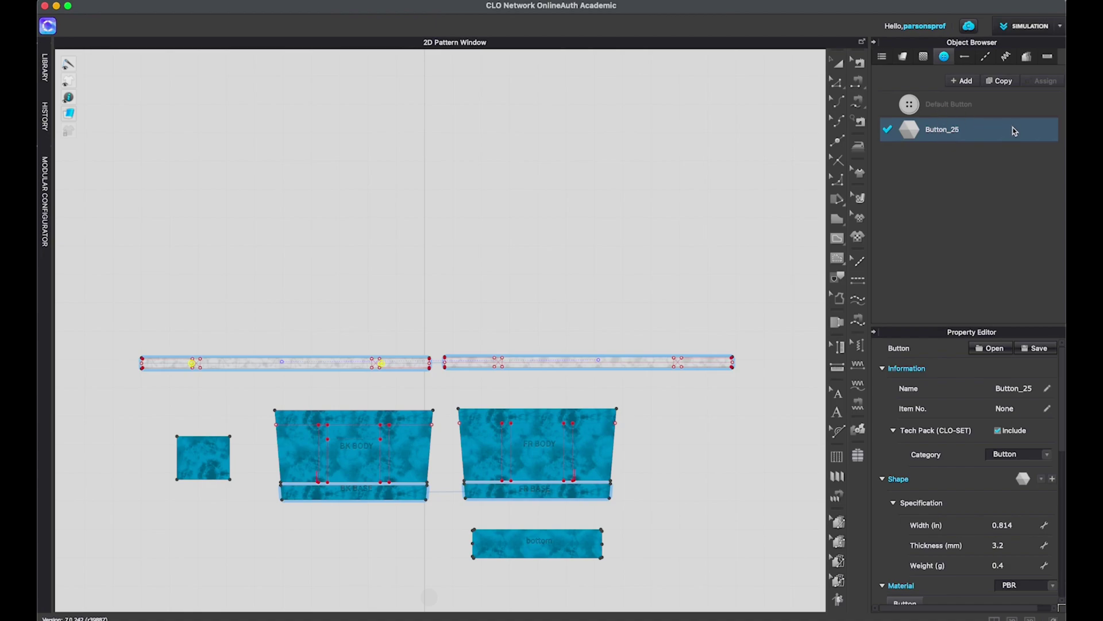
- Add a new button style named 'trim' and give it a ring shape
{"action": "left_click", "coordinate": [961, 83]}
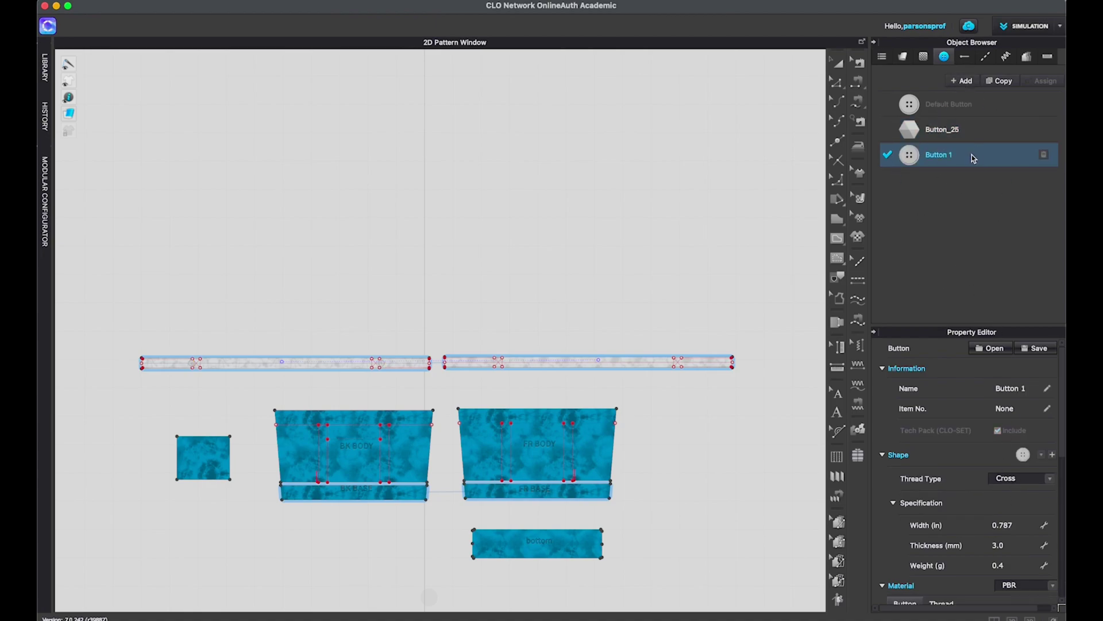
{"action": "double_click", "coordinate": [945, 155]}
{"action": "left_click_drag", "start_coordinate": [976, 153], "coordinate": [925, 154]}
{"action": "key", "text": "Return"}
{"action": "left_click", "coordinate": [1043, 457]}
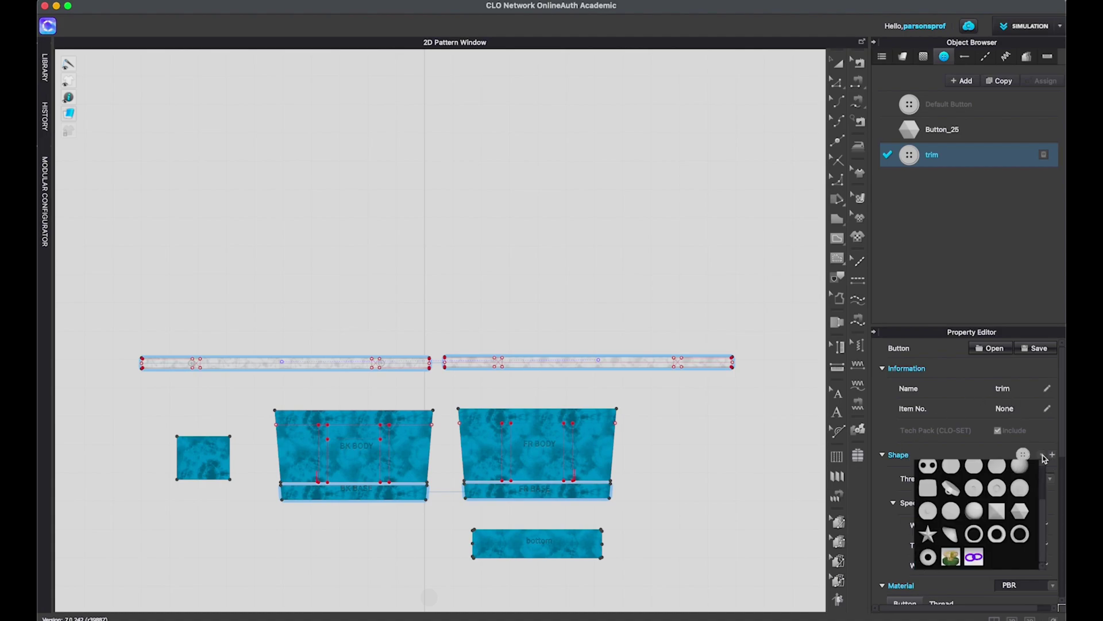
{"action": "mouse_move", "coordinate": [1045, 514]}
{"action": "left_mouse_down"}
{"action": "mouse_move", "coordinate": [1041, 475]}
{"action": "mouse_move", "coordinate": [1045, 518]}
{"action": "left_mouse_up"}
{"action": "left_click", "coordinate": [1000, 534]}
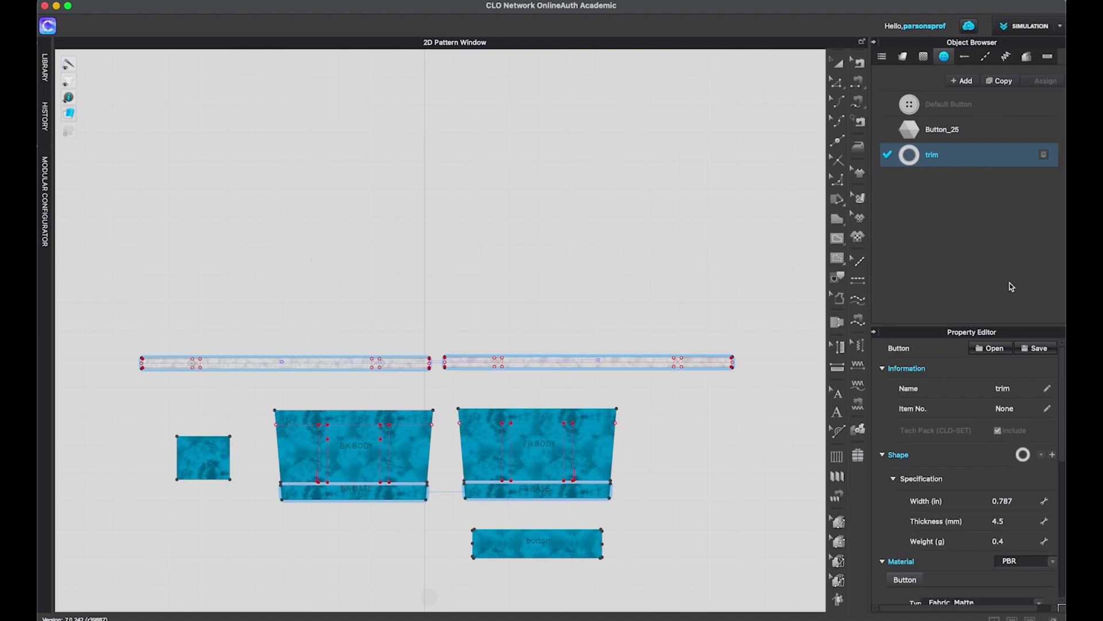
{"action": "scroll", "coordinate": [1051, 454], "scroll_direction": "down", "scroll_amount": 5}
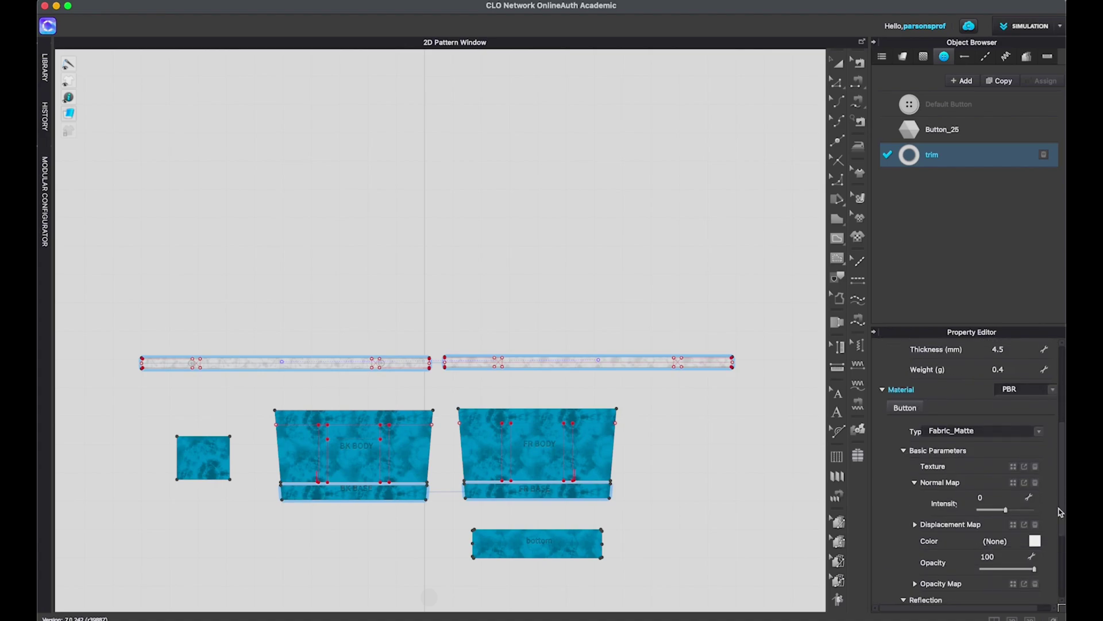
- Colour the trim button with the blue Pantone Diving Hole swatch
{"action": "left_click", "coordinate": [1037, 540]}
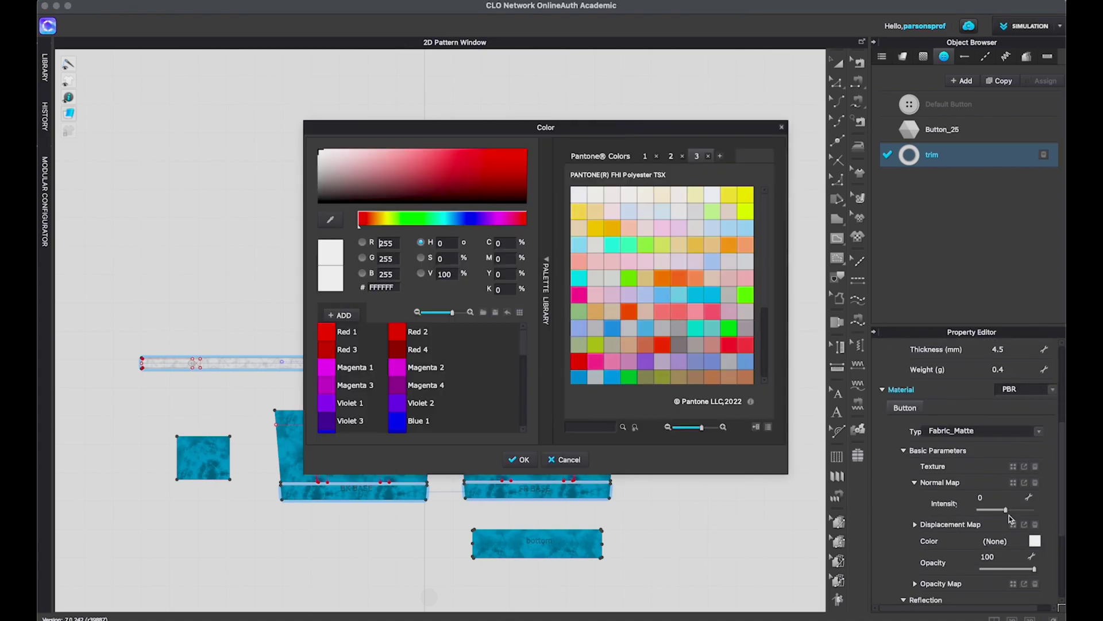
{"action": "left_click", "coordinate": [579, 377]}
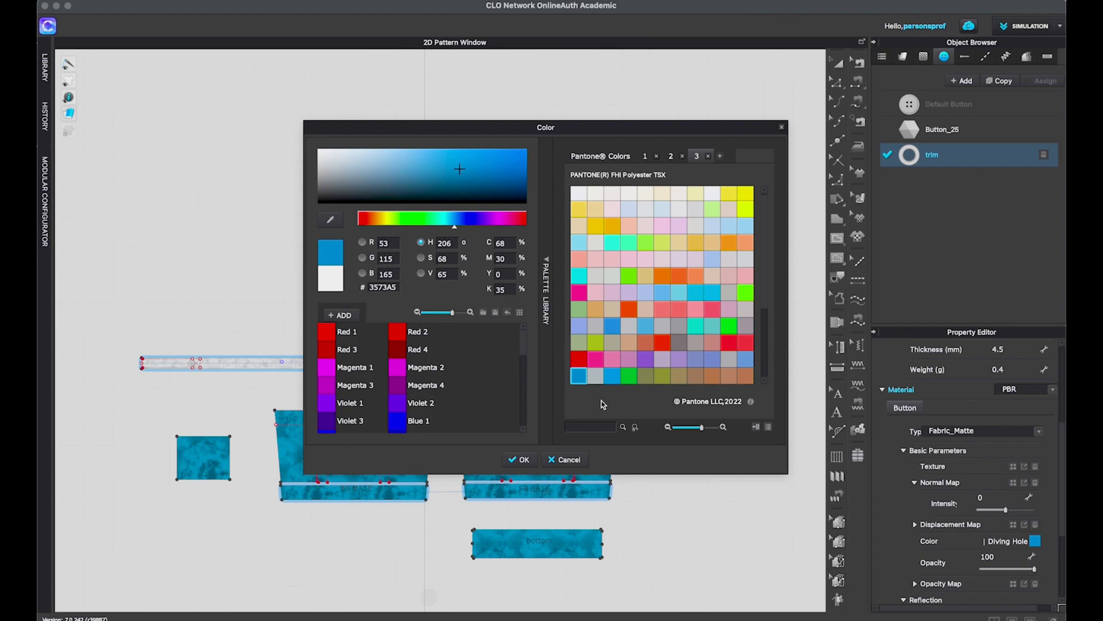
{"action": "left_click", "coordinate": [530, 459]}
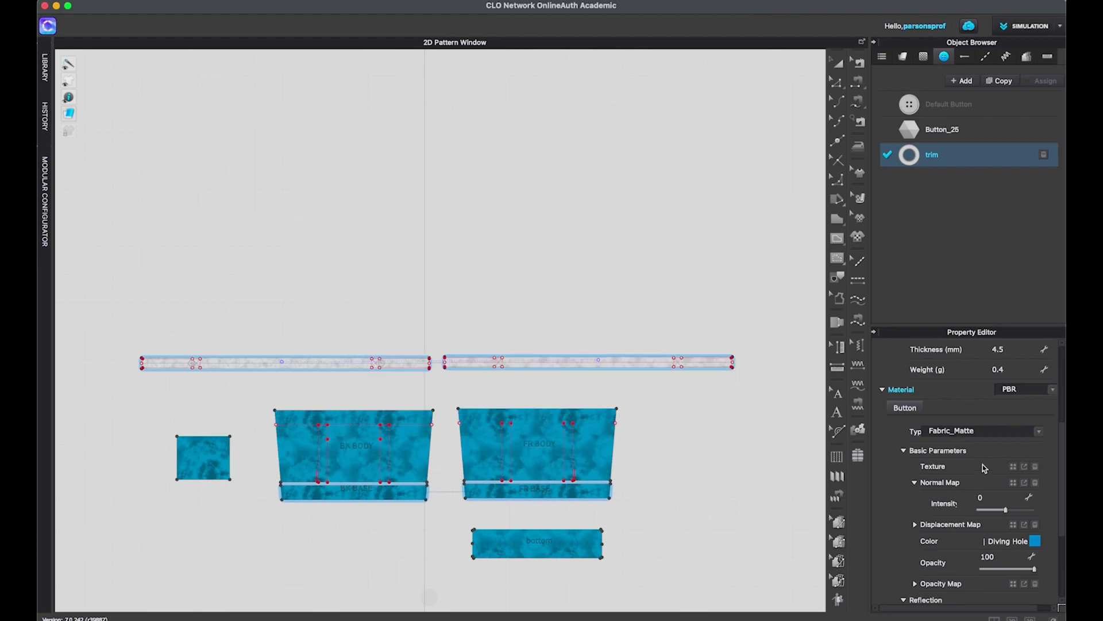
{"action": "scroll", "coordinate": [984, 468], "scroll_direction": "up", "scroll_amount": 3}
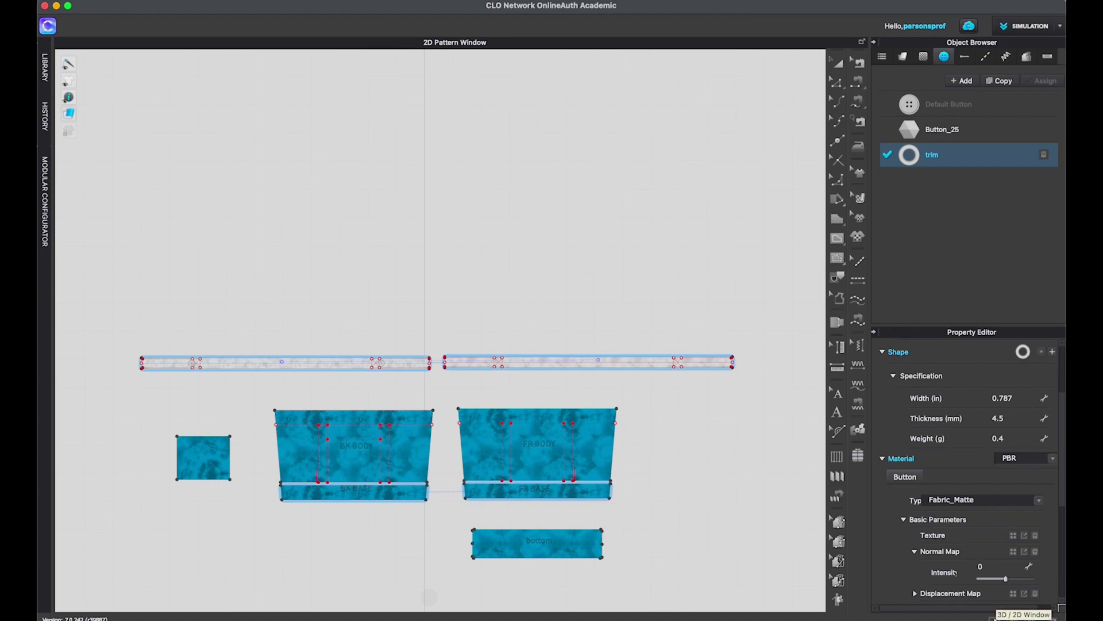
{"action": "left_click", "coordinate": [1060, 608]}
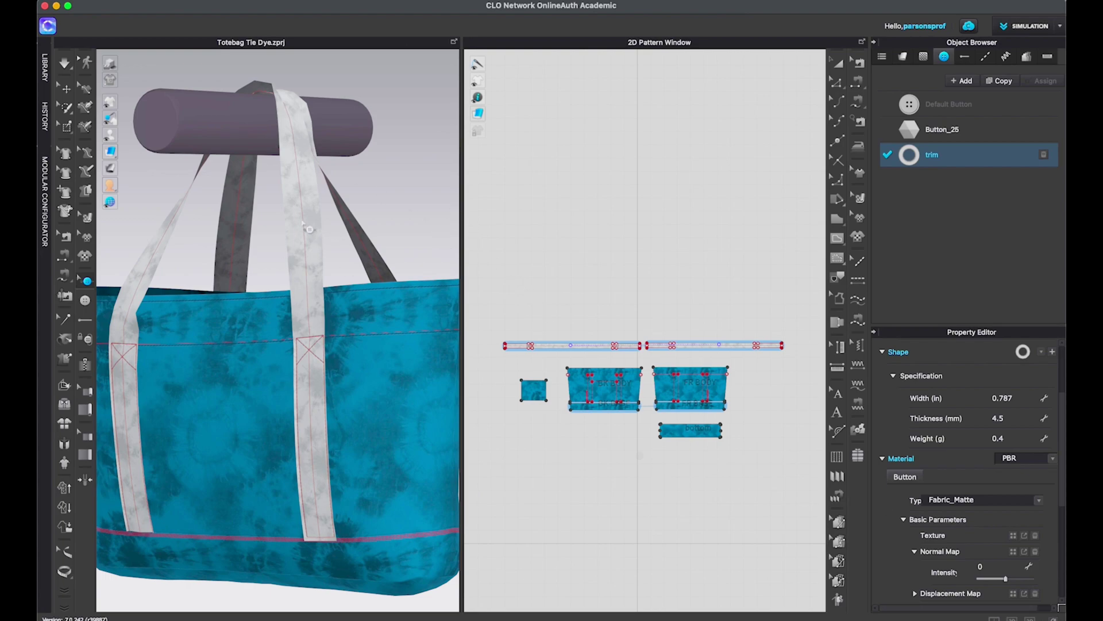
- Exit trim placement, collapse the side panels, and select the strap's internal line with Edit Point
{"action": "key", "text": "Escape"}
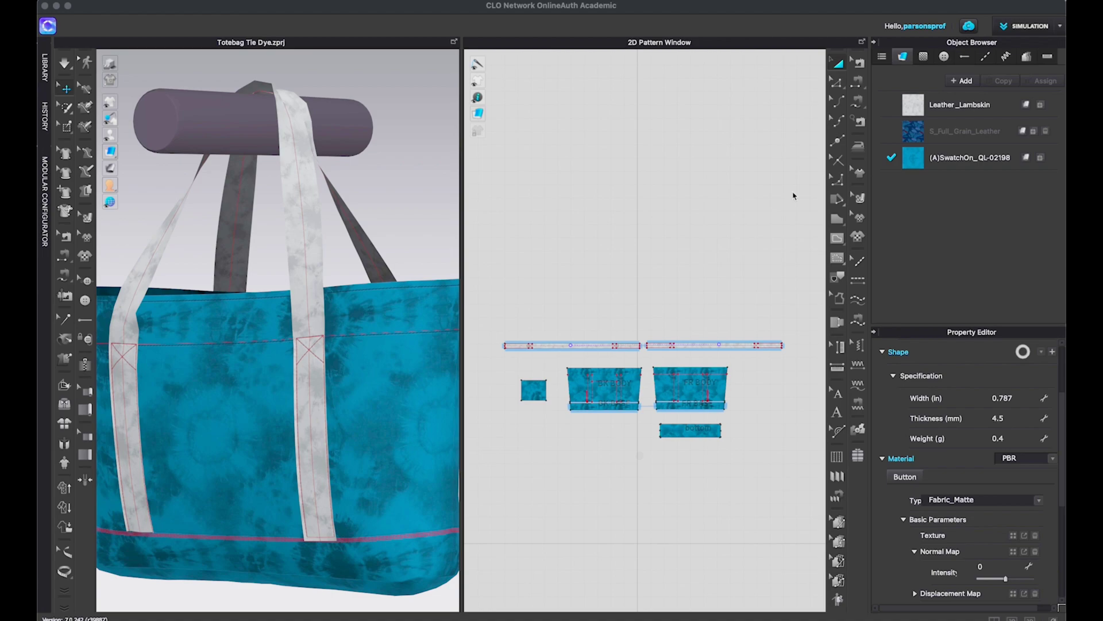
{"action": "left_click", "coordinate": [874, 42]}
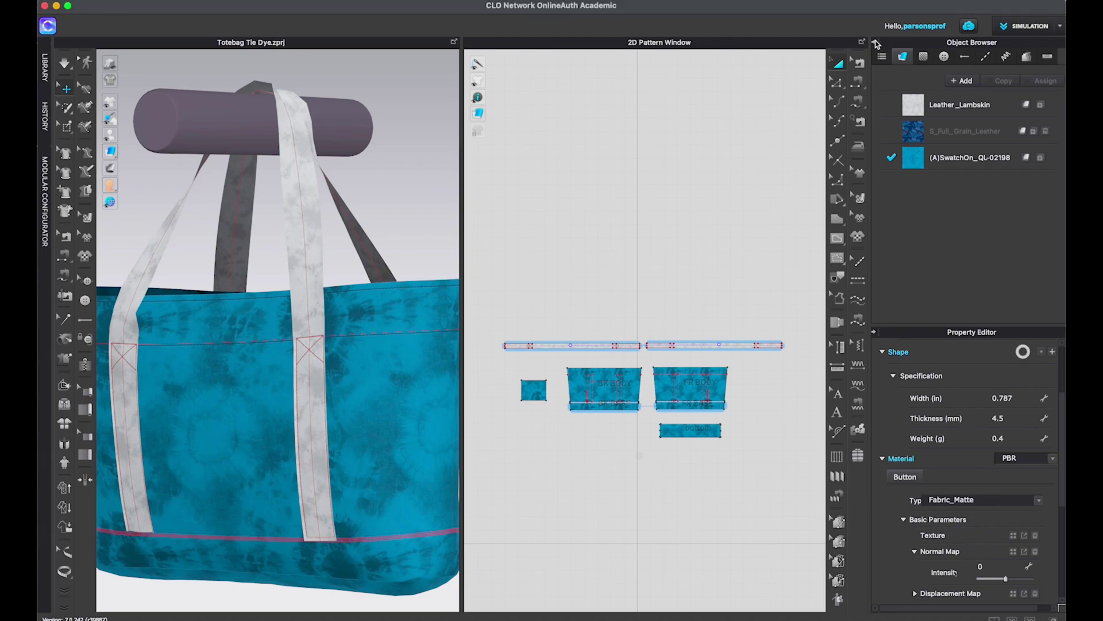
{"action": "left_click", "coordinate": [857, 42]}
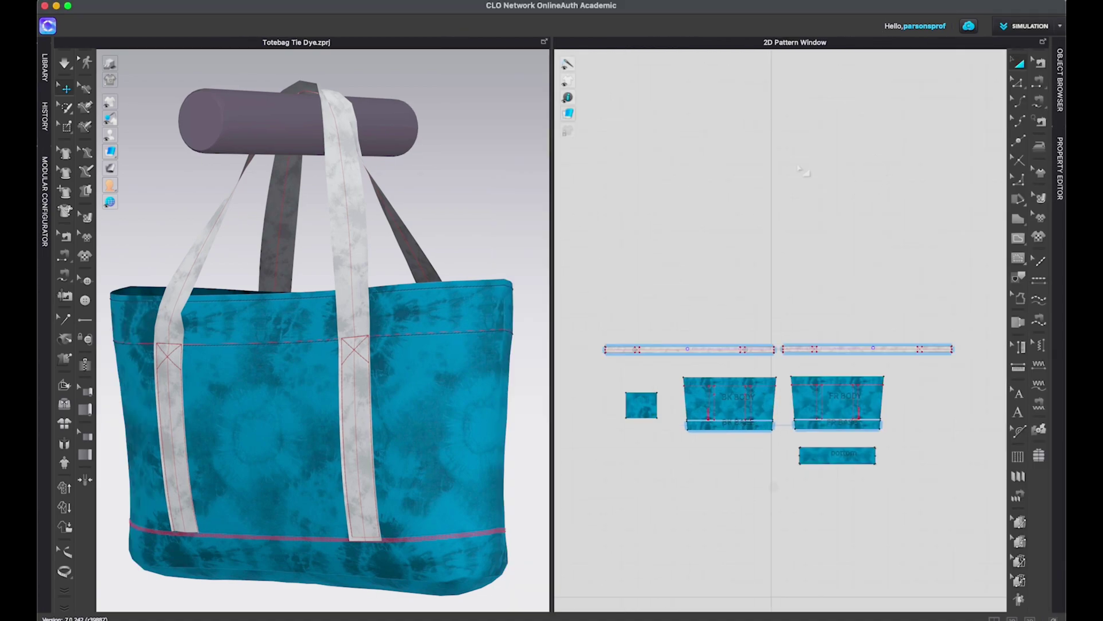
{"action": "scroll", "coordinate": [742, 318], "scroll_direction": "up", "scroll_amount": 2}
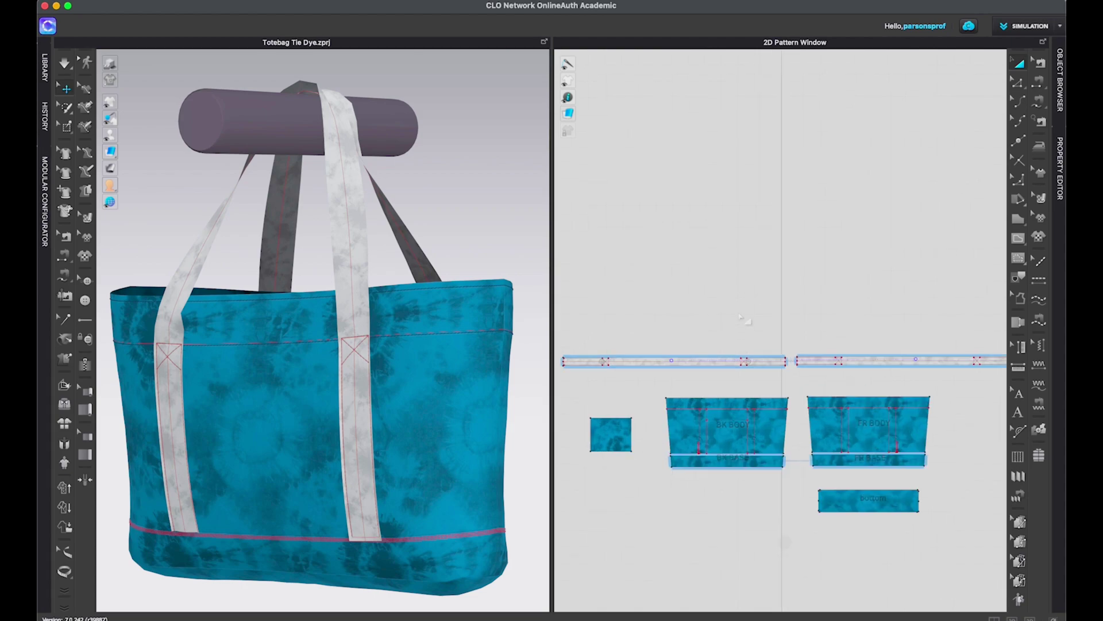
{"action": "right_click_drag", "start_coordinate": [751, 308], "coordinate": [771, 226]}
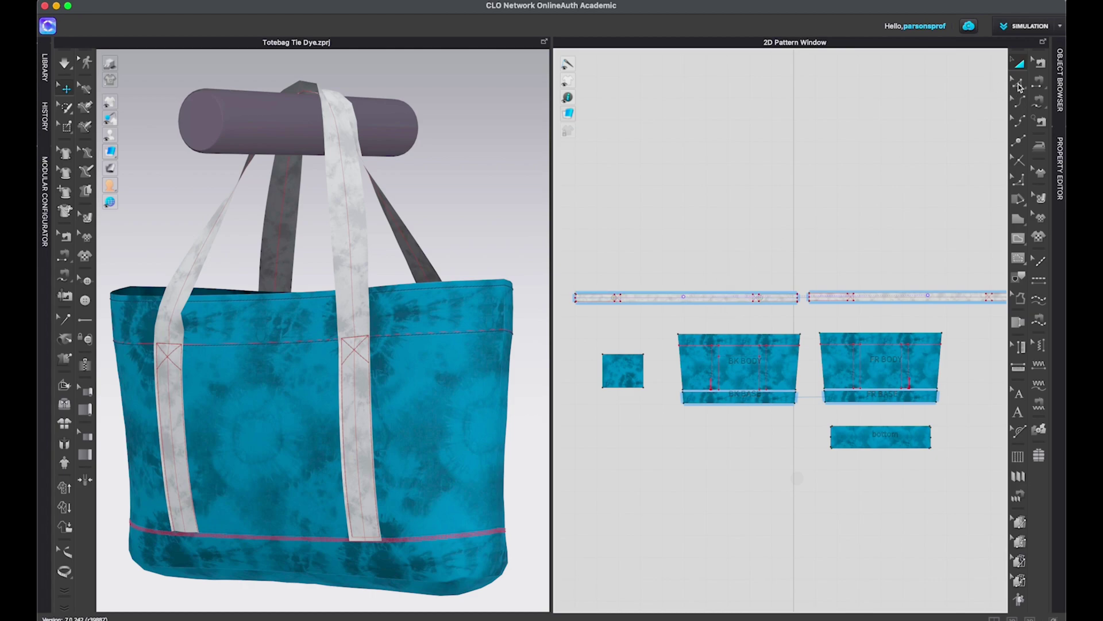
{"action": "left_click", "coordinate": [1019, 84]}
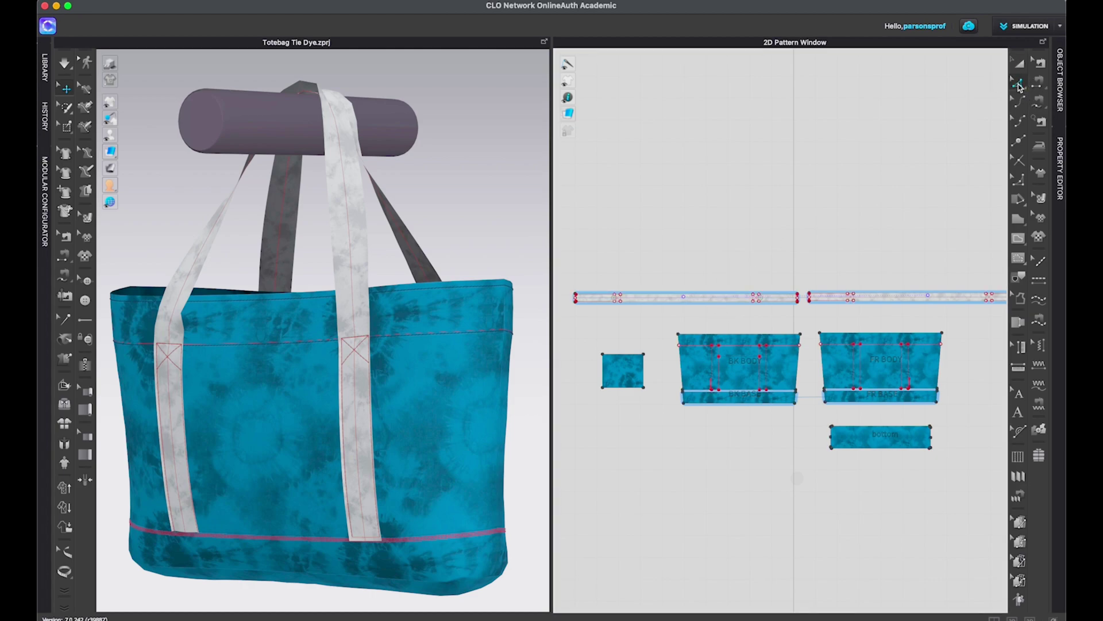
{"action": "left_click", "coordinate": [727, 298]}
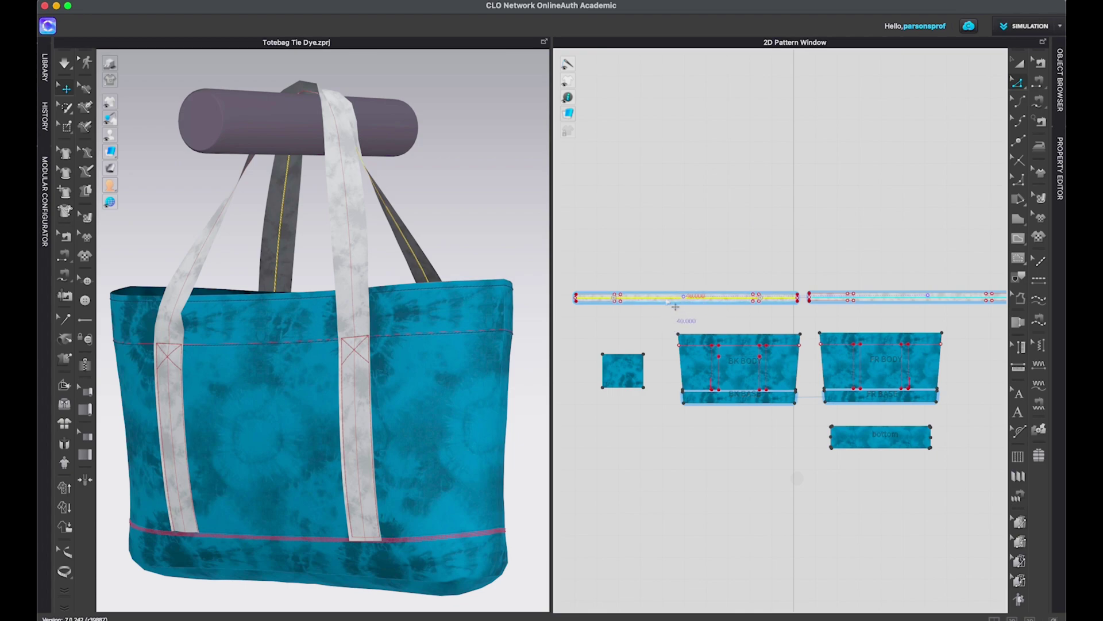
- Open button placement on the strap's internal line, set Distribute with 1 in start and end intervals
{"action": "left_click", "coordinate": [85, 301]}
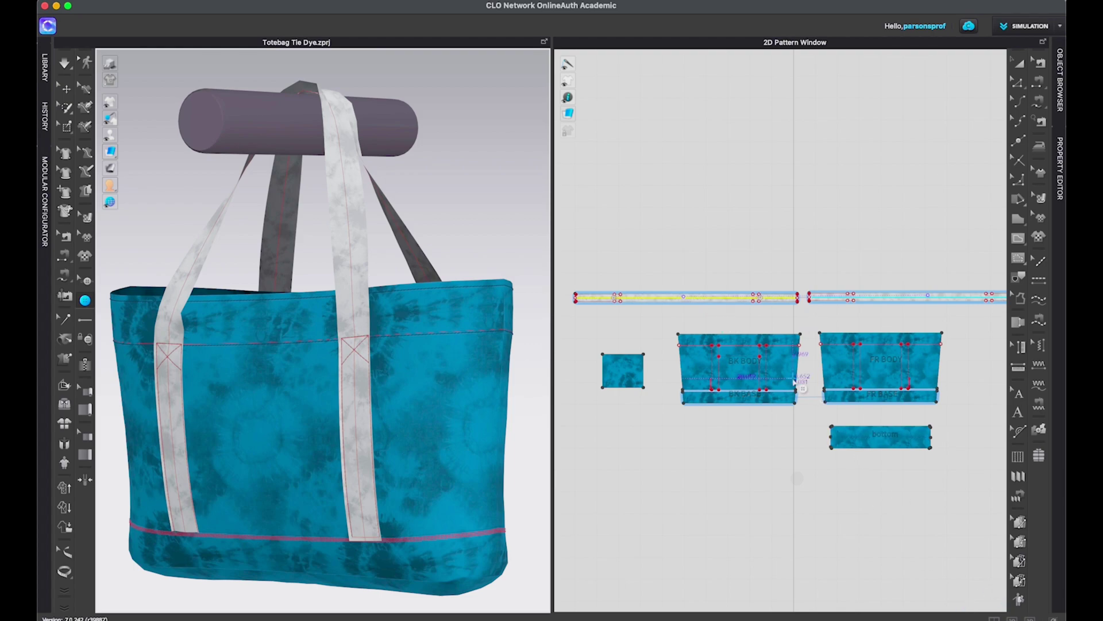
{"action": "scroll", "coordinate": [796, 380], "scroll_direction": "up", "scroll_amount": 3}
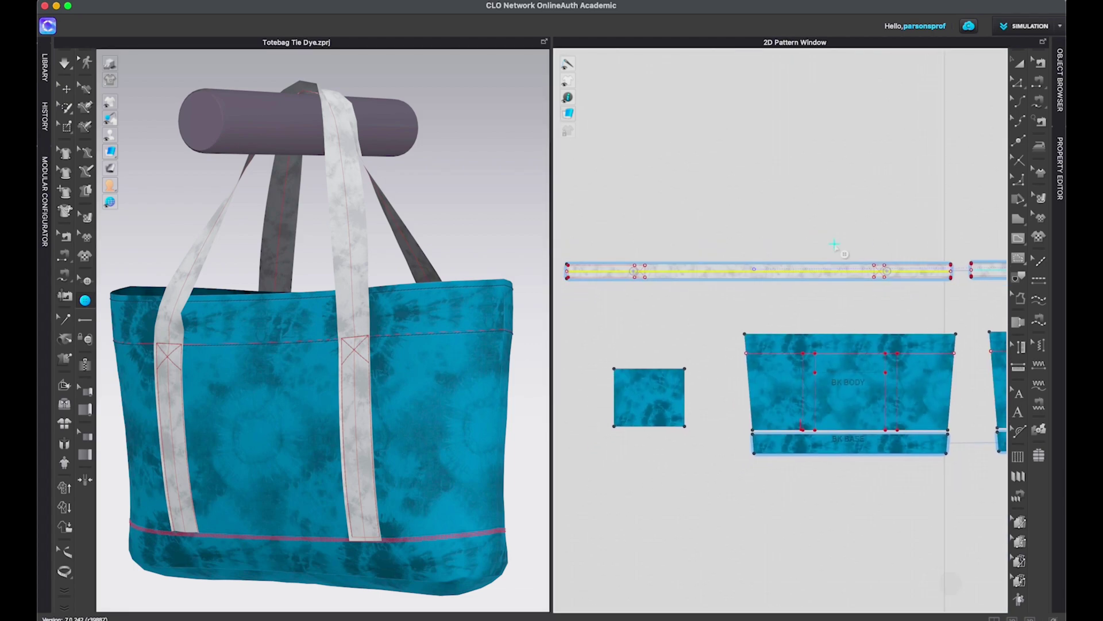
{"action": "left_click", "coordinate": [707, 271]}
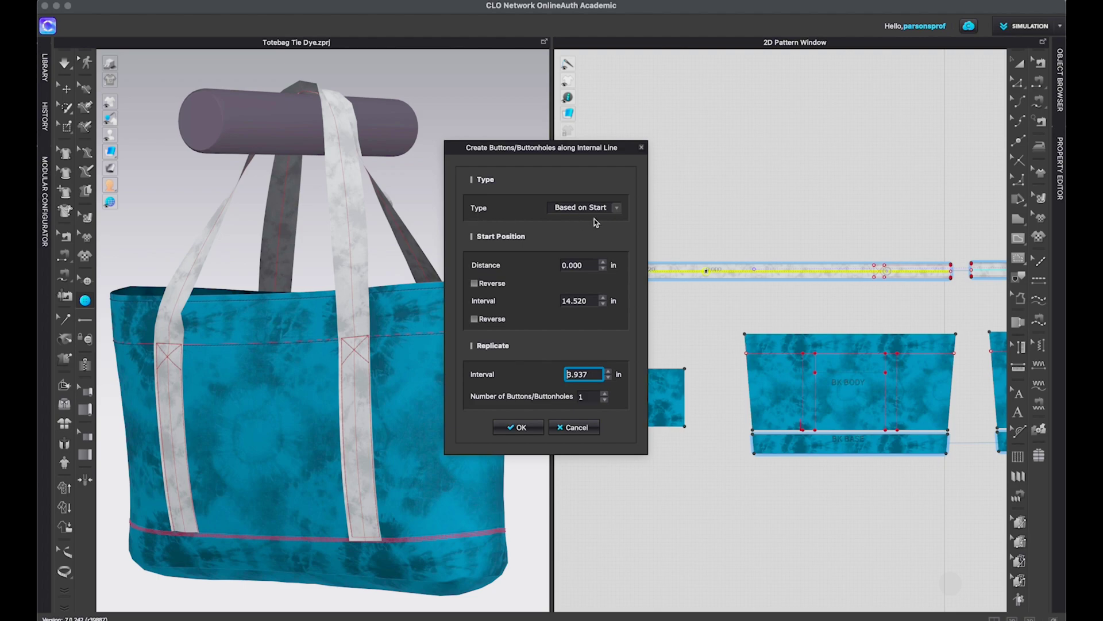
{"action": "left_click", "coordinate": [619, 209]}
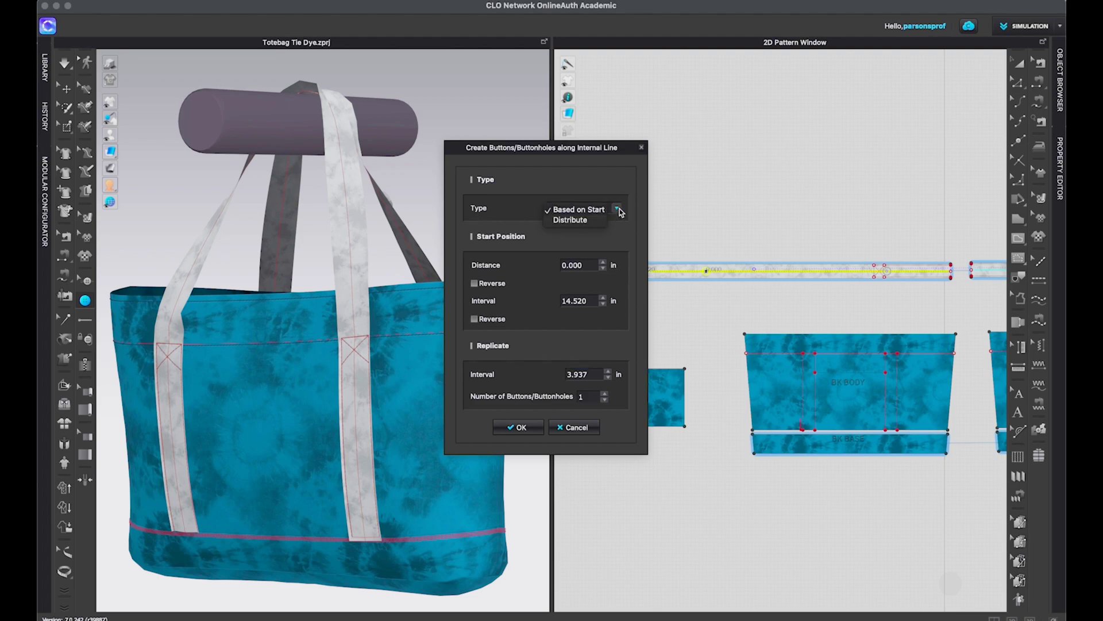
{"action": "left_click", "coordinate": [573, 220]}
{"action": "left_click_drag", "start_coordinate": [590, 147], "coordinate": [596, 74]}
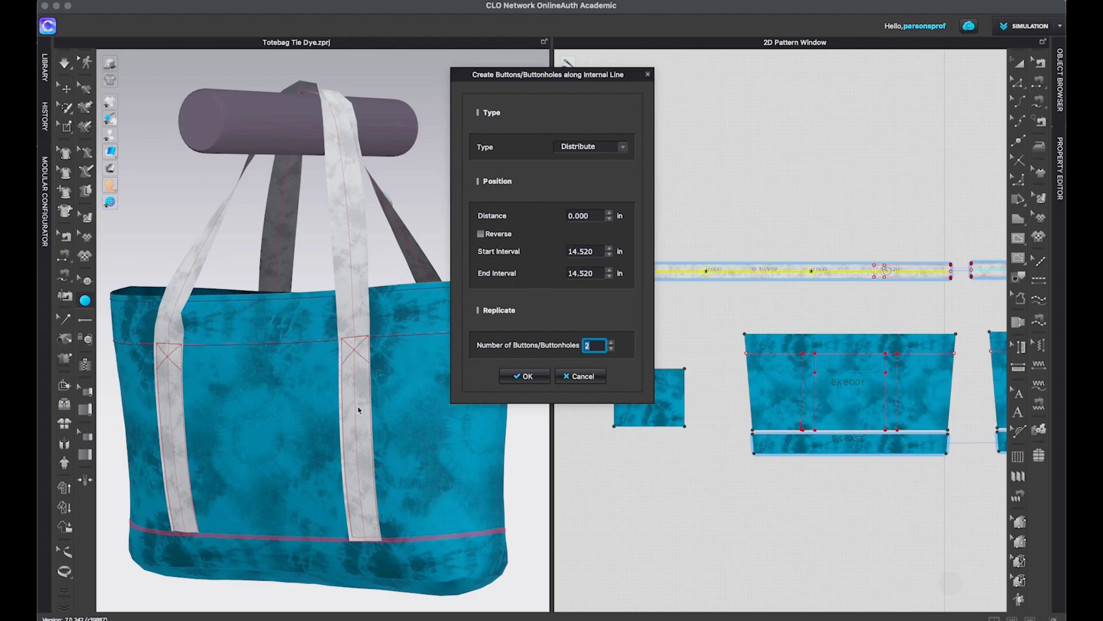
{"action": "double_click", "coordinate": [598, 252]}
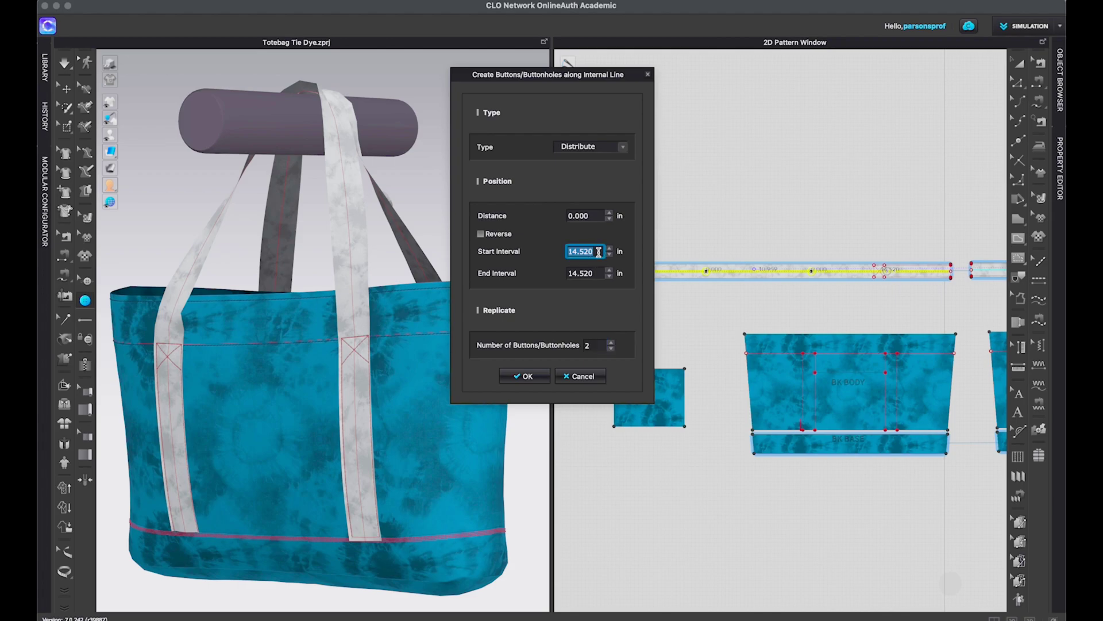
{"action": "type", "text": ".5"}
{"action": "double_click", "coordinate": [596, 273]}
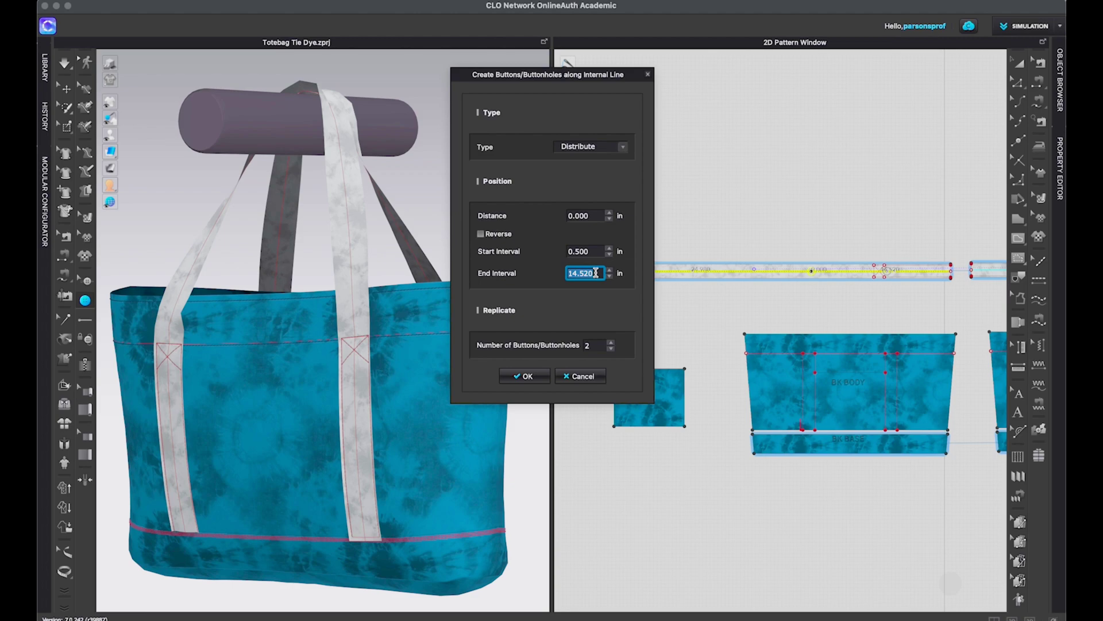
{"action": "type", "text": ".5"}
{"action": "double_click", "coordinate": [591, 251]}
{"action": "type", "text": "1"}
{"action": "double_click", "coordinate": [592, 273]}
{"action": "type", "text": "1"}
- Raise the button count to 13 and apply them along the strap line
{"action": "scroll", "coordinate": [612, 345], "scroll_direction": "up", "scroll_amount": 3}
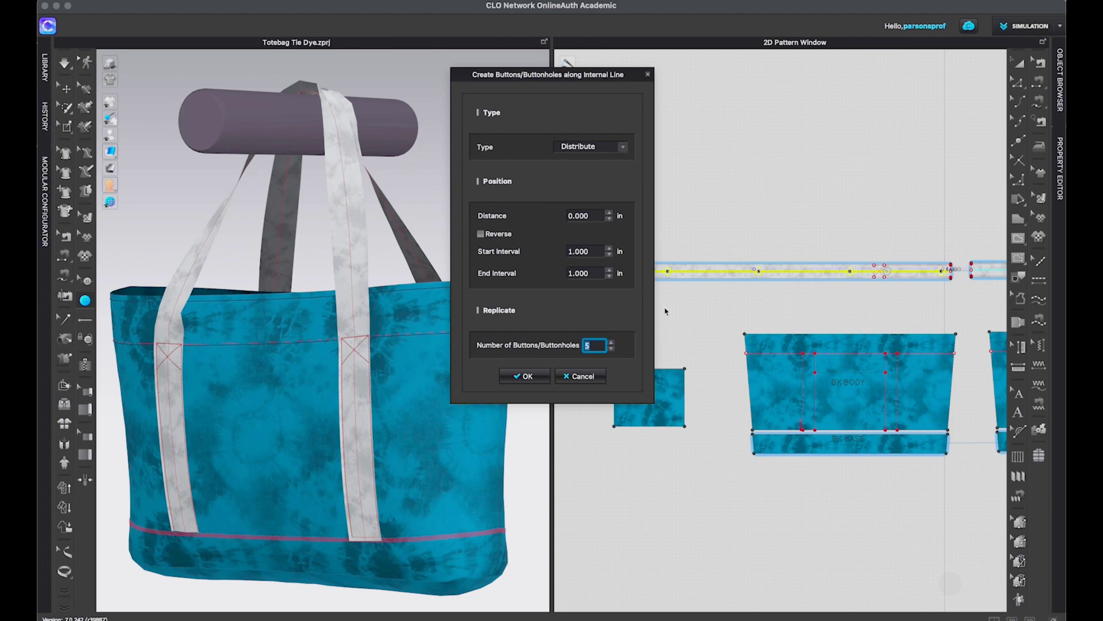
{"action": "left_click", "coordinate": [612, 343]}
{"action": "left_click", "coordinate": [612, 343]}
{"action": "left_click", "coordinate": [612, 343]}
{"action": "left_click", "coordinate": [611, 343]}
{"action": "left_click", "coordinate": [611, 343]}
{"action": "left_click", "coordinate": [611, 344]}
{"action": "left_click", "coordinate": [611, 343]}
{"action": "left_click", "coordinate": [612, 343]}
{"action": "left_click", "coordinate": [522, 376]}
- Orbit the 3D view, pan to the second strap and select its pattern piece for button placement
{"action": "right_click_drag", "start_coordinate": [514, 425], "coordinate": [537, 430]}
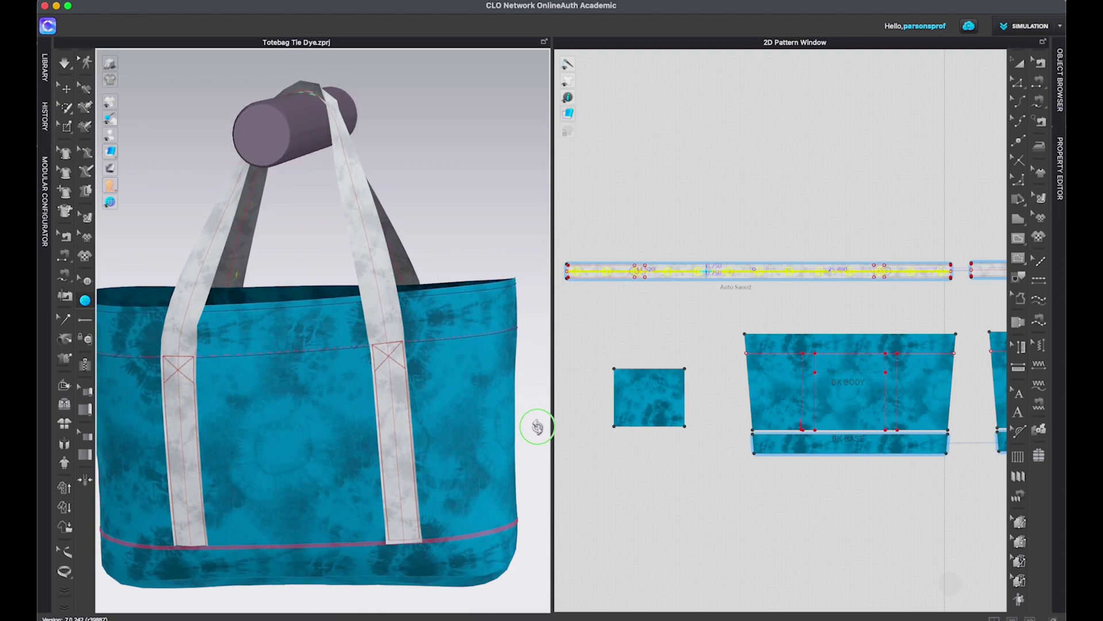
{"action": "right_click_drag", "start_coordinate": [893, 465], "coordinate": [514, 448]}
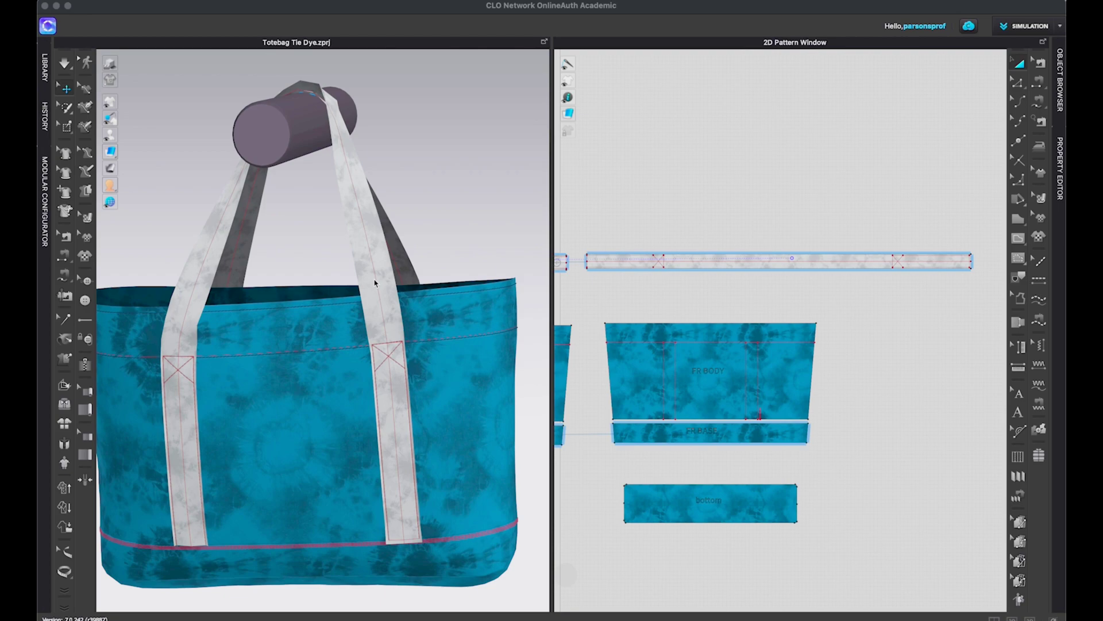
{"action": "left_click", "coordinate": [1023, 84]}
{"action": "left_click", "coordinate": [812, 262]}
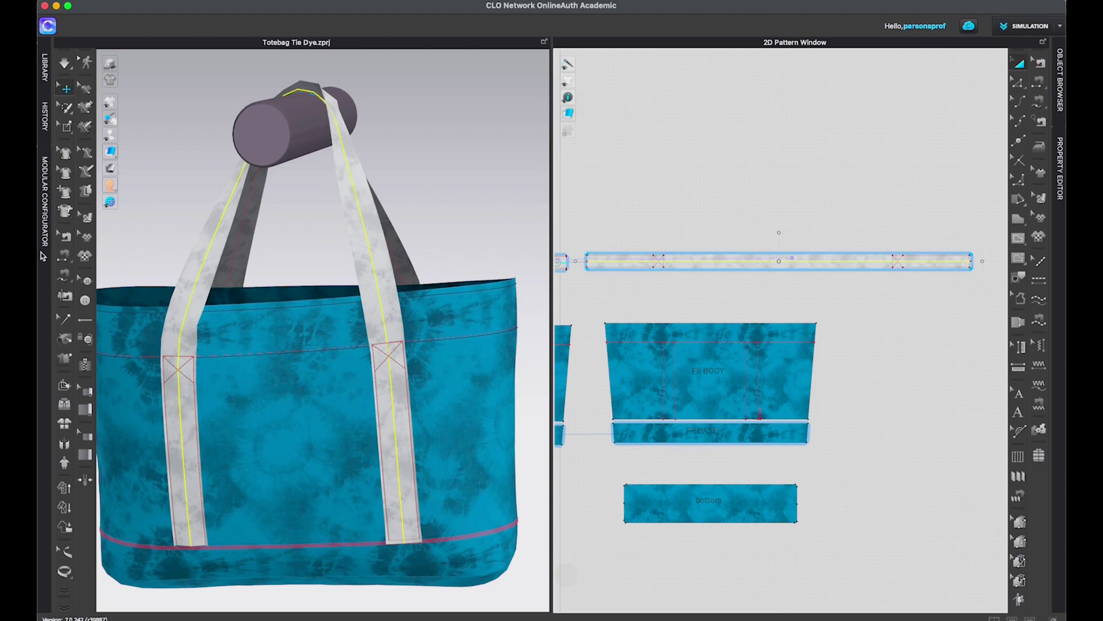
{"action": "left_click", "coordinate": [86, 301]}
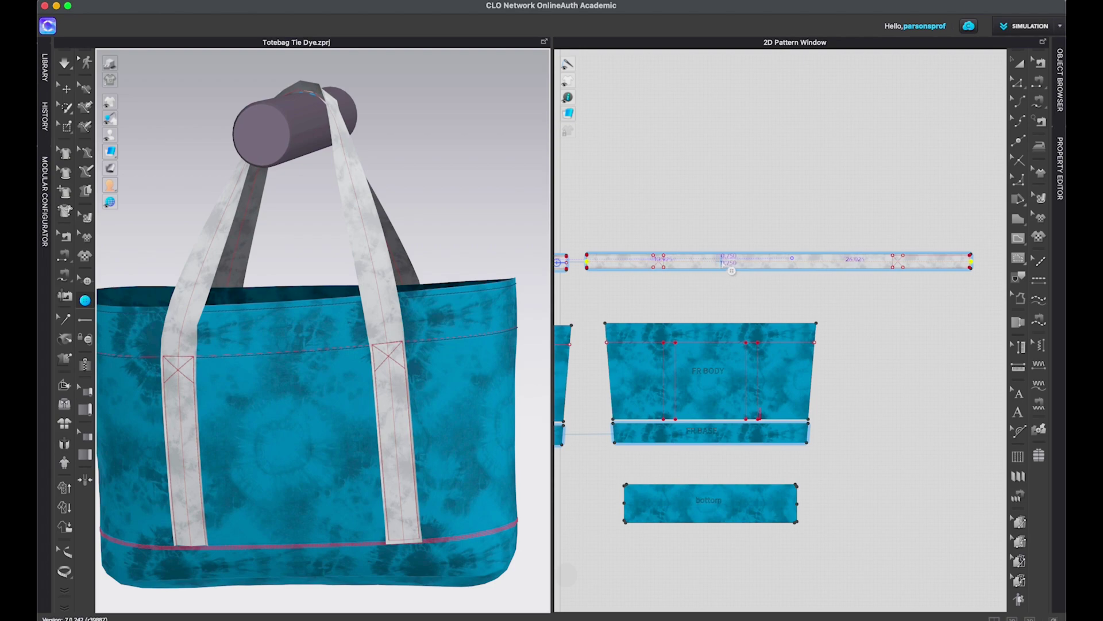
- Open button placement on the second strap's line, choose Distribute, and set 1 in start and end intervals
{"action": "left_click", "coordinate": [722, 262]}
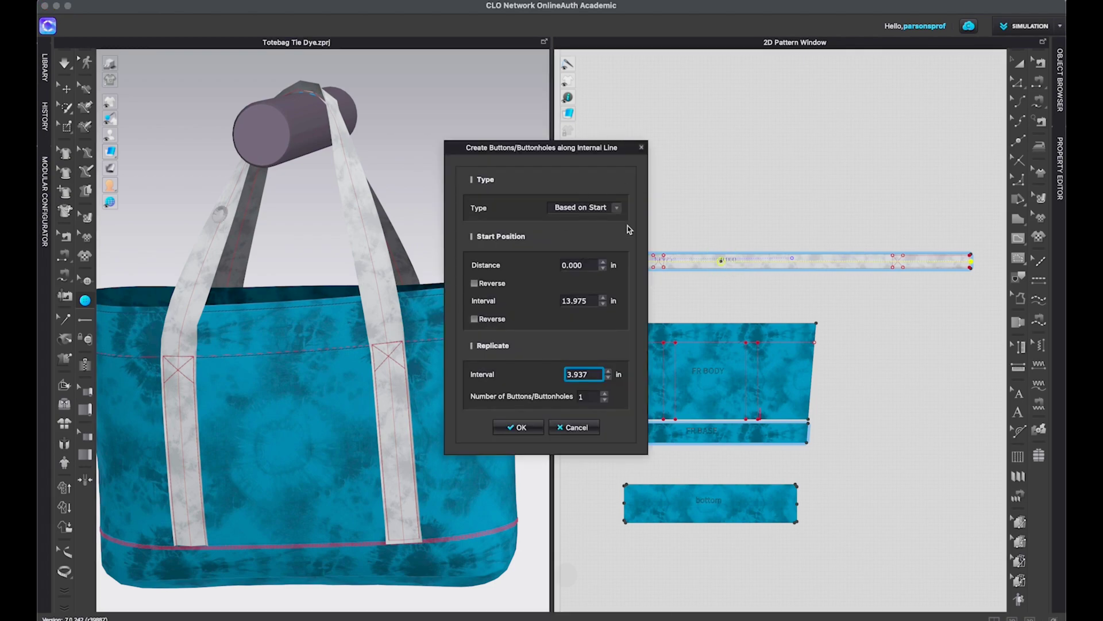
{"action": "left_click_drag", "start_coordinate": [622, 151], "coordinate": [582, 85]}
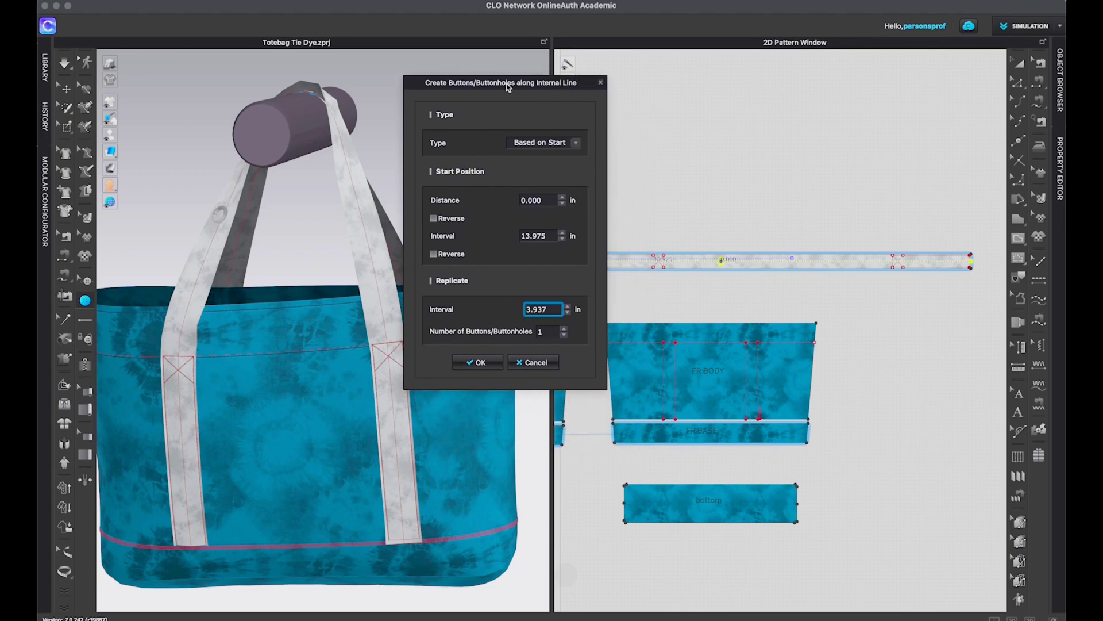
{"action": "left_click", "coordinate": [576, 143]}
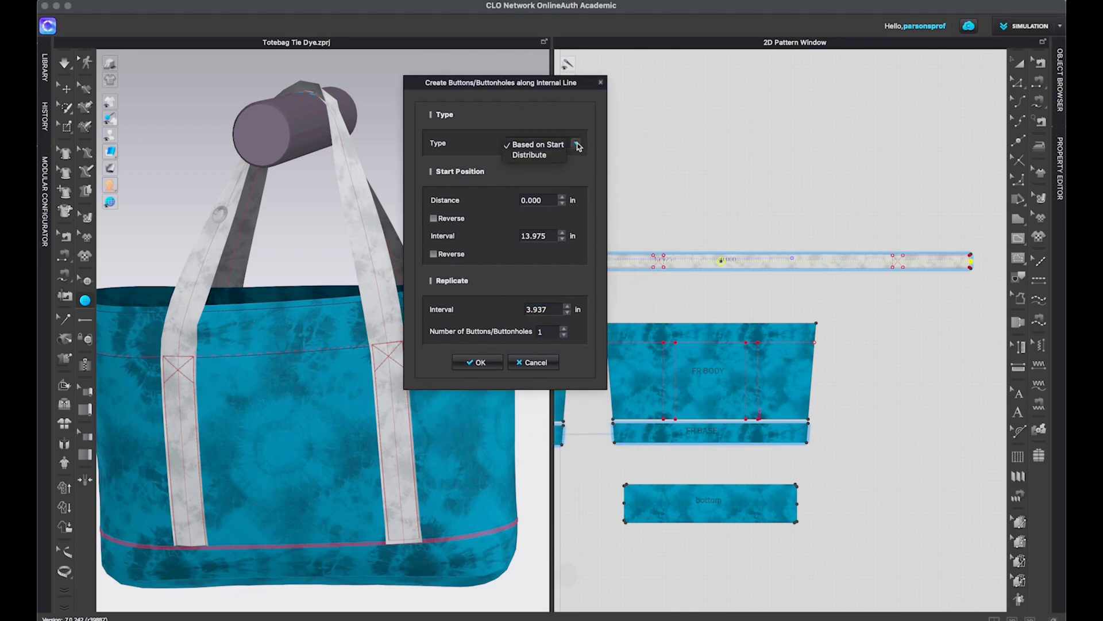
{"action": "left_click", "coordinate": [529, 155]}
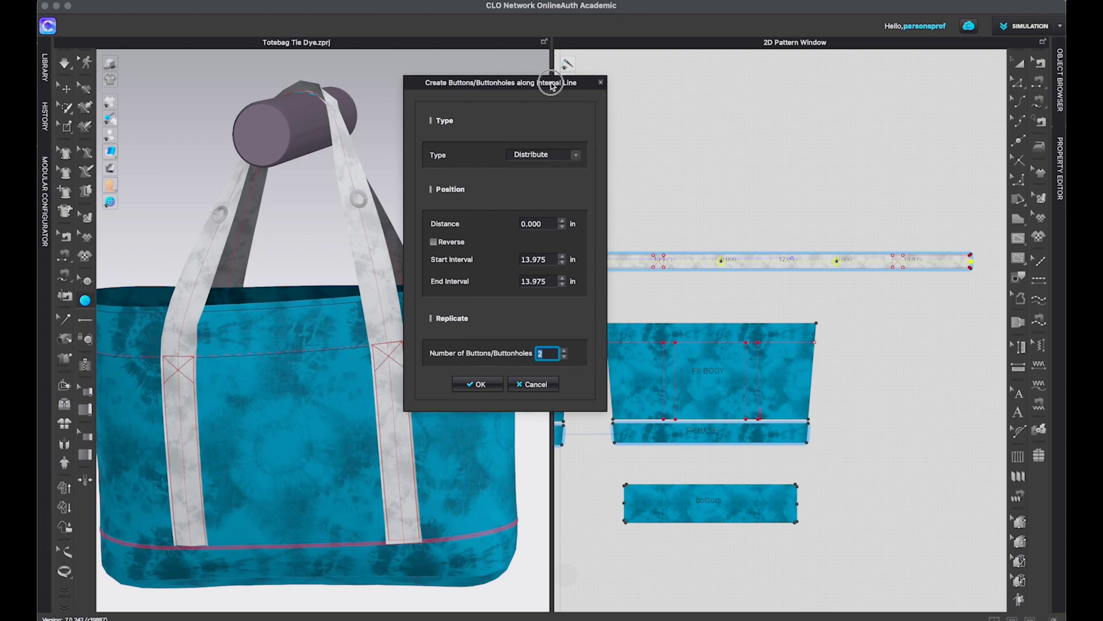
{"action": "left_click_drag", "start_coordinate": [551, 85], "coordinate": [472, 54]}
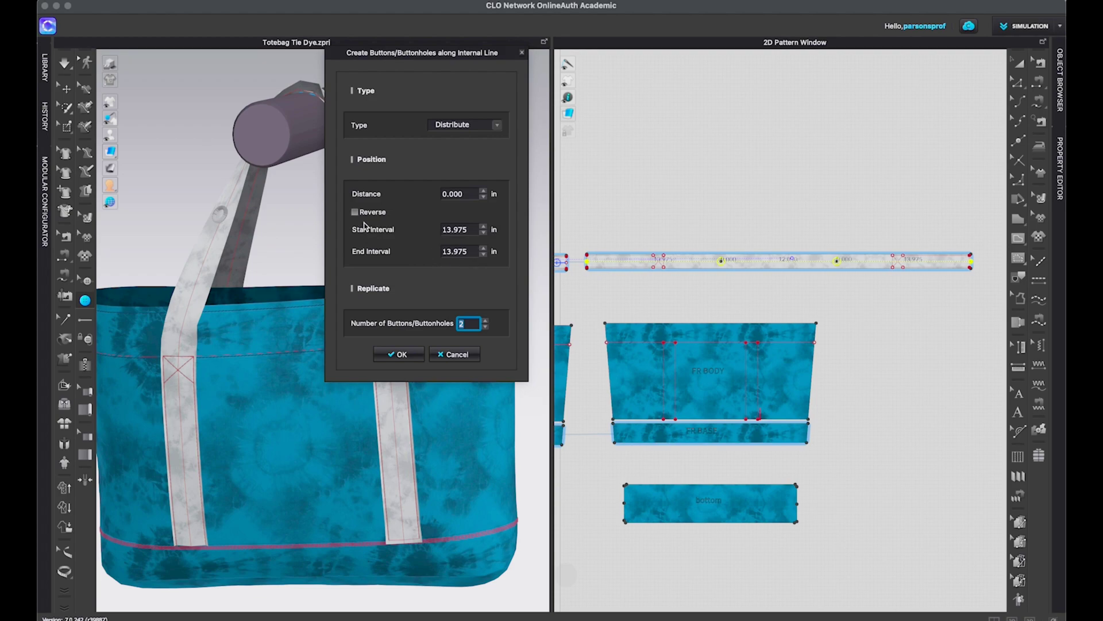
{"action": "double_click", "coordinate": [472, 229]}
{"action": "type", "text": "1"}
{"action": "double_click", "coordinate": [471, 251]}
{"action": "type", "text": "1"}
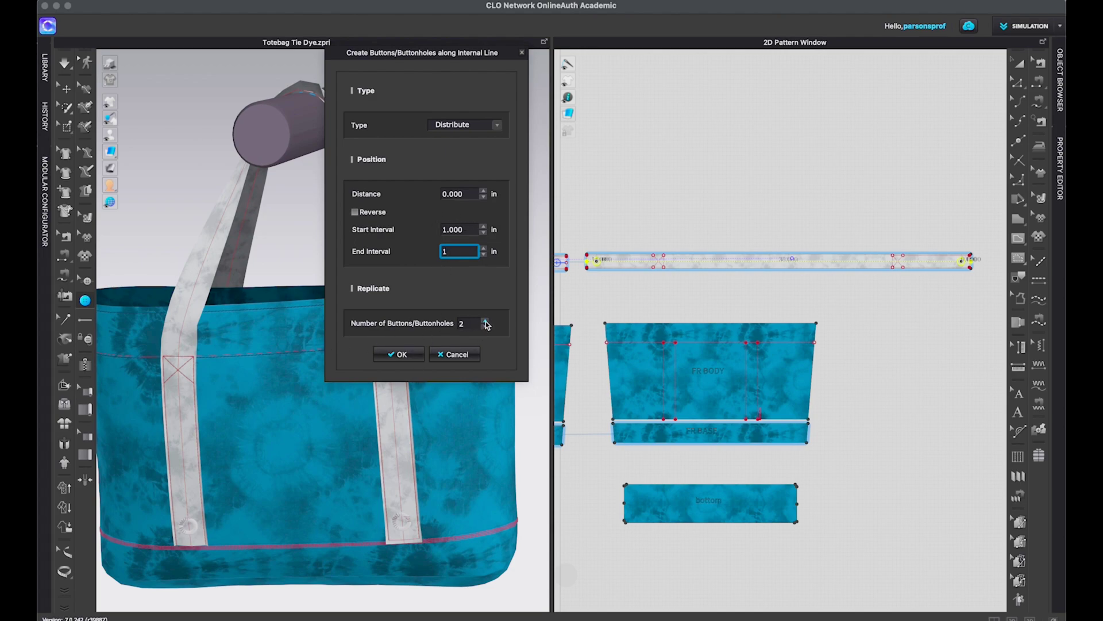
- Raise the second strap's button count to 16 and confirm to place the ring trims
{"action": "left_click_drag", "start_coordinate": [482, 58], "coordinate": [600, 61]}
{"action": "left_click_drag", "start_coordinate": [615, 111], "coordinate": [640, 290]}
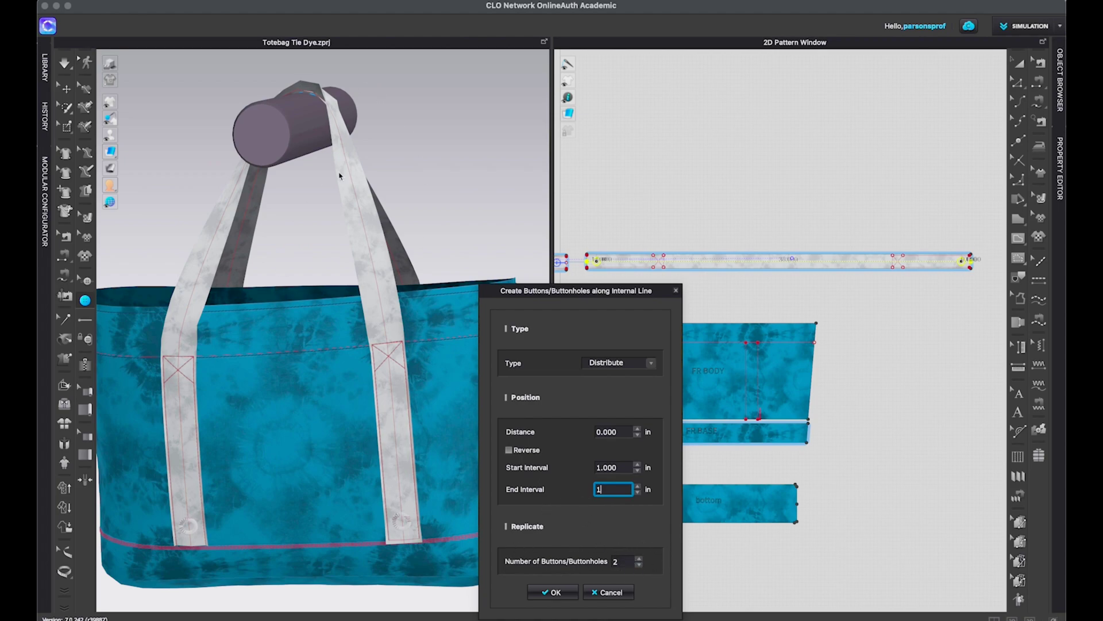
{"action": "left_click", "coordinate": [640, 559]}
{"action": "left_click", "coordinate": [639, 559]}
{"action": "left_click", "coordinate": [639, 559]}
{"action": "left_click", "coordinate": [639, 559]}
{"action": "left_click", "coordinate": [640, 559]}
{"action": "left_click", "coordinate": [640, 559]}
{"action": "left_click", "coordinate": [640, 559]}
{"action": "left_click", "coordinate": [639, 559]}
{"action": "left_click", "coordinate": [640, 559]}
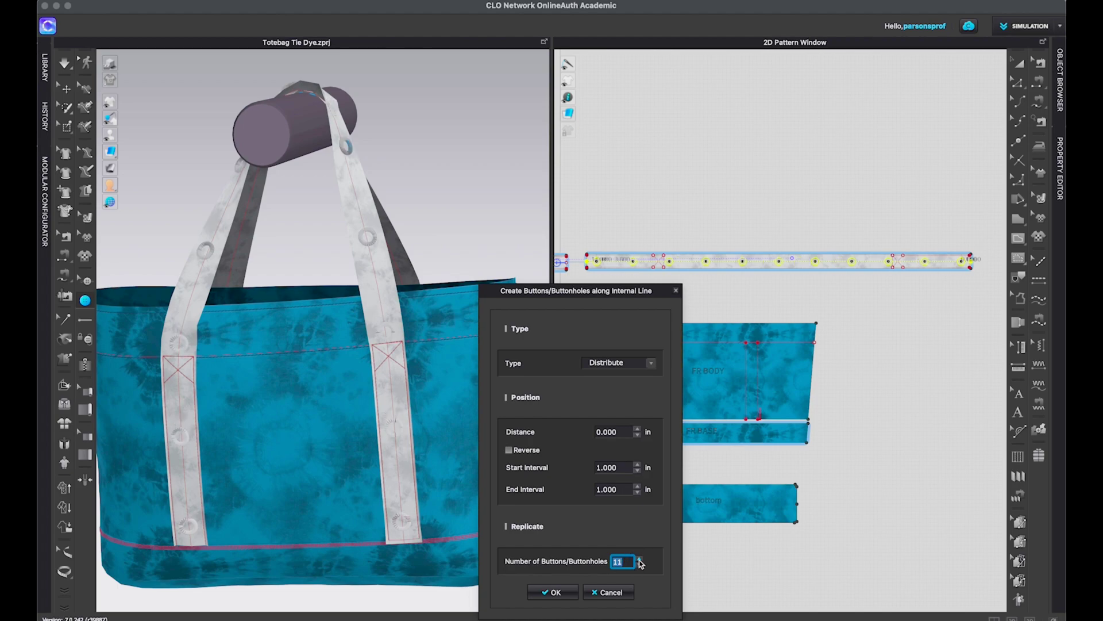
{"action": "left_click", "coordinate": [640, 559]}
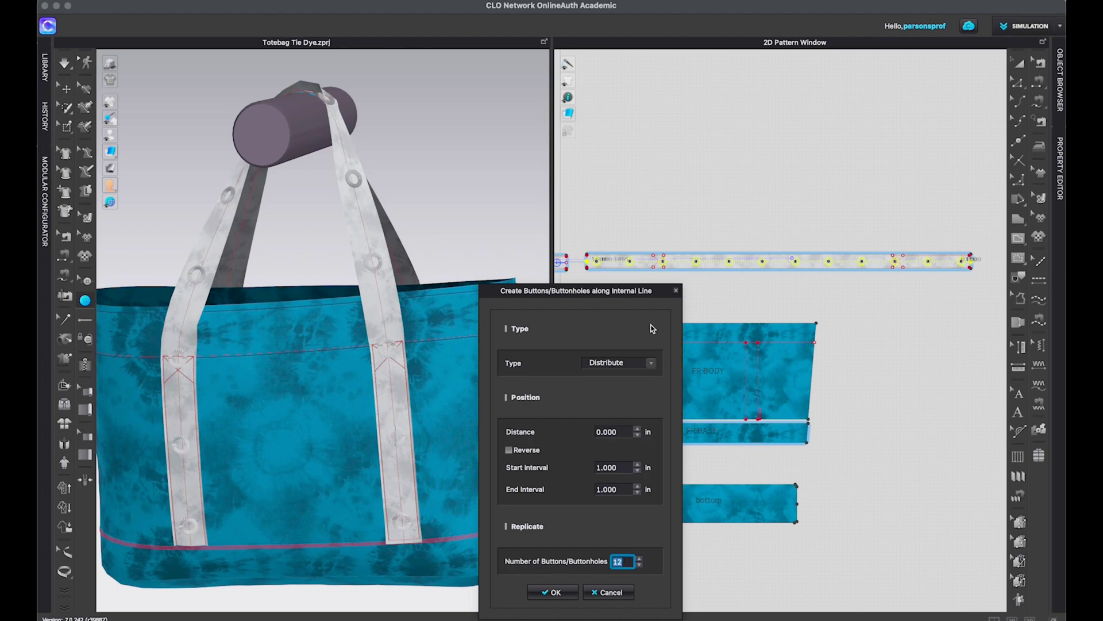
{"action": "key", "text": "Up"}
{"action": "key", "text": "Up"}
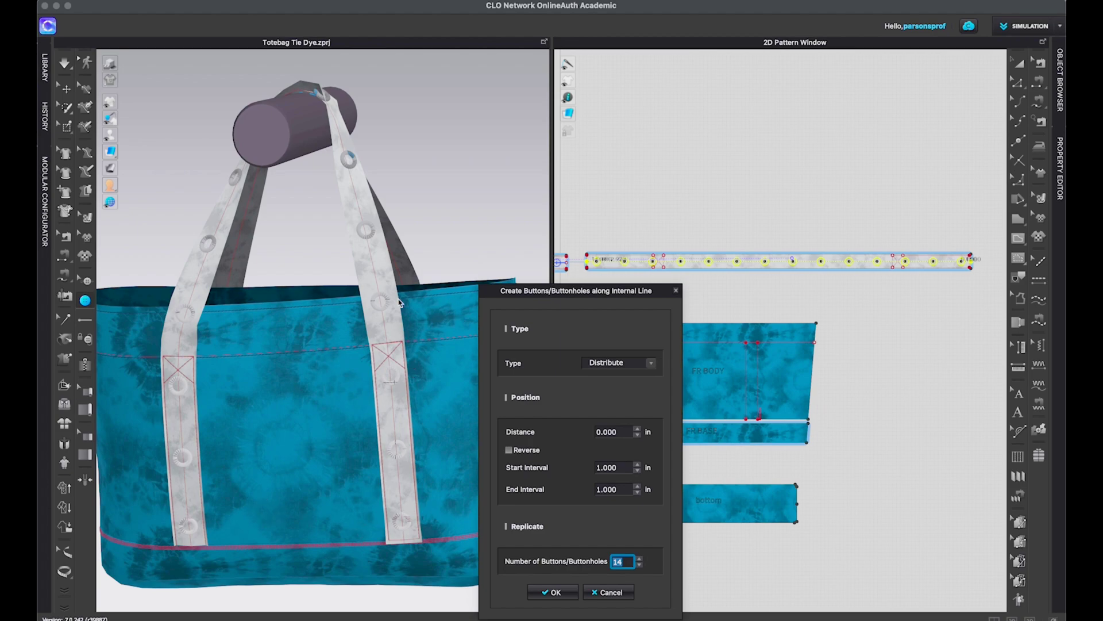
{"action": "left_click", "coordinate": [640, 558]}
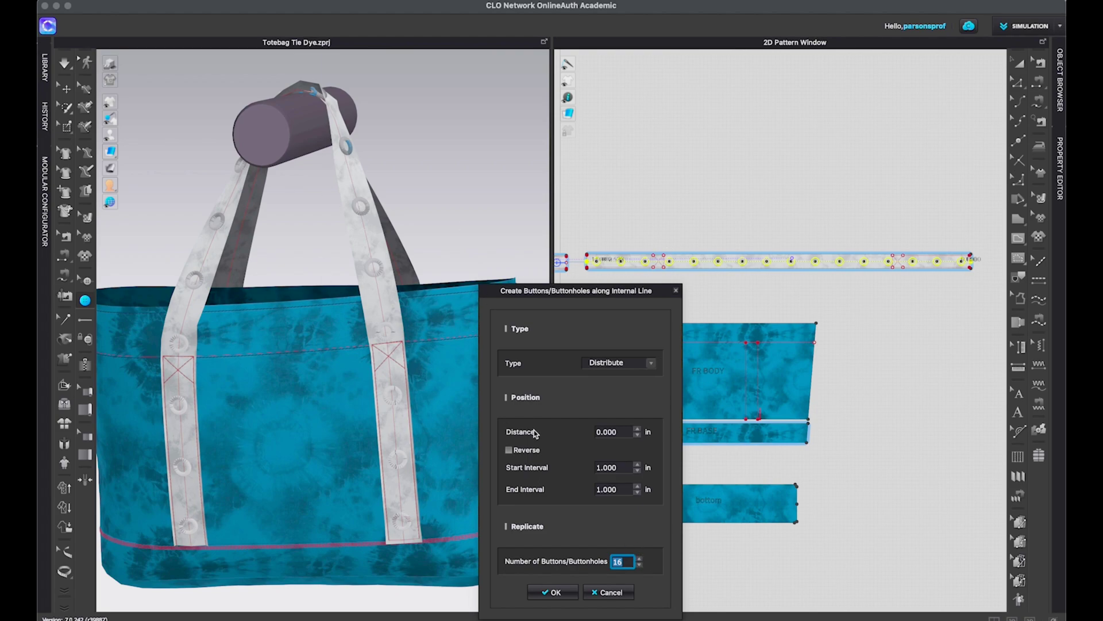
{"action": "key", "text": "Tab"}
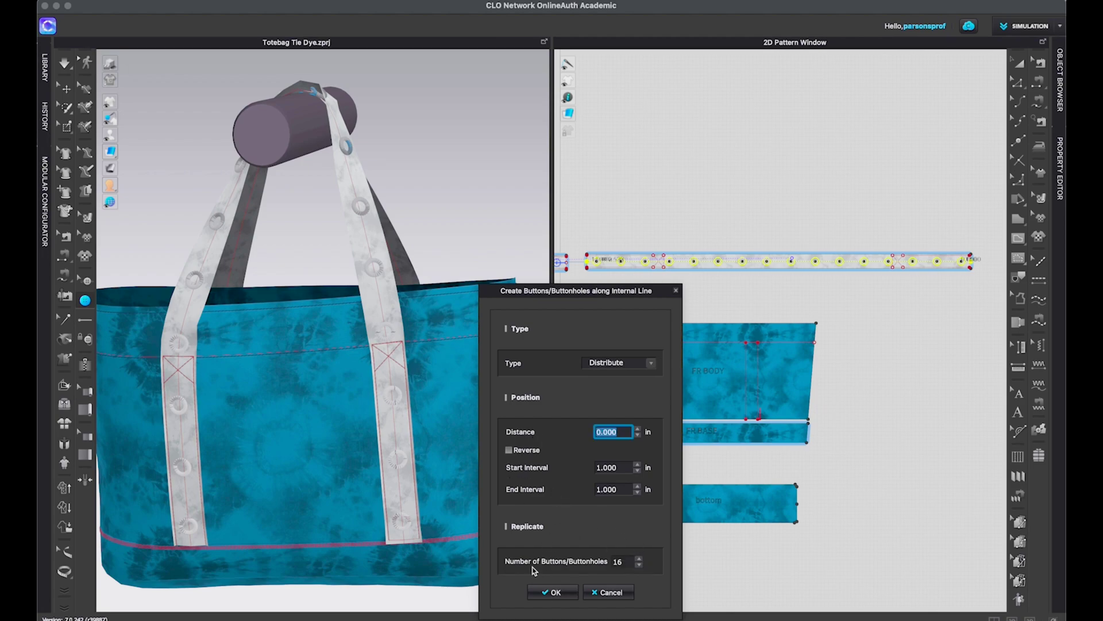
{"action": "left_click", "coordinate": [560, 593]}
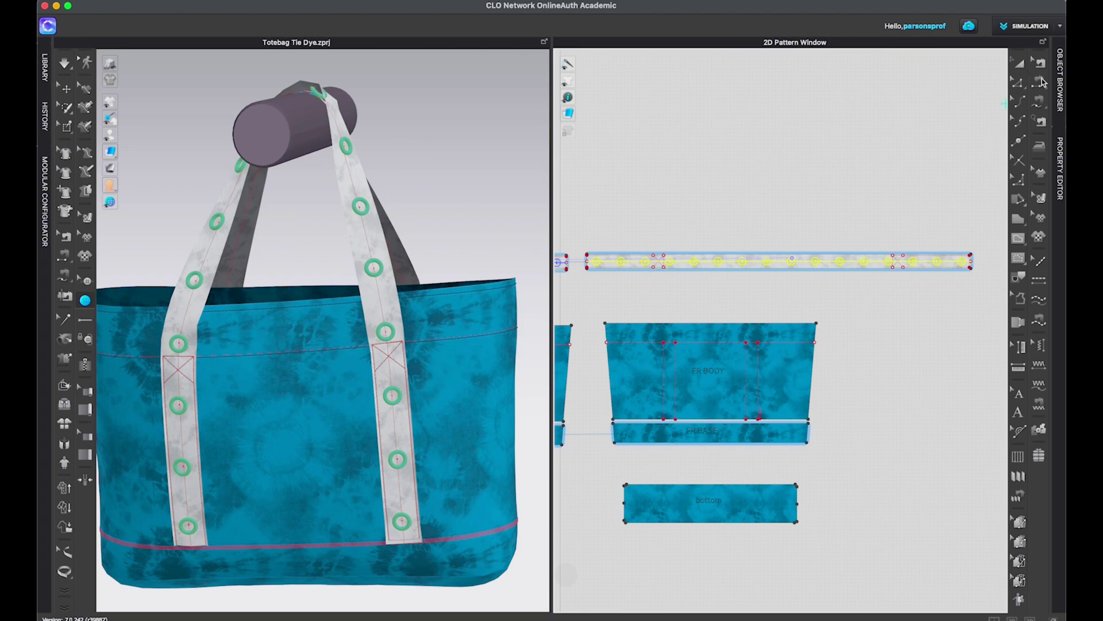
- Assign the Button_25 hexagon style to the strap buttons and review its red material colour
{"action": "left_click", "coordinate": [1062, 75]}
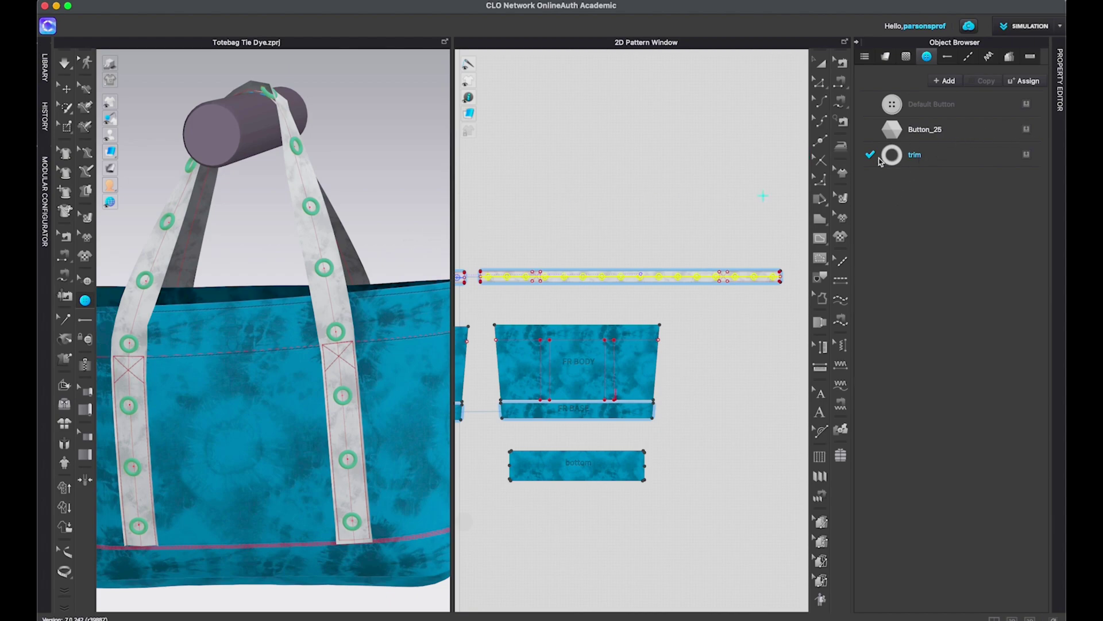
{"action": "left_click", "coordinate": [1027, 131]}
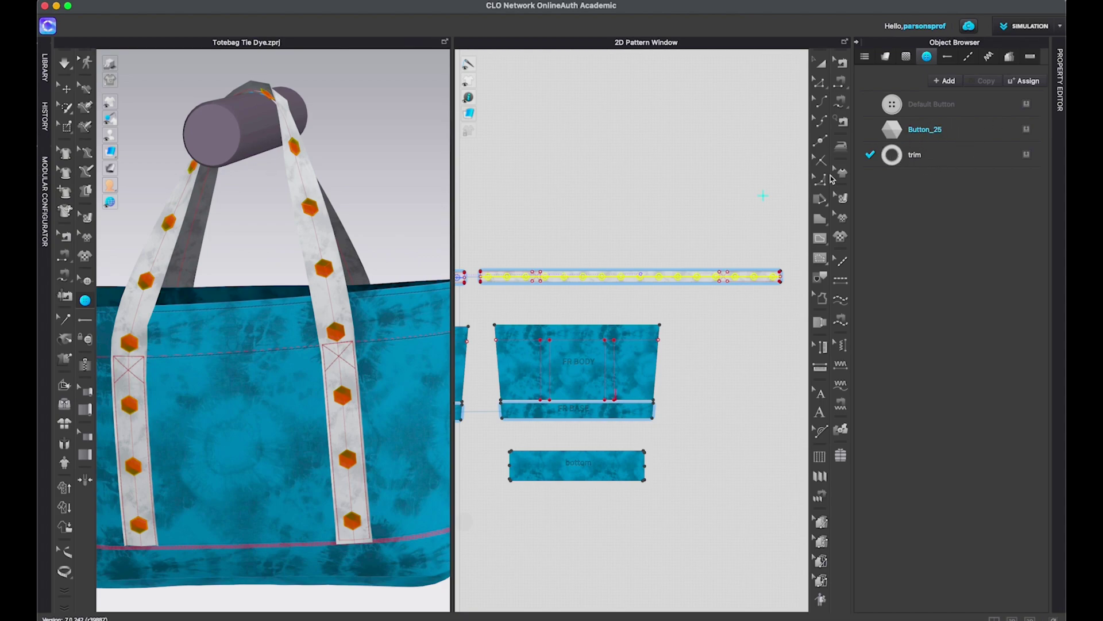
{"action": "left_click", "coordinate": [977, 132]}
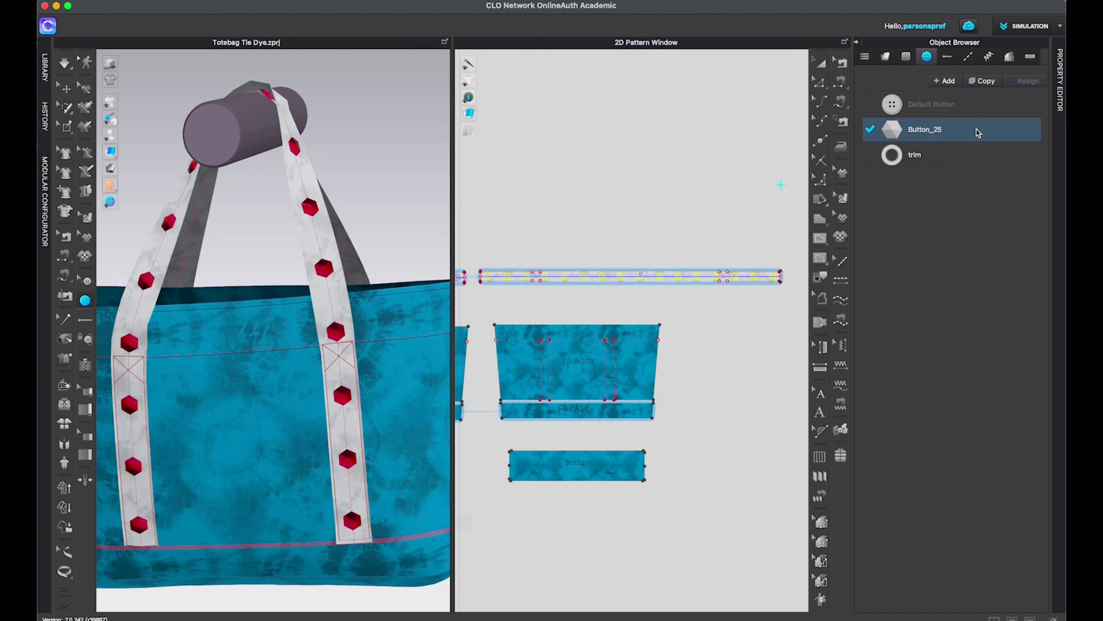
{"action": "left_click", "coordinate": [1062, 87]}
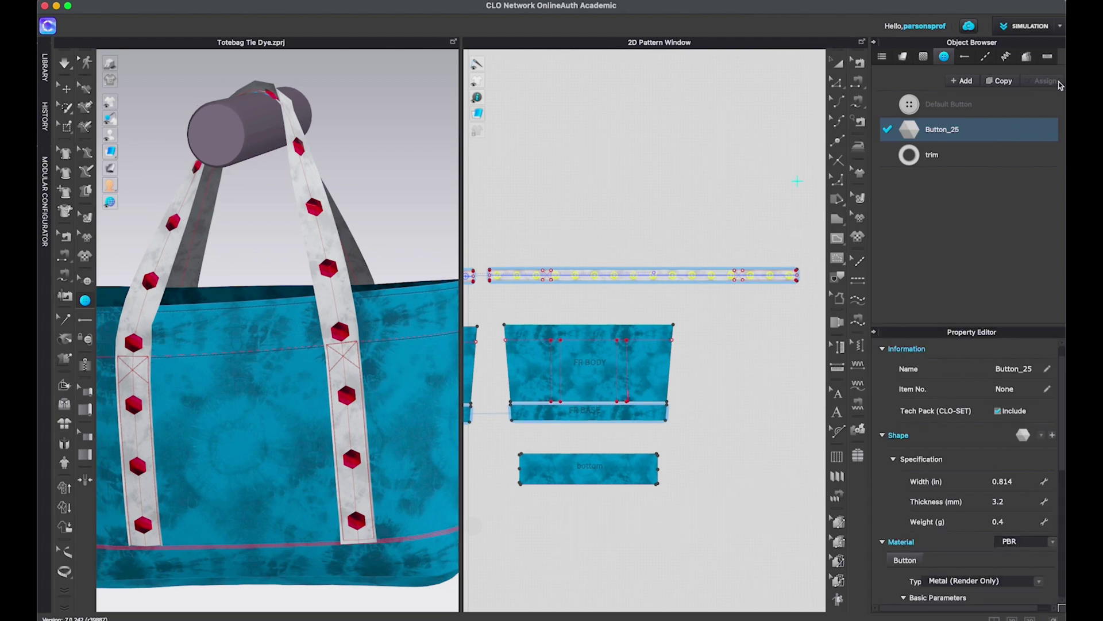
{"action": "left_click_drag", "start_coordinate": [1061, 431], "coordinate": [1062, 477]}
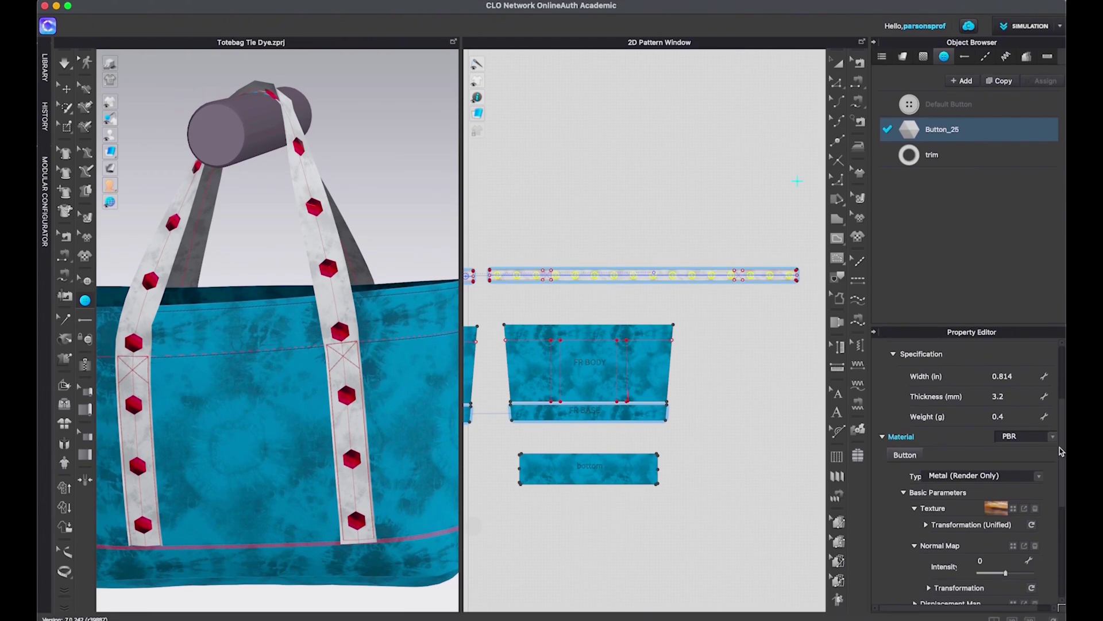
{"action": "scroll", "coordinate": [1062, 453], "scroll_direction": "down", "scroll_amount": 3}
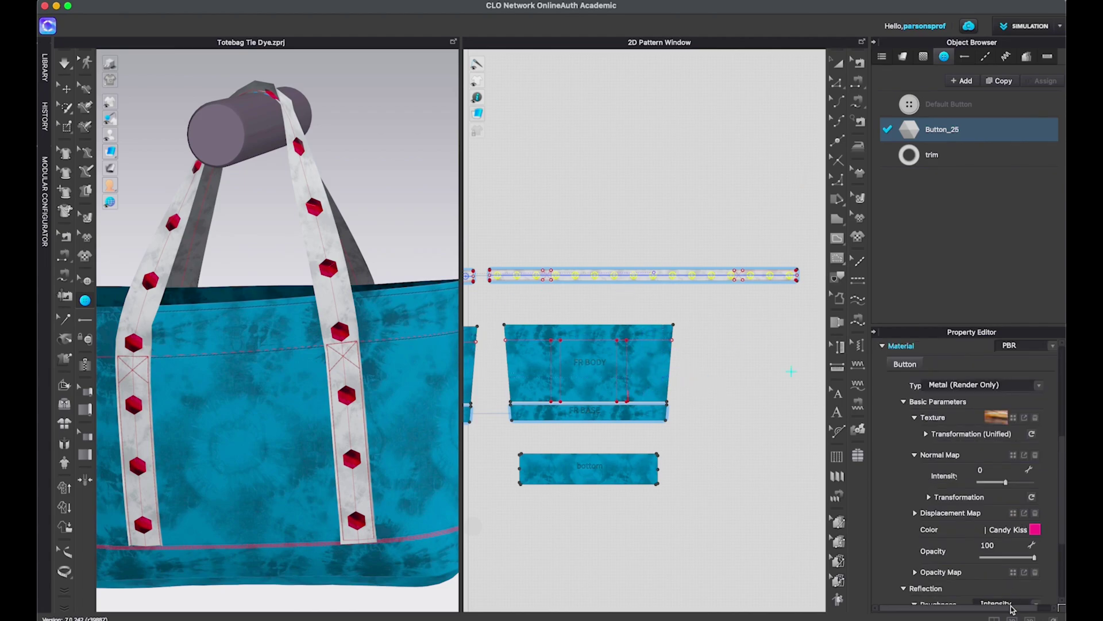
- Show only the 3D view and turn the bag to face its front
{"action": "key", "text": "ctrl+1"}
{"action": "right_click_drag", "start_coordinate": [656, 414], "coordinate": [565, 422]}
{"action": "key", "text": "2"}
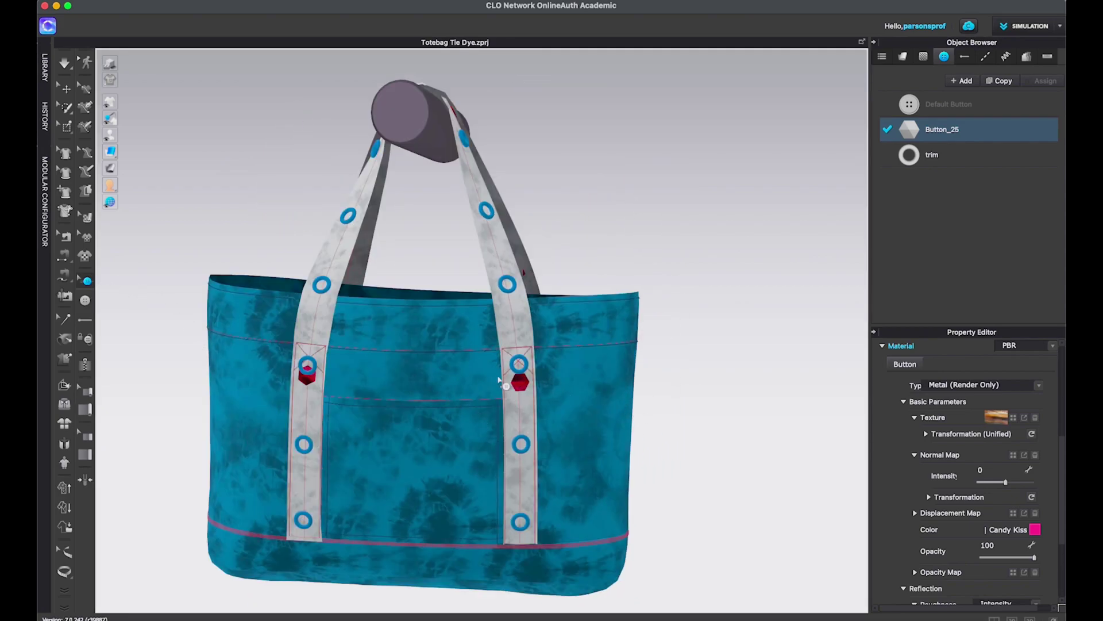
- Delete the hexagon button on the right strap and collapse the Object Browser and Property Editor
{"action": "left_click", "coordinate": [88, 281]}
{"action": "right_click", "coordinate": [521, 383]}
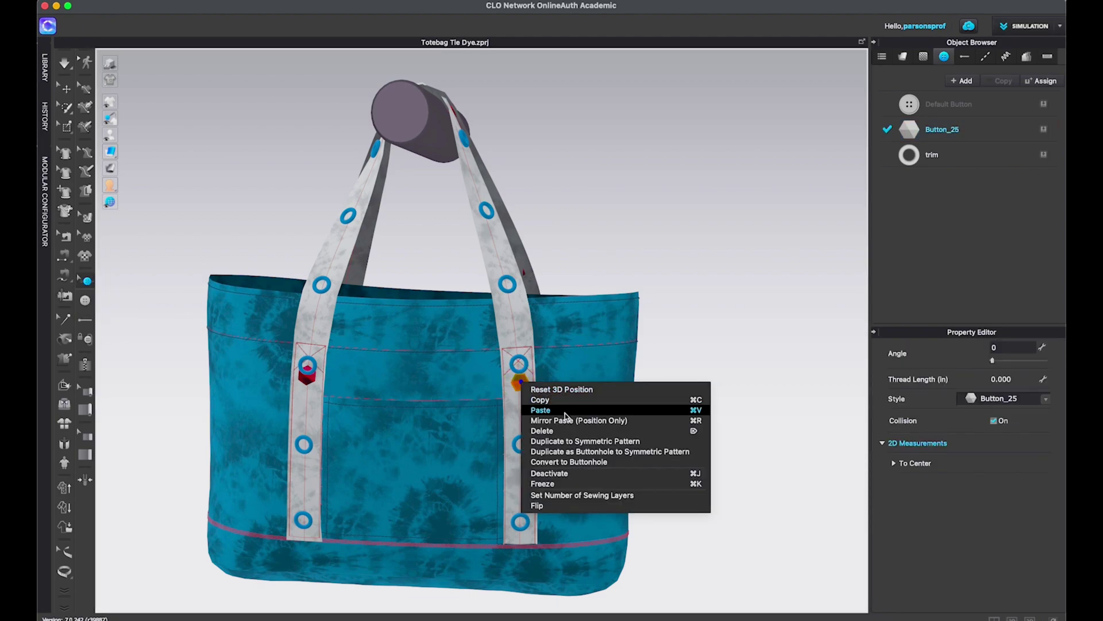
{"action": "left_click", "coordinate": [542, 431]}
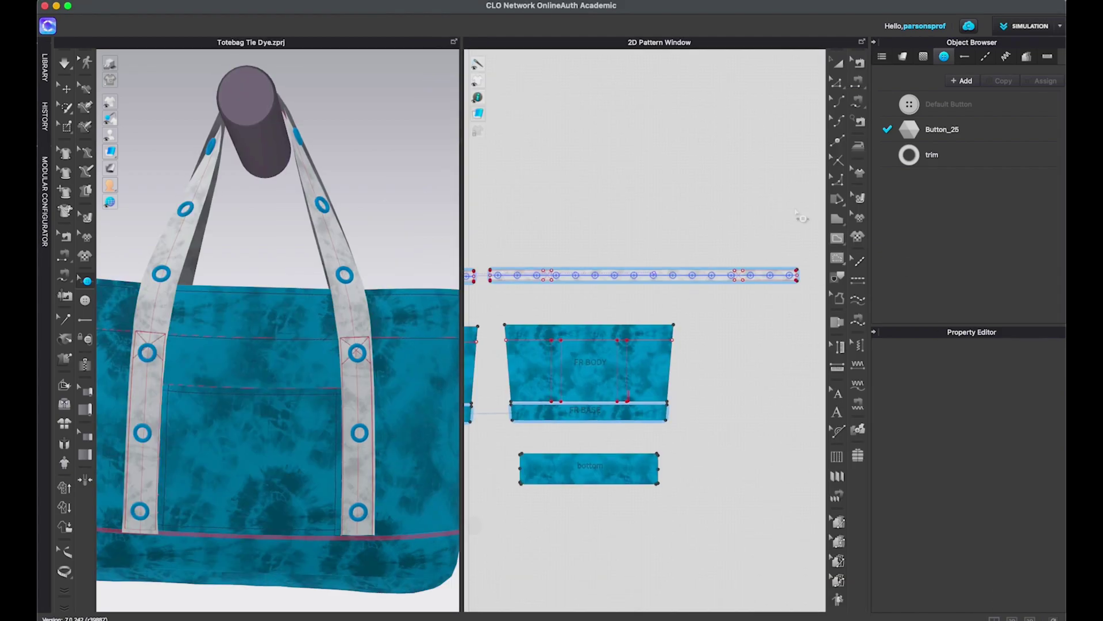
{"action": "left_click", "coordinate": [874, 43]}
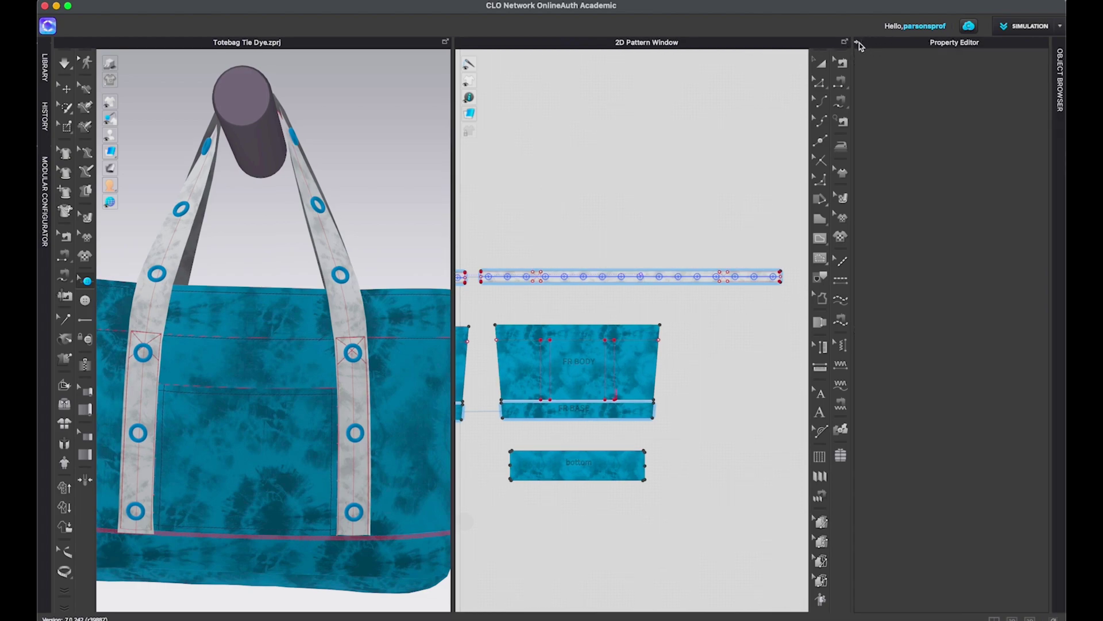
{"action": "left_click", "coordinate": [859, 44]}
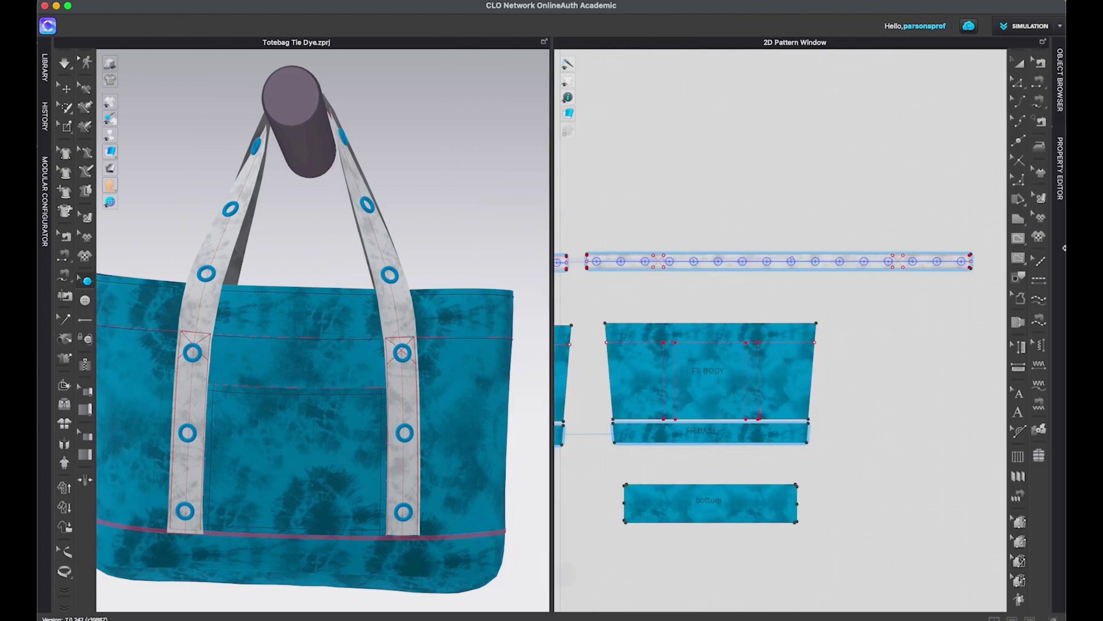
- Draw an internal circle near the centre of FR BODY with the Internal Ellipse tool
{"action": "left_click", "coordinate": [1023, 239]}
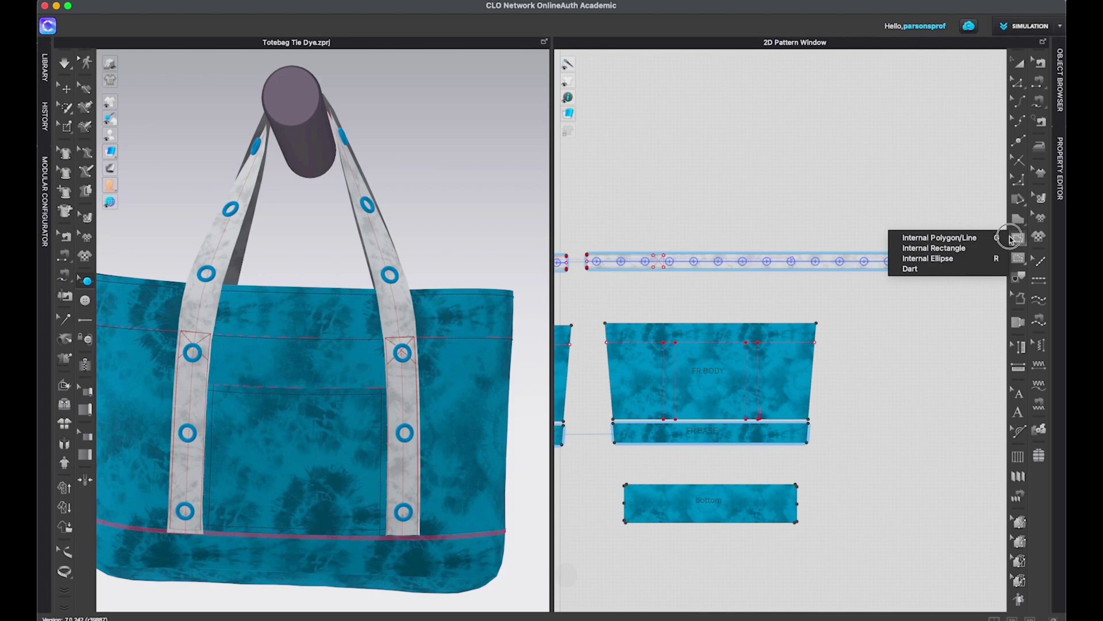
{"action": "left_click", "coordinate": [946, 238]}
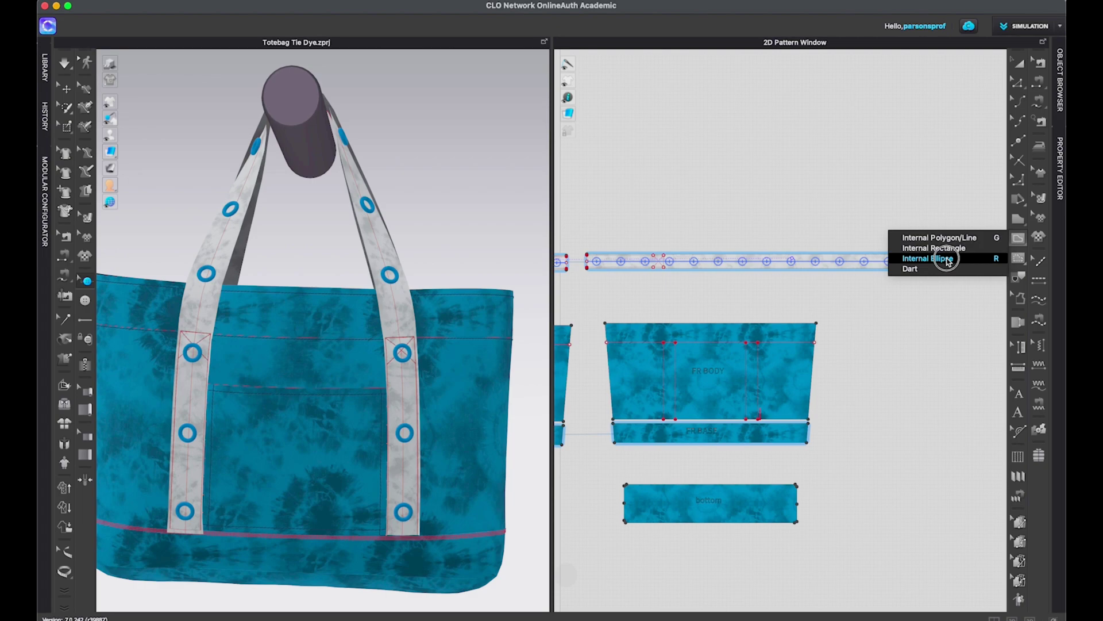
{"action": "left_click", "coordinate": [947, 260]}
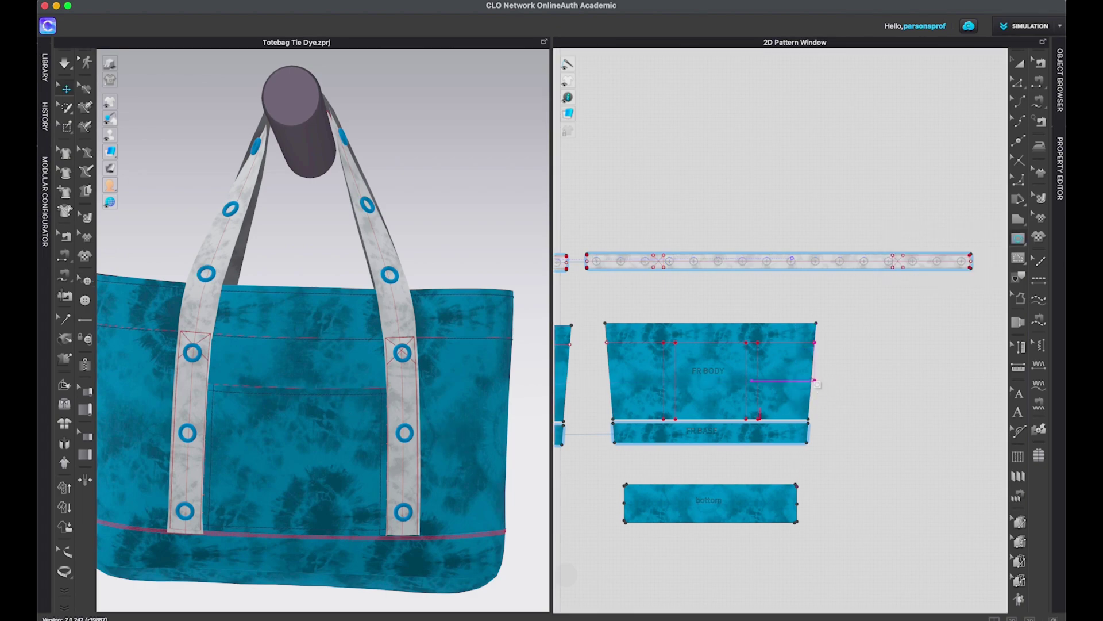
{"action": "scroll", "coordinate": [745, 373], "scroll_direction": "up", "scroll_amount": 3}
{"action": "scroll", "coordinate": [746, 372], "scroll_direction": "up", "scroll_amount": 2}
{"action": "left_click_drag", "start_coordinate": [711, 401], "coordinate": [771, 458]}
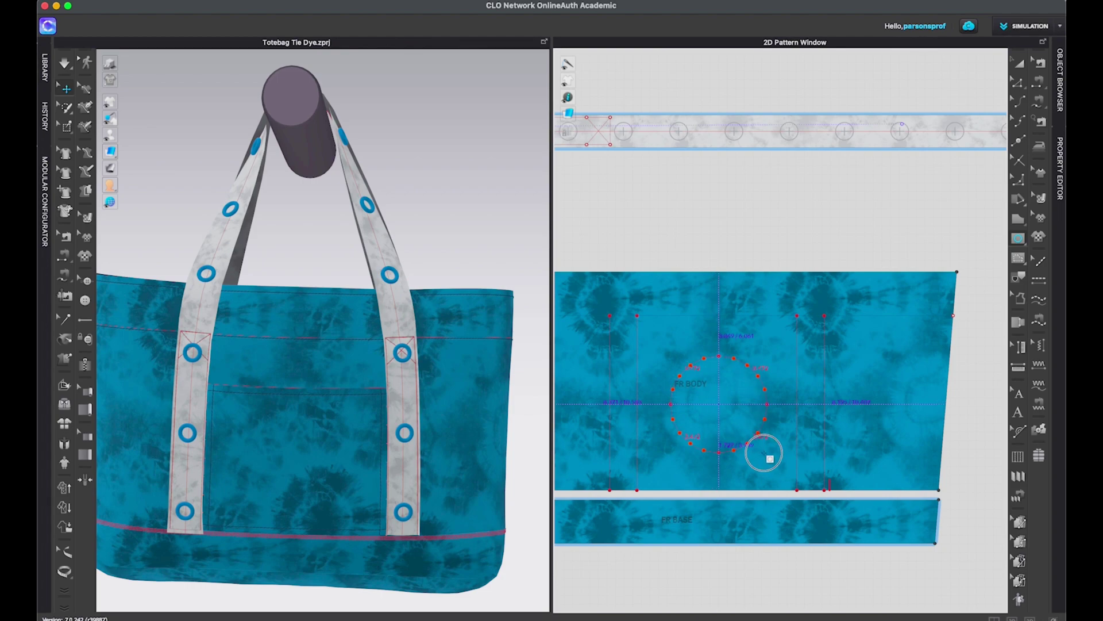
{"action": "left_click_drag", "start_coordinate": [770, 458], "coordinate": [775, 455]}
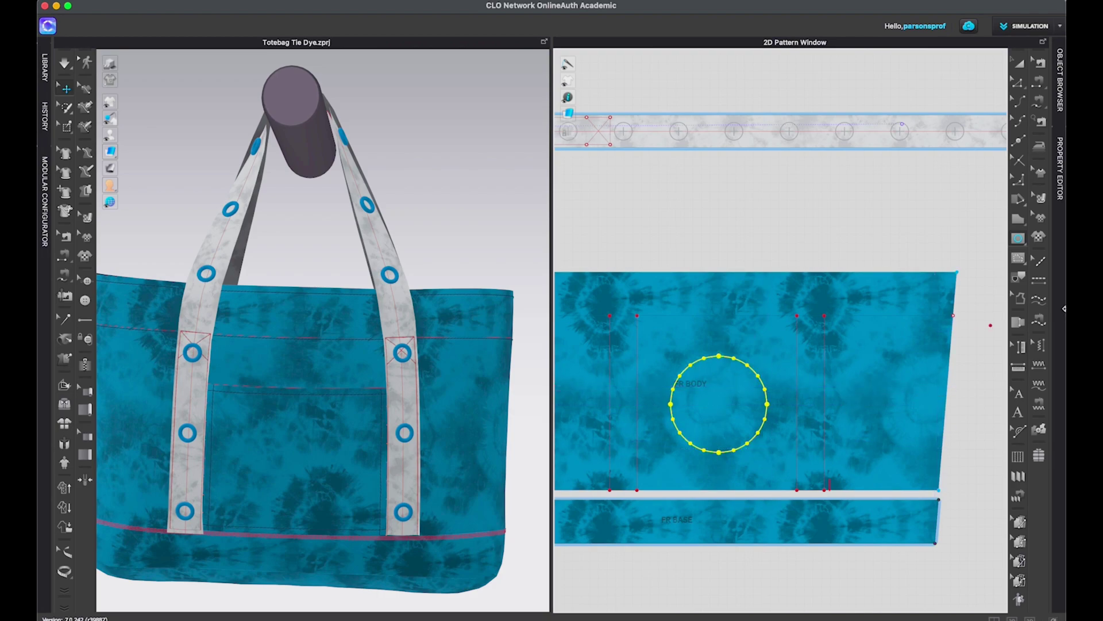
{"action": "left_click", "coordinate": [1020, 240]}
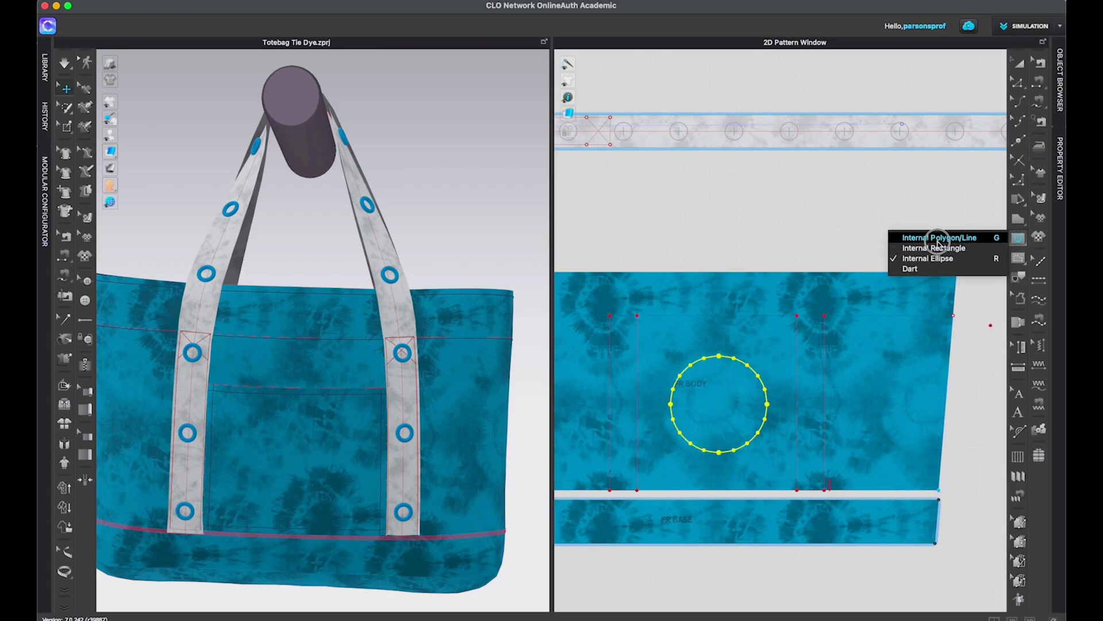
{"action": "left_click", "coordinate": [939, 238]}
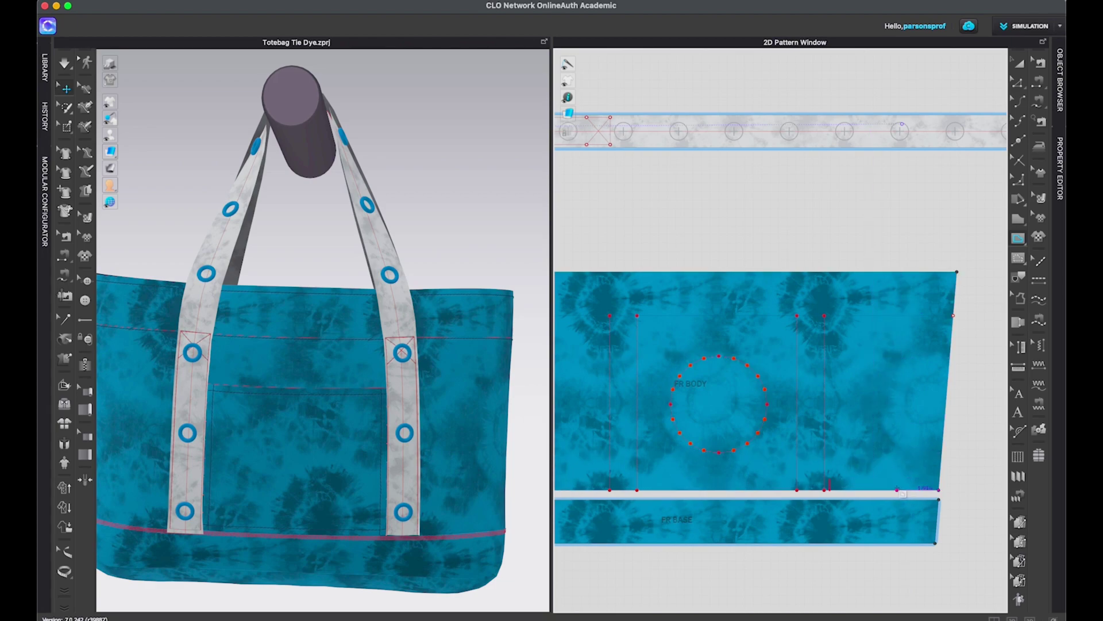
- Draw a five-point looped ribbon line starting and ending on FR BODY's bottom edge
{"action": "left_click", "coordinate": [913, 490]}
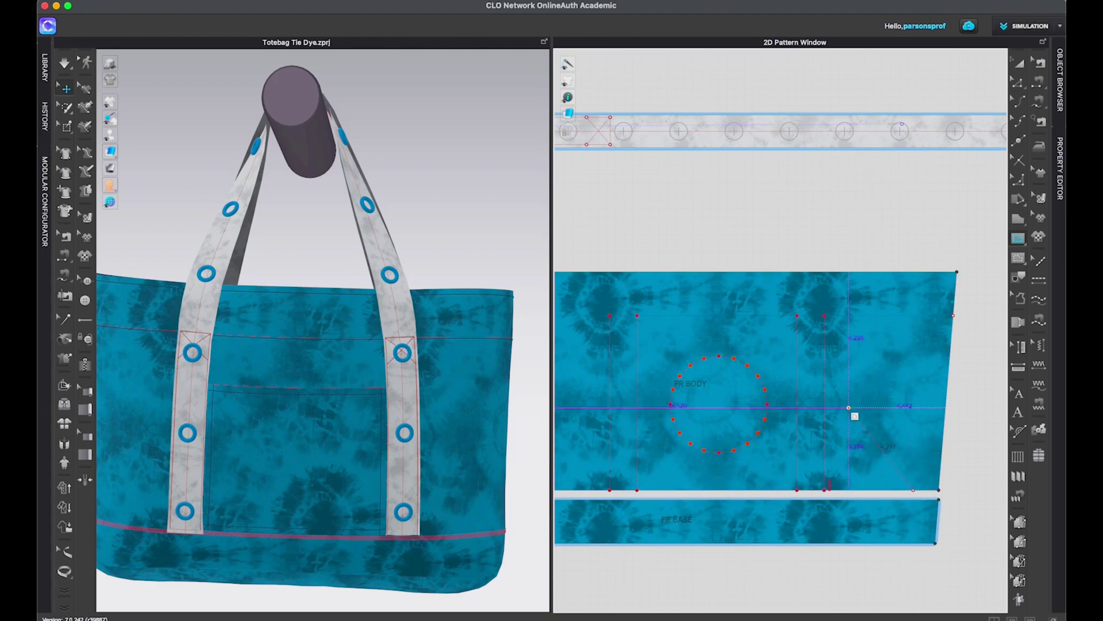
{"action": "left_click", "coordinate": [843, 403]}
{"action": "left_click", "coordinate": [919, 343]}
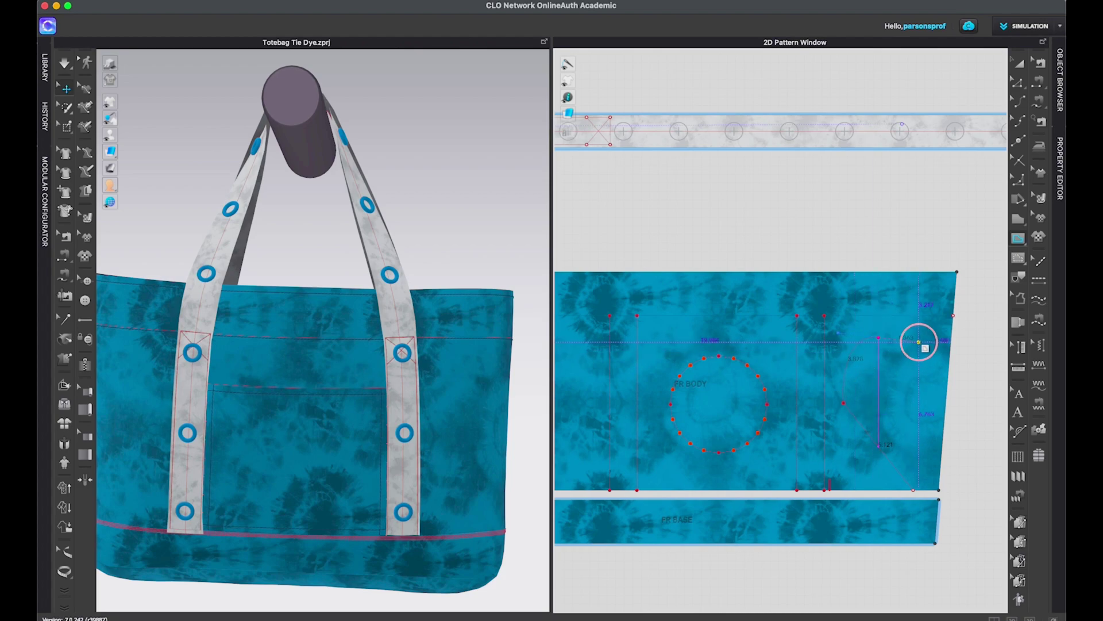
{"action": "left_click", "coordinate": [908, 407]}
{"action": "left_click", "coordinate": [849, 491]}
{"action": "key", "text": "Return"}
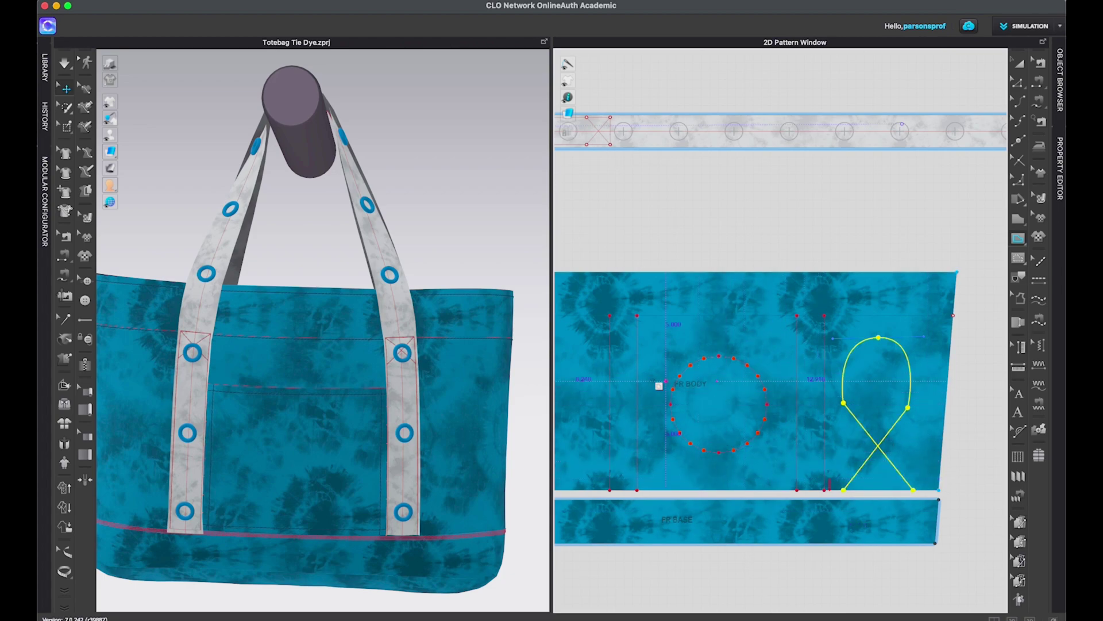
{"action": "left_click", "coordinate": [1020, 65]}
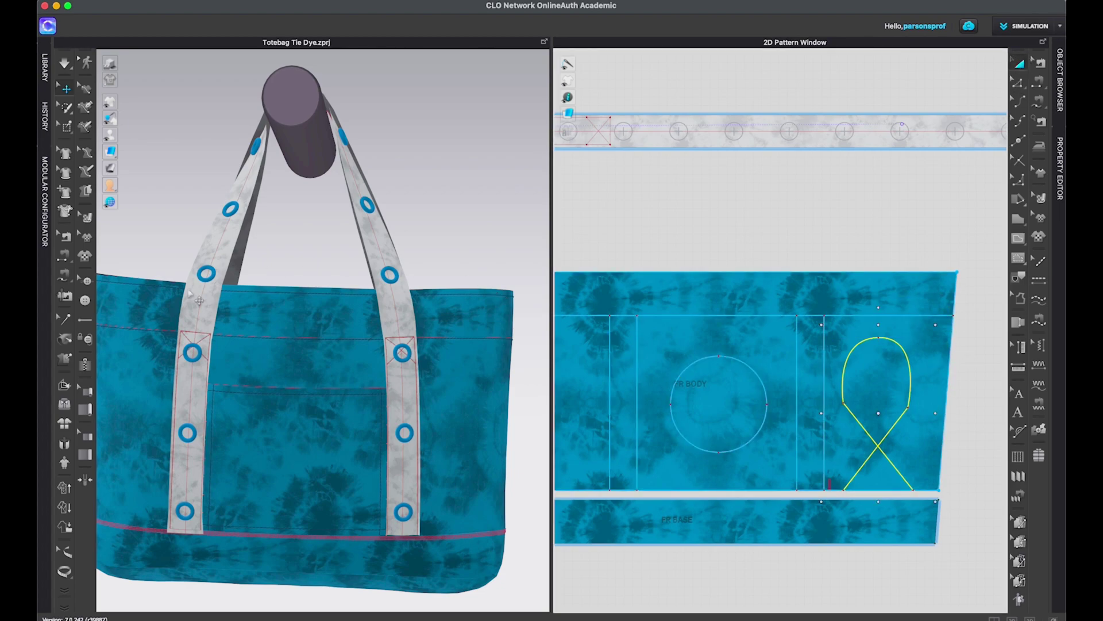
{"action": "left_click", "coordinate": [85, 300]}
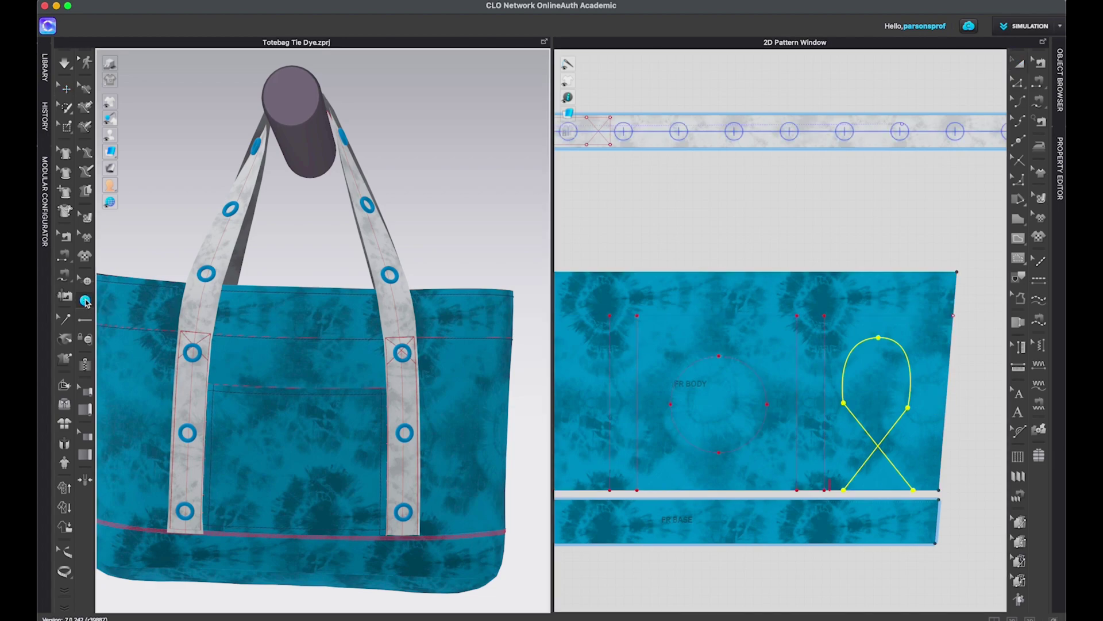
- Distribute six hexagon buttons along the ribbon line with 0.5 in start and end intervals
{"action": "left_click", "coordinate": [889, 338]}
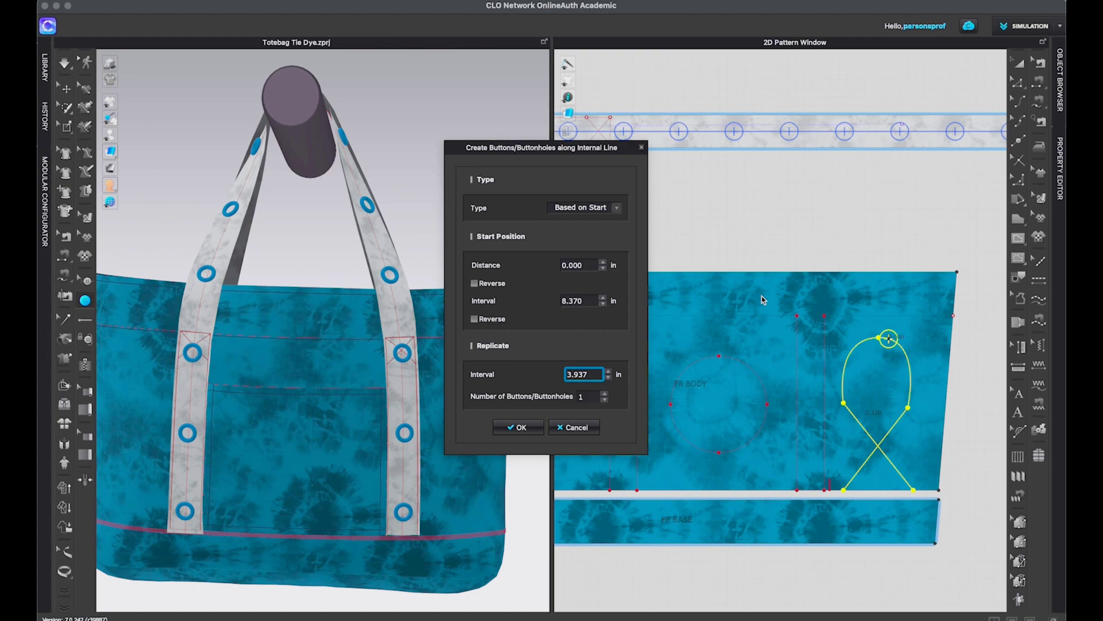
{"action": "left_click", "coordinate": [618, 211]}
{"action": "left_click", "coordinate": [576, 219]}
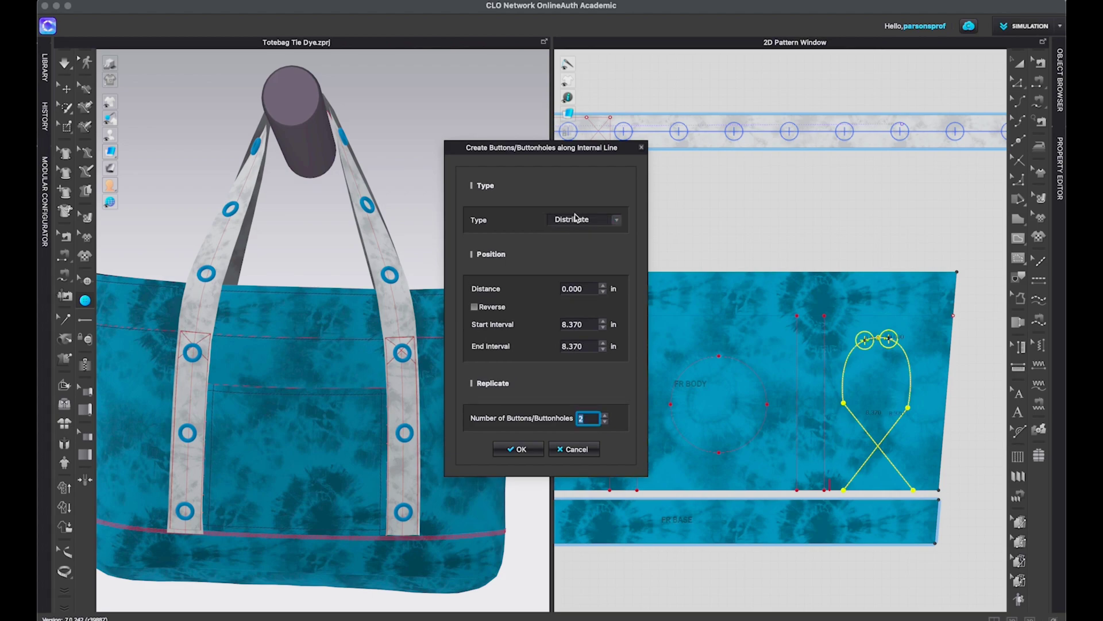
{"action": "double_click", "coordinate": [588, 322]}
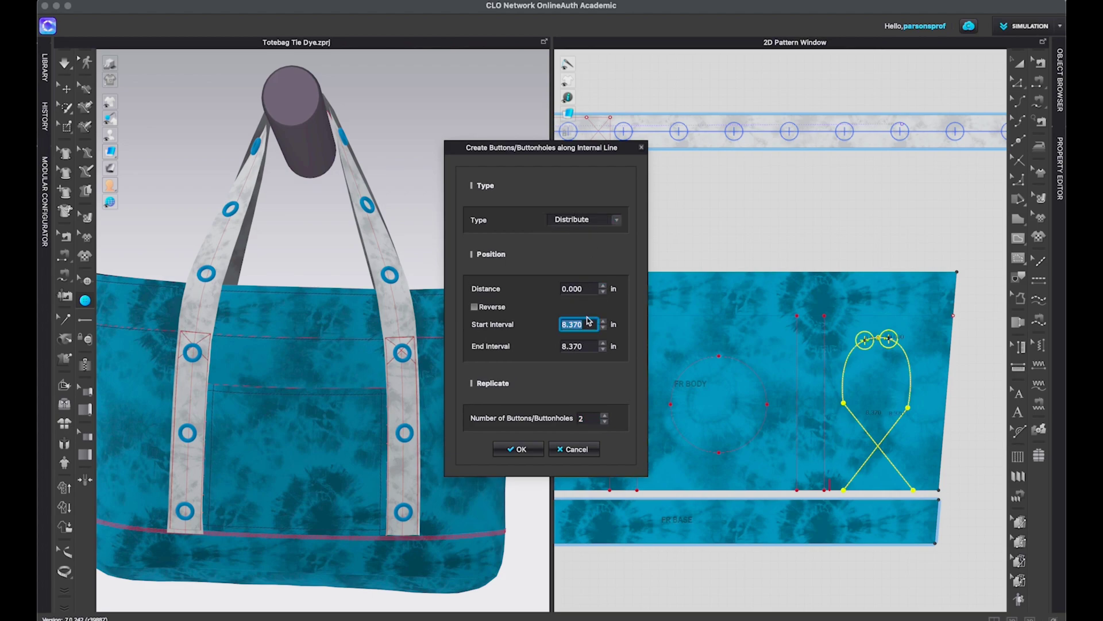
{"action": "type", "text": "0.5"}
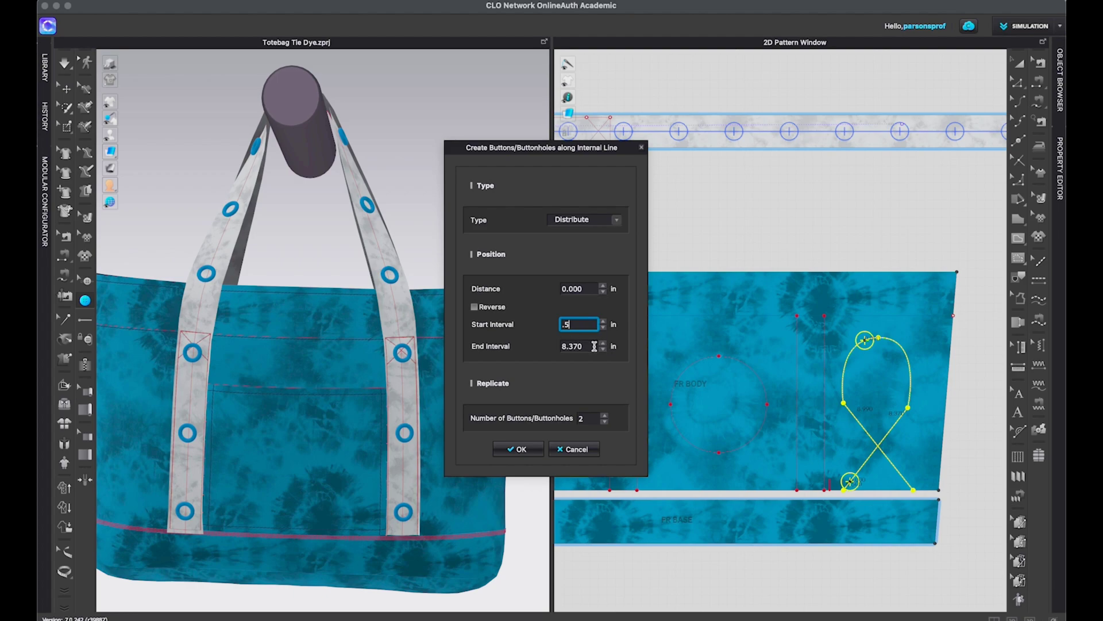
{"action": "double_click", "coordinate": [589, 345]}
{"action": "type", "text": ".5"}
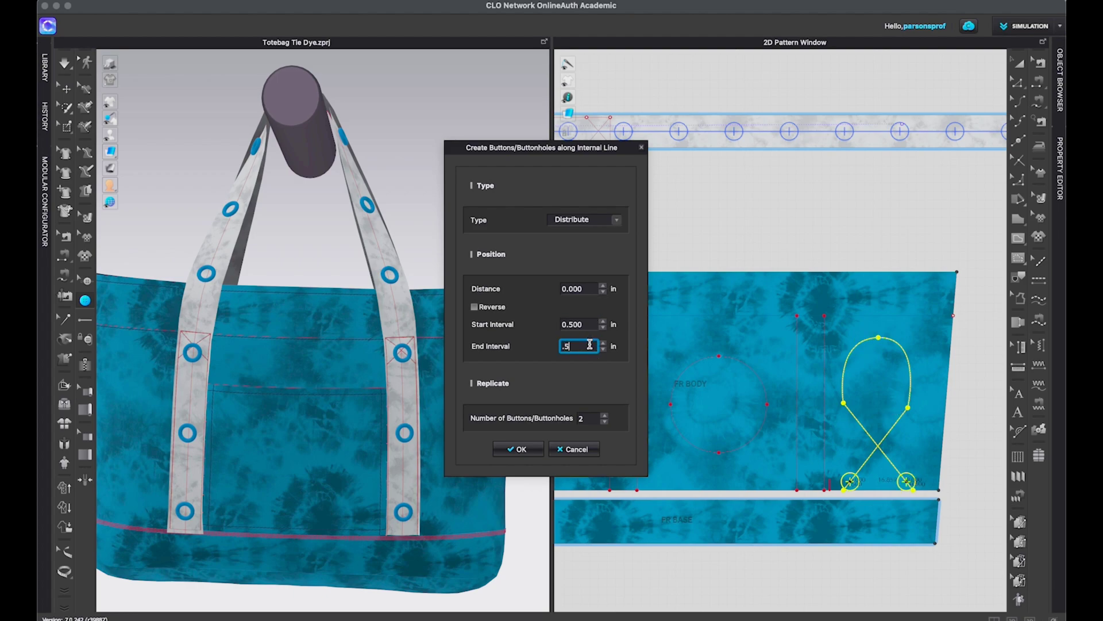
{"action": "left_click", "coordinate": [606, 415]}
{"action": "left_click", "coordinate": [606, 415]}
{"action": "left_click", "coordinate": [606, 415]}
{"action": "left_click", "coordinate": [606, 415]}
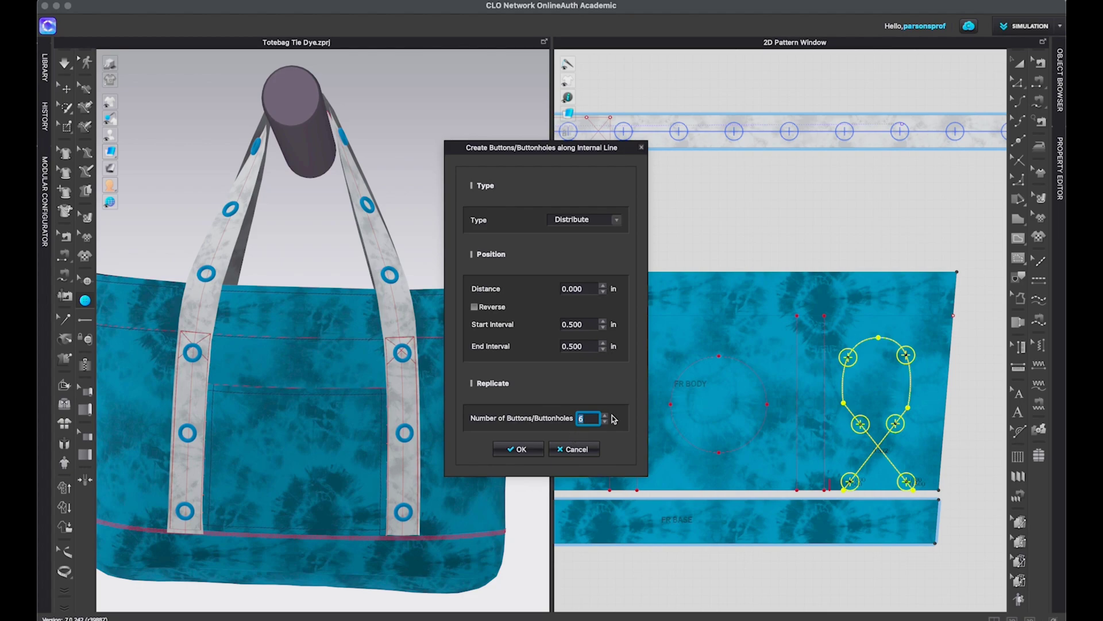
{"action": "left_click", "coordinate": [519, 449]}
{"action": "right_click_drag", "start_coordinate": [412, 493], "coordinate": [492, 443]}
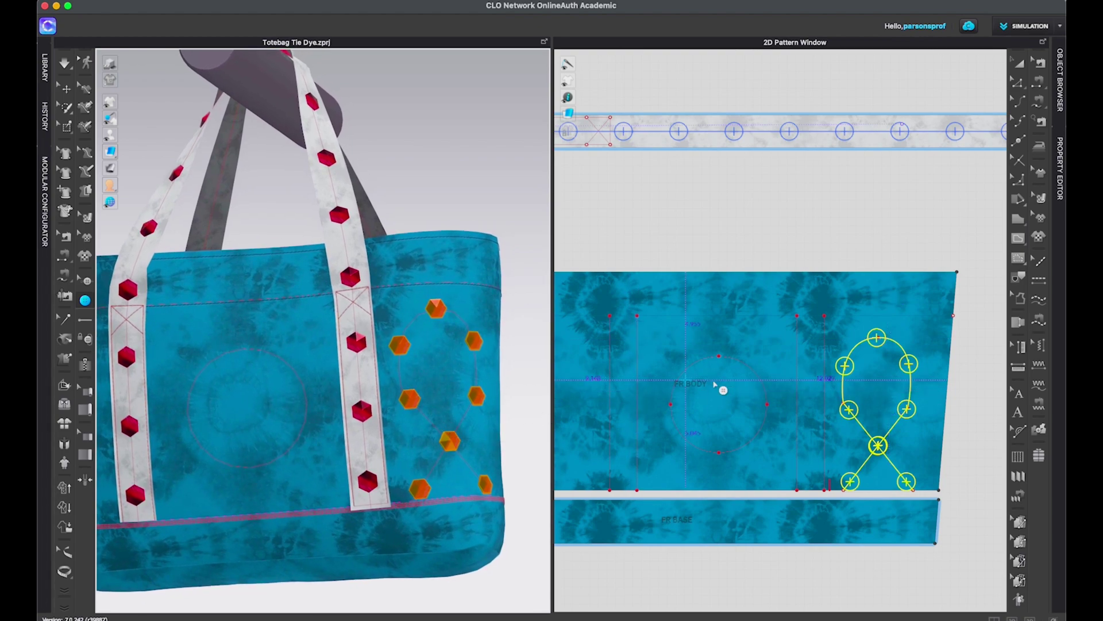
{"action": "left_click", "coordinate": [1019, 63]}
{"action": "left_click", "coordinate": [746, 370]}
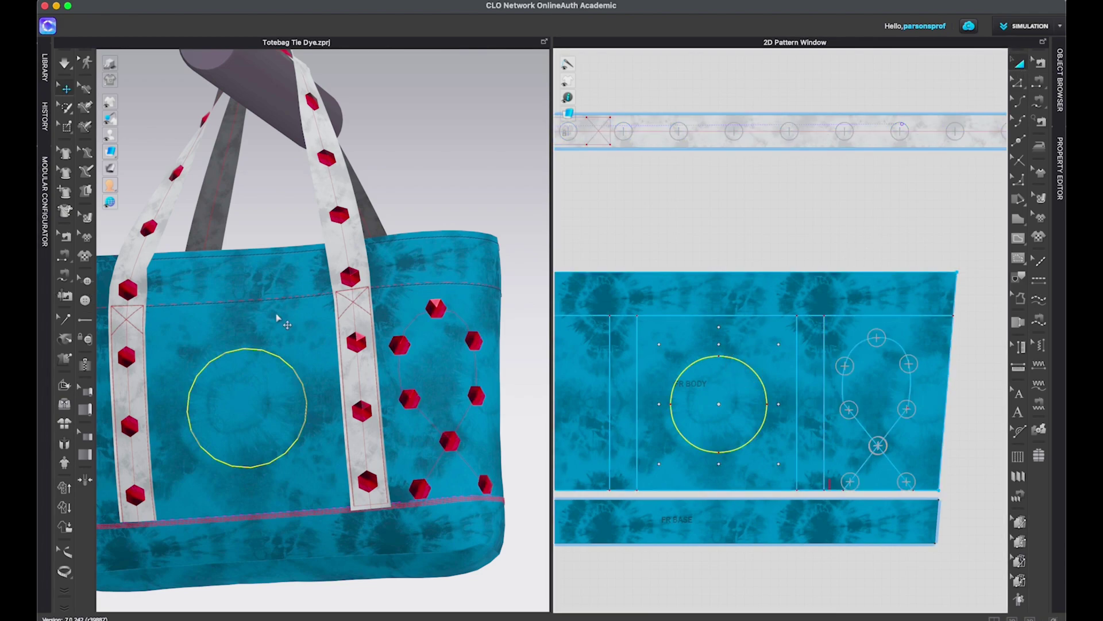
{"action": "left_click", "coordinate": [85, 301]}
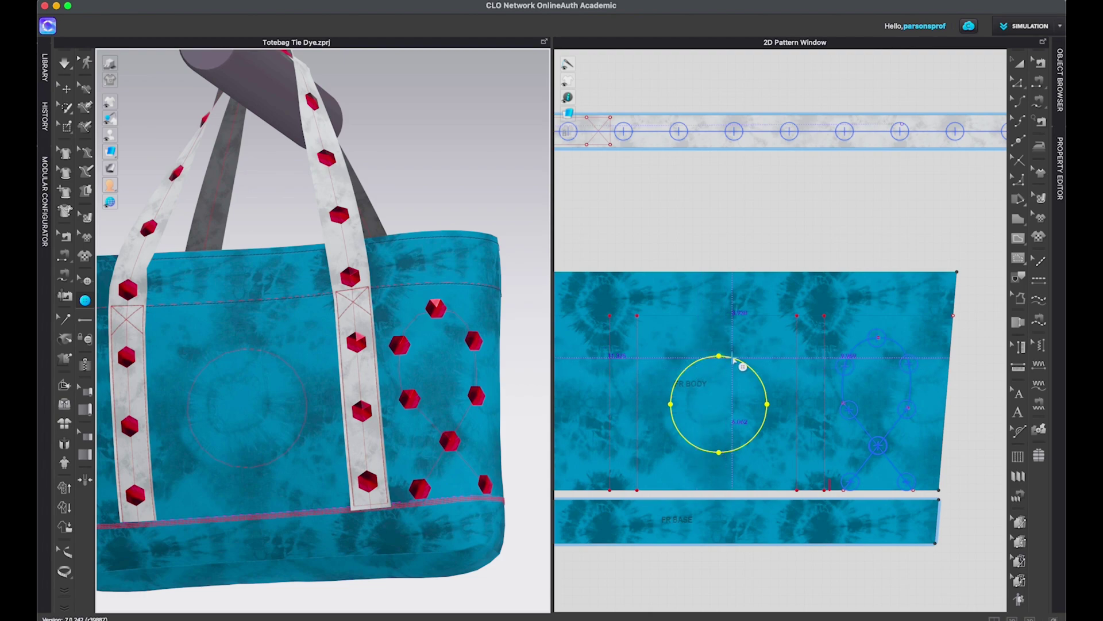
{"action": "key", "text": "Escape"}
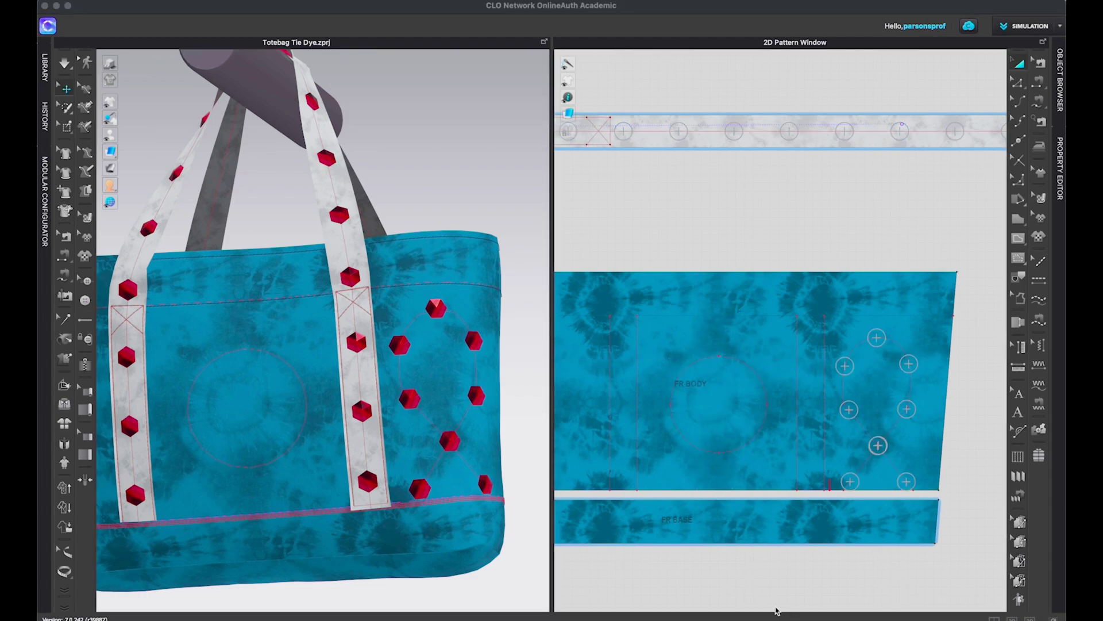
{"action": "left_click", "coordinate": [846, 252]}
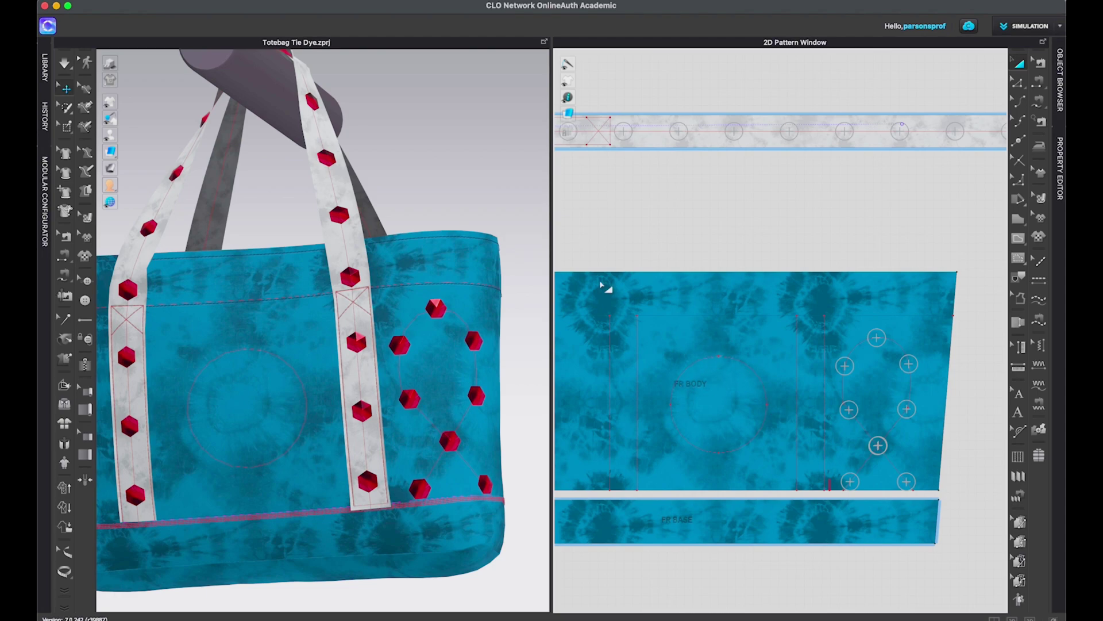
{"action": "left_click", "coordinate": [85, 302]}
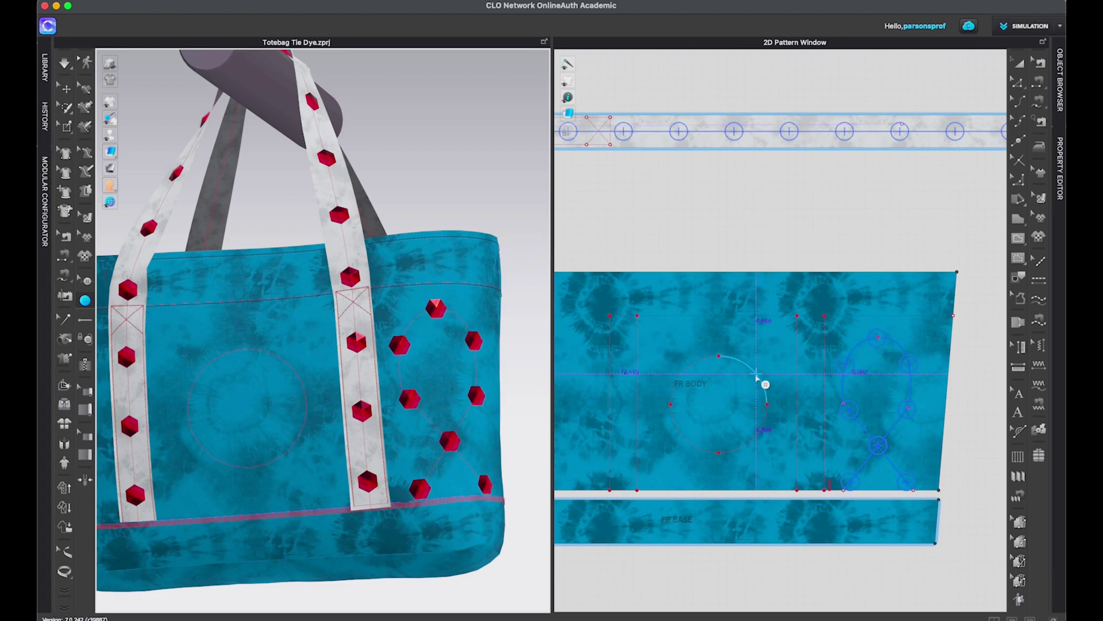
- Place a button on one arc of the front circle, then select all its arcs
{"action": "left_click", "coordinate": [755, 373]}
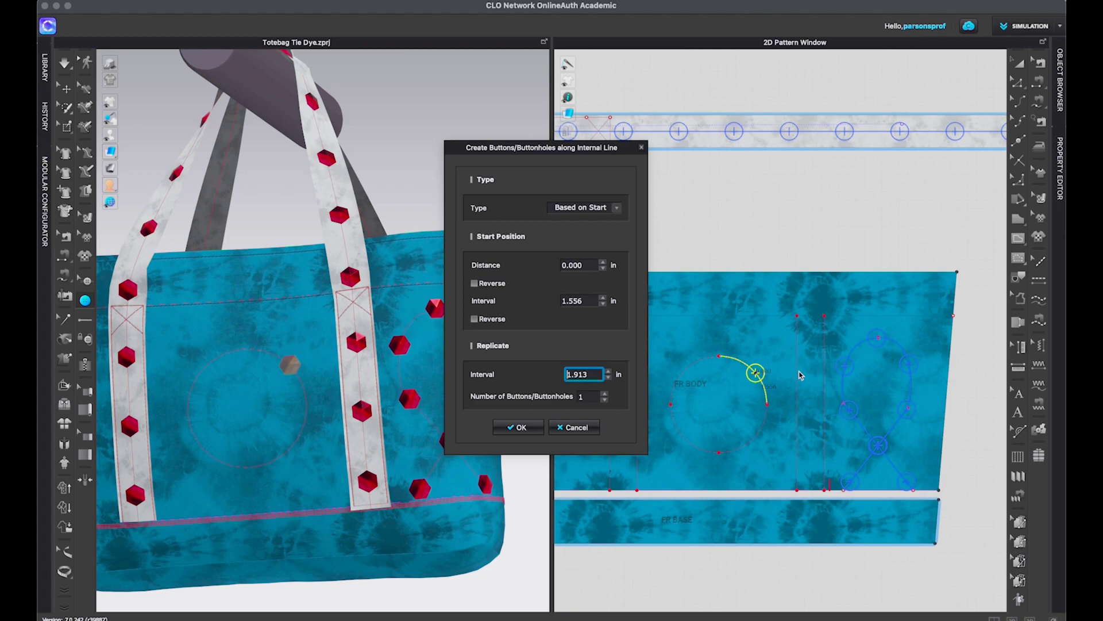
{"action": "left_click", "coordinate": [518, 427]}
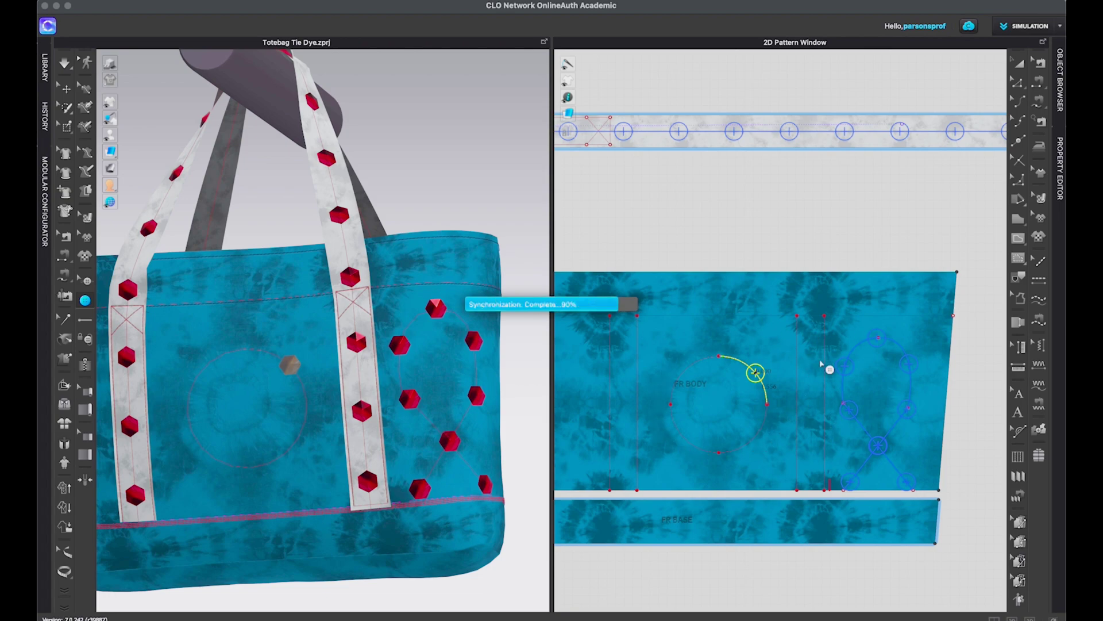
{"action": "left_click", "coordinate": [702, 364], "text": "shift"}
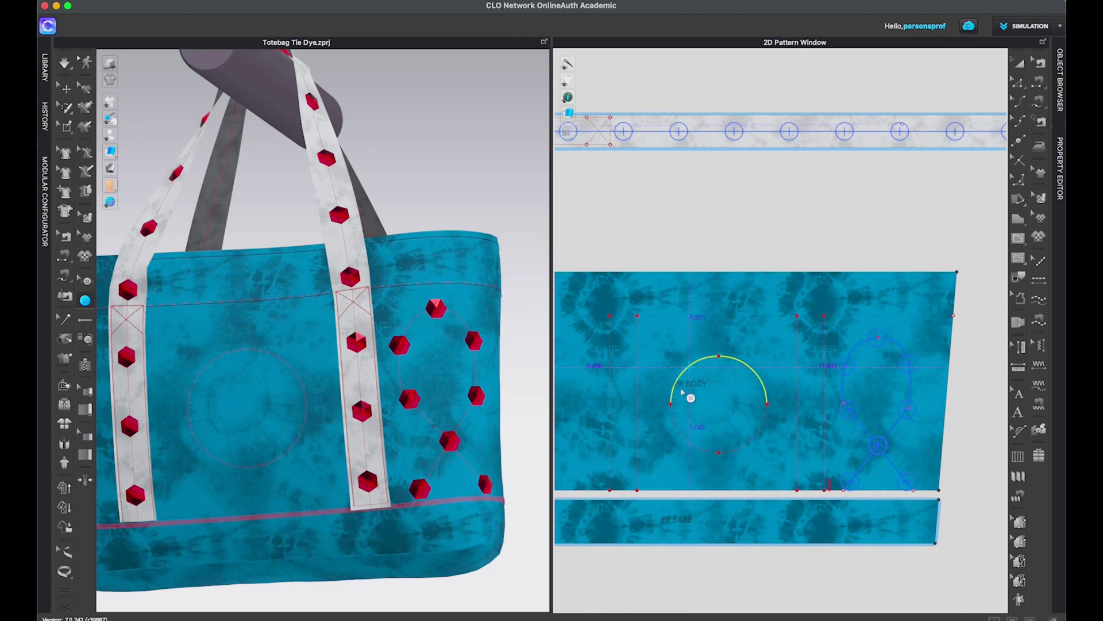
{"action": "left_click", "coordinate": [689, 438], "text": "shift"}
{"action": "left_click", "coordinate": [758, 410], "text": "shift"}
- Open the Create Buttons along Internal Line settings for the whole circle
{"action": "left_click", "coordinate": [748, 370]}
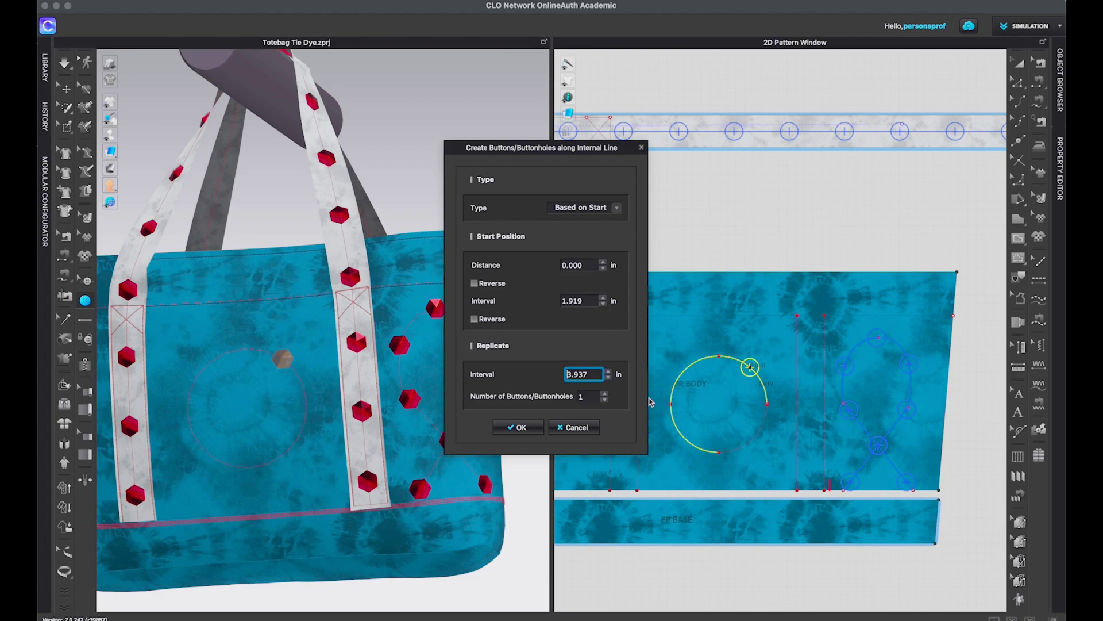
{"action": "left_click", "coordinate": [574, 427]}
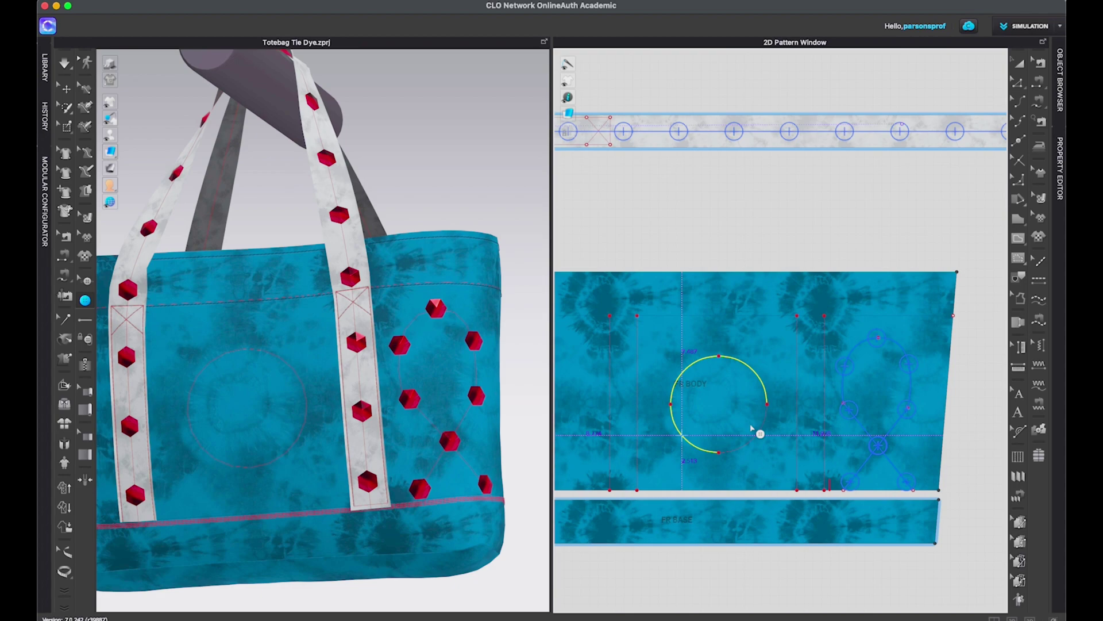
{"action": "left_click", "coordinate": [751, 369]}
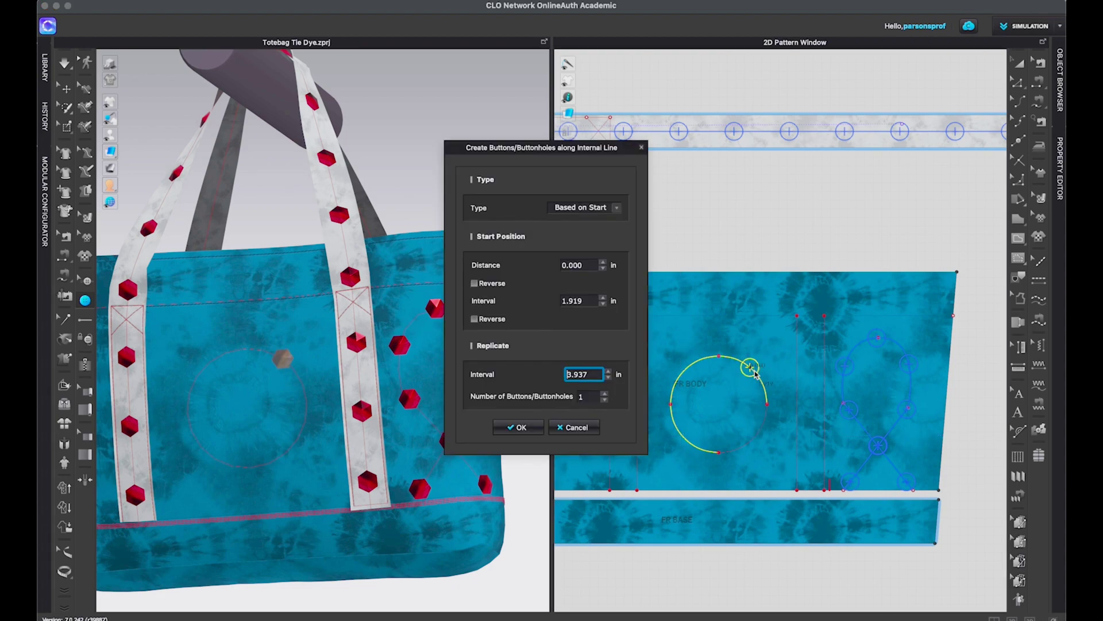
- Set the circle buttons to Distribute with 0.25 in start and 1 in end intervals
{"action": "left_click", "coordinate": [615, 208]}
{"action": "left_click", "coordinate": [587, 222]}
{"action": "double_click", "coordinate": [593, 322]}
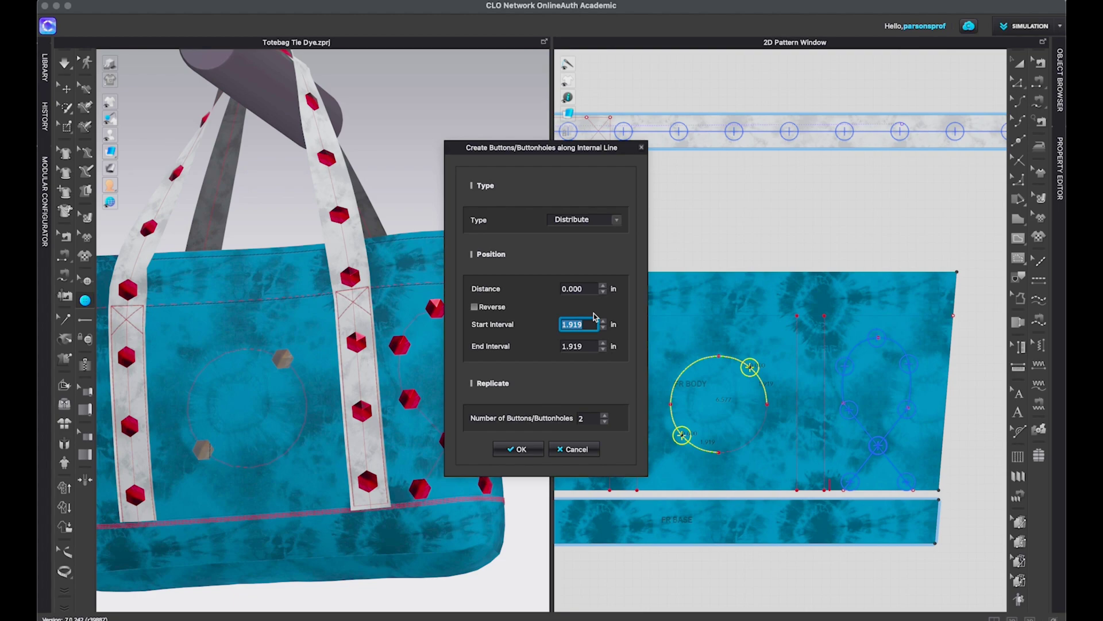
{"action": "type", "text": ".25"}
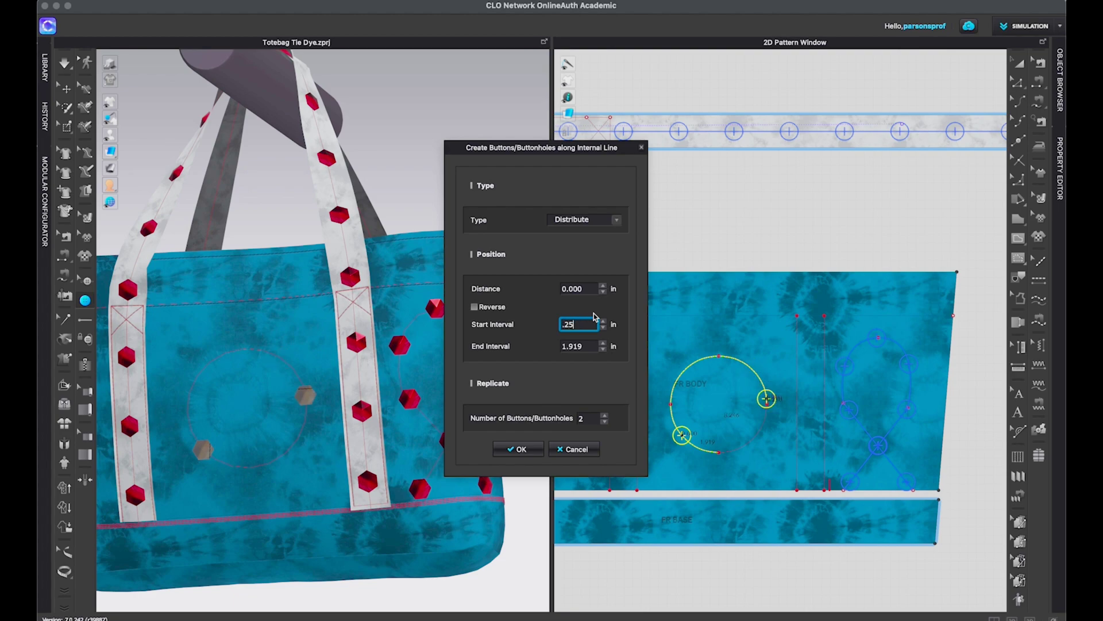
{"action": "double_click", "coordinate": [592, 346]}
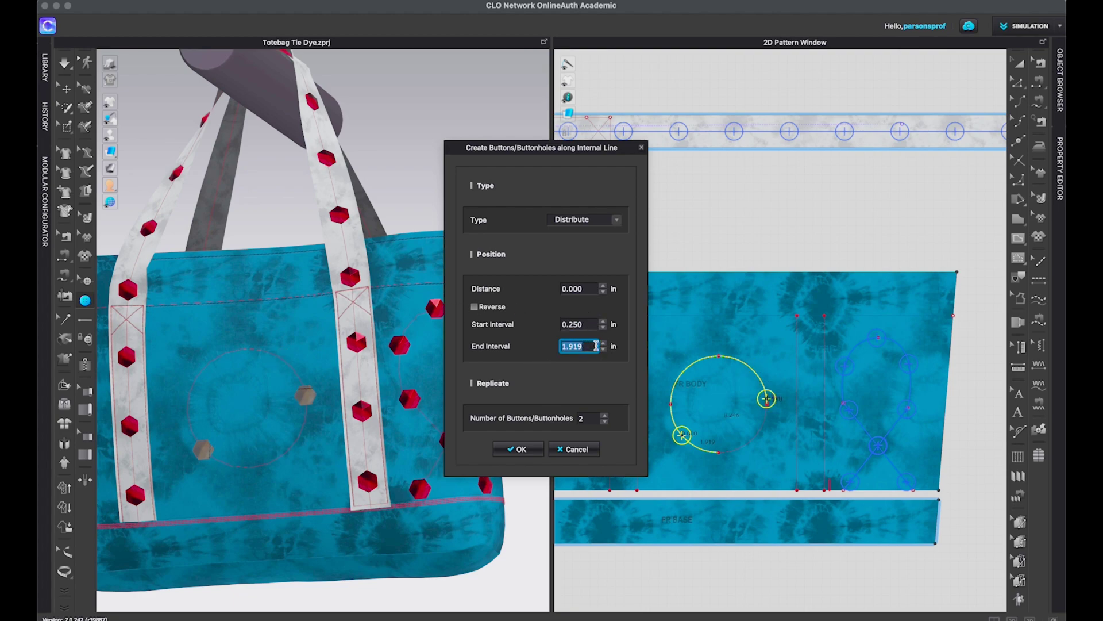
{"action": "type", "text": "1"}
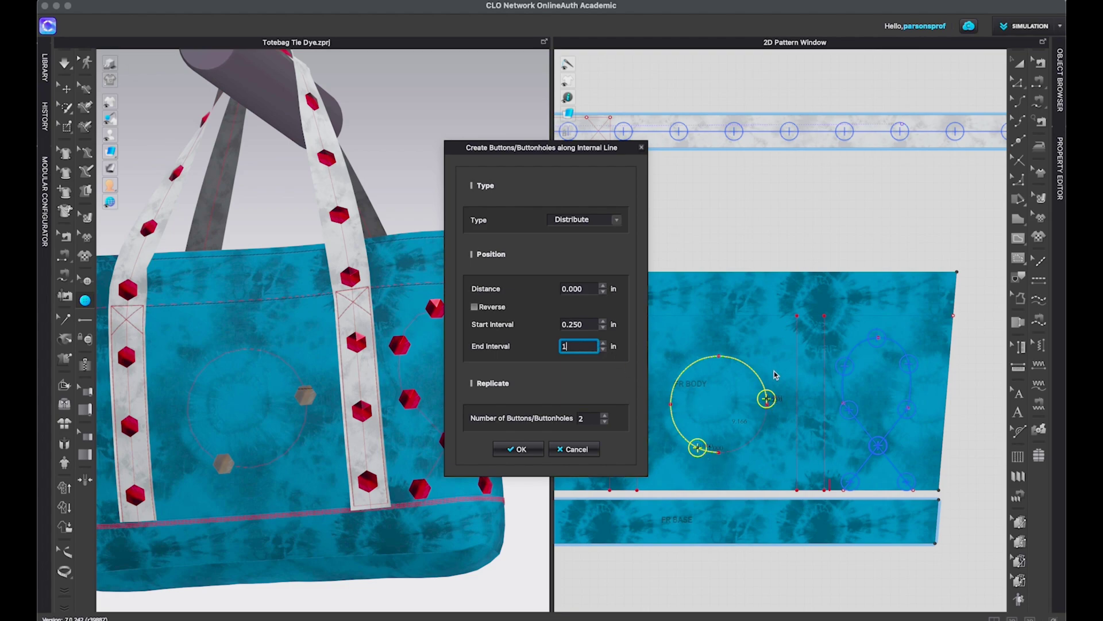
- Raise the button count to 13 and create the buttons around the circle
{"action": "left_click", "coordinate": [605, 416]}
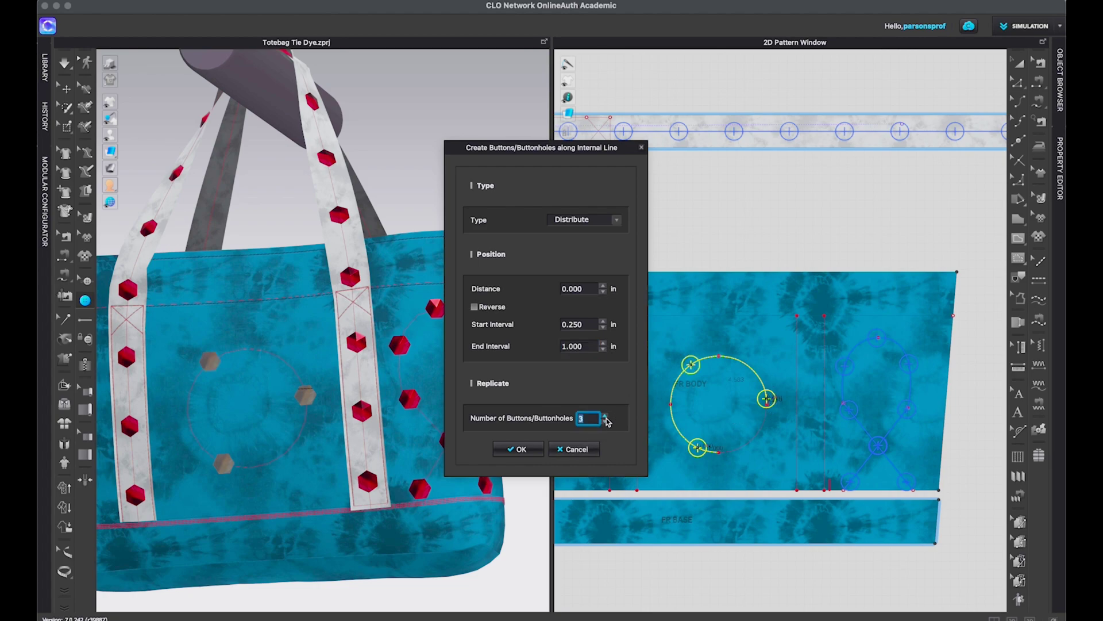
{"action": "left_click", "coordinate": [604, 416]}
{"action": "left_click", "coordinate": [604, 416]}
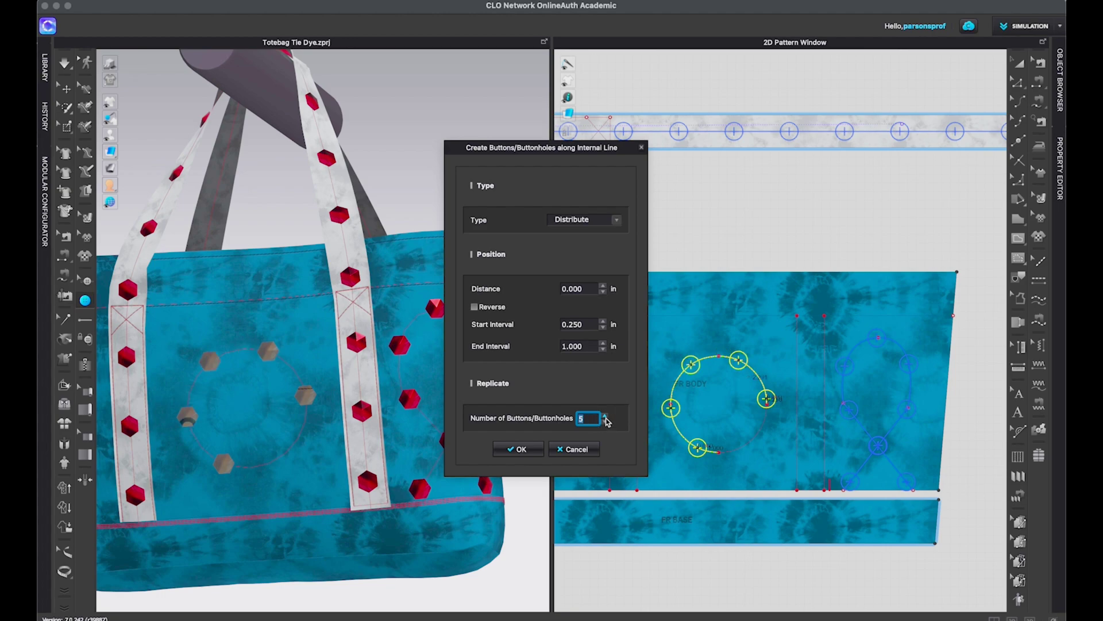
{"action": "left_click", "coordinate": [605, 416]}
{"action": "left_click", "coordinate": [605, 416]}
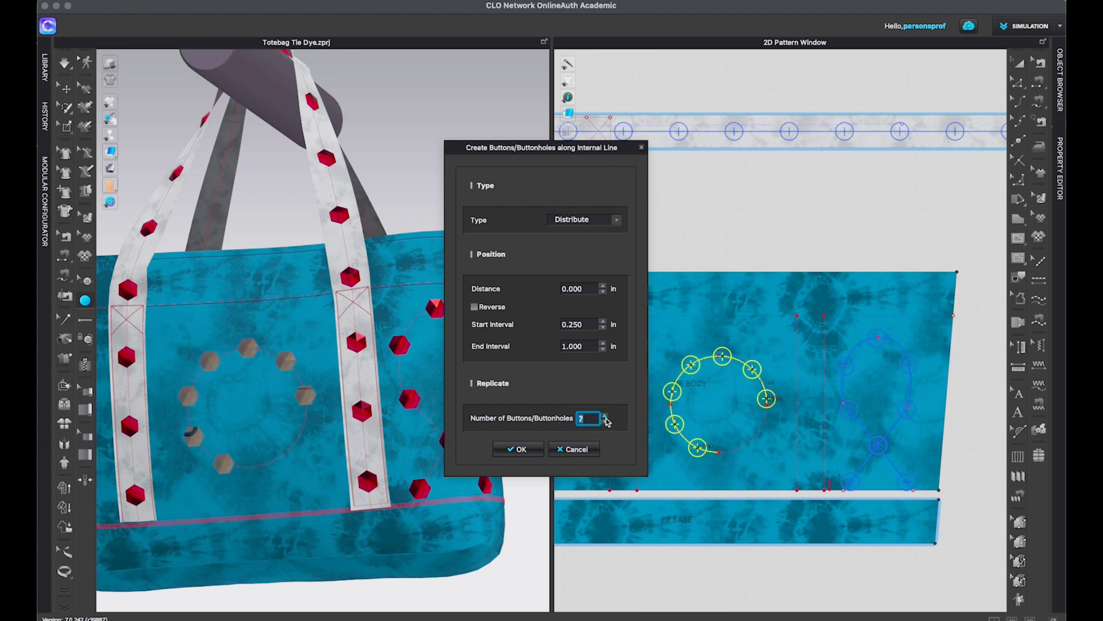
{"action": "left_click", "coordinate": [605, 416]}
{"action": "left_click", "coordinate": [605, 416]}
{"action": "left_click", "coordinate": [605, 417]}
{"action": "left_click", "coordinate": [604, 416]}
{"action": "left_click", "coordinate": [604, 416]}
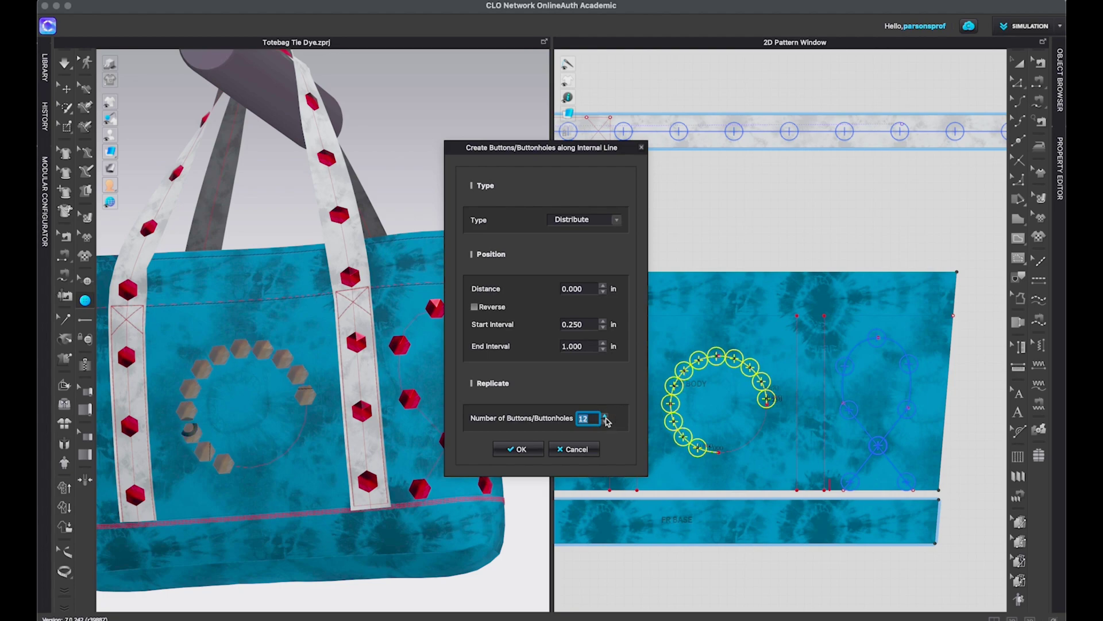
{"action": "left_click", "coordinate": [604, 416]}
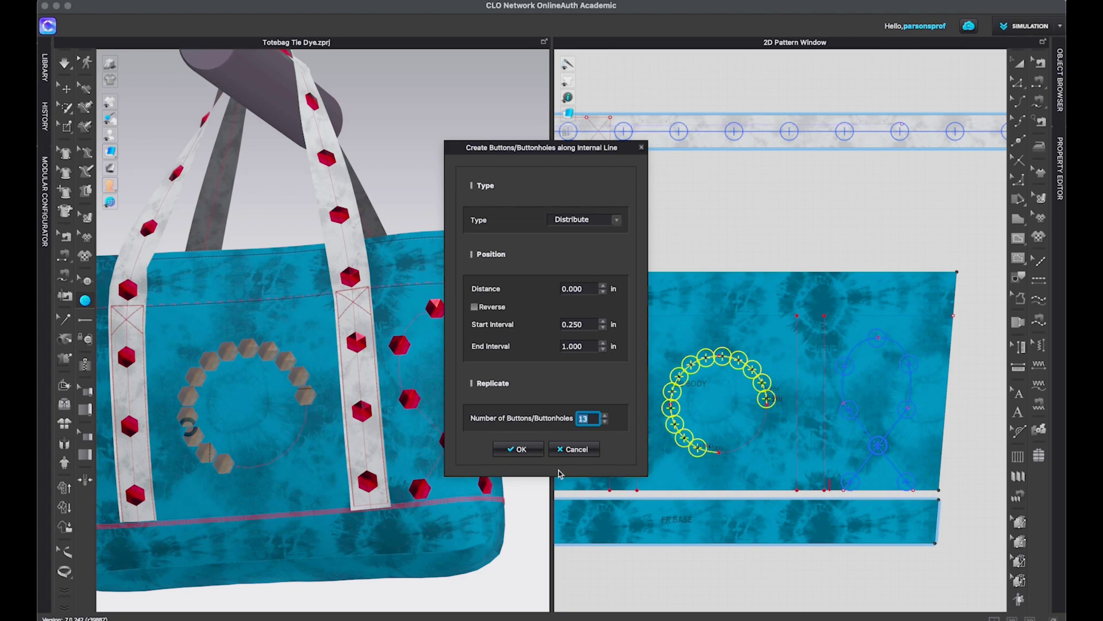
{"action": "left_click", "coordinate": [520, 449]}
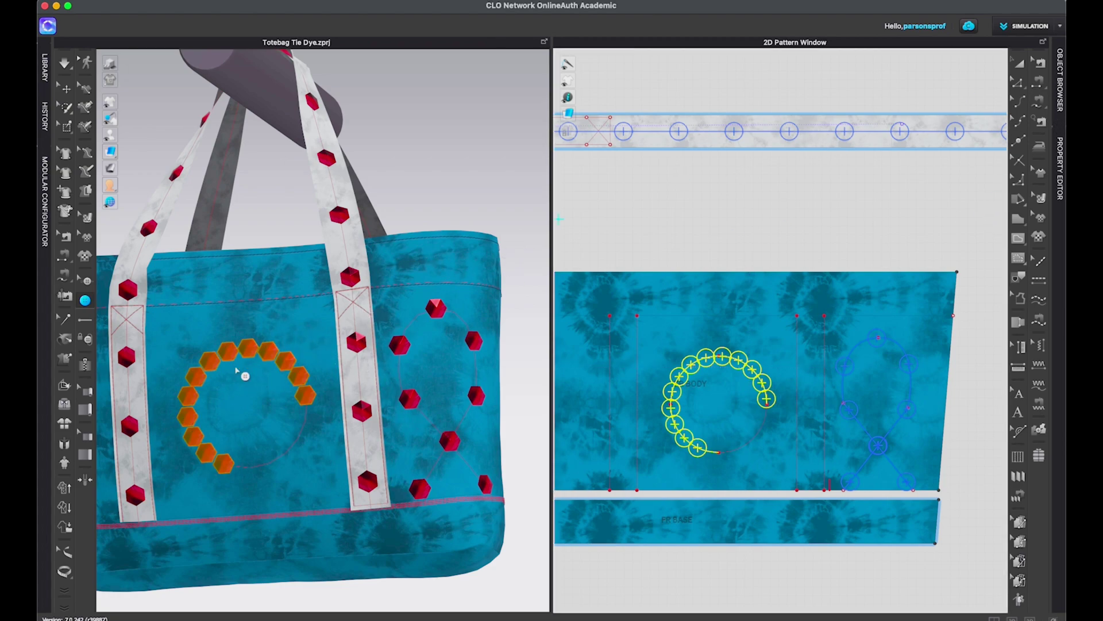
- Assign the trim ring style to the selected buttons on the front circle
{"action": "left_click", "coordinate": [1063, 81]}
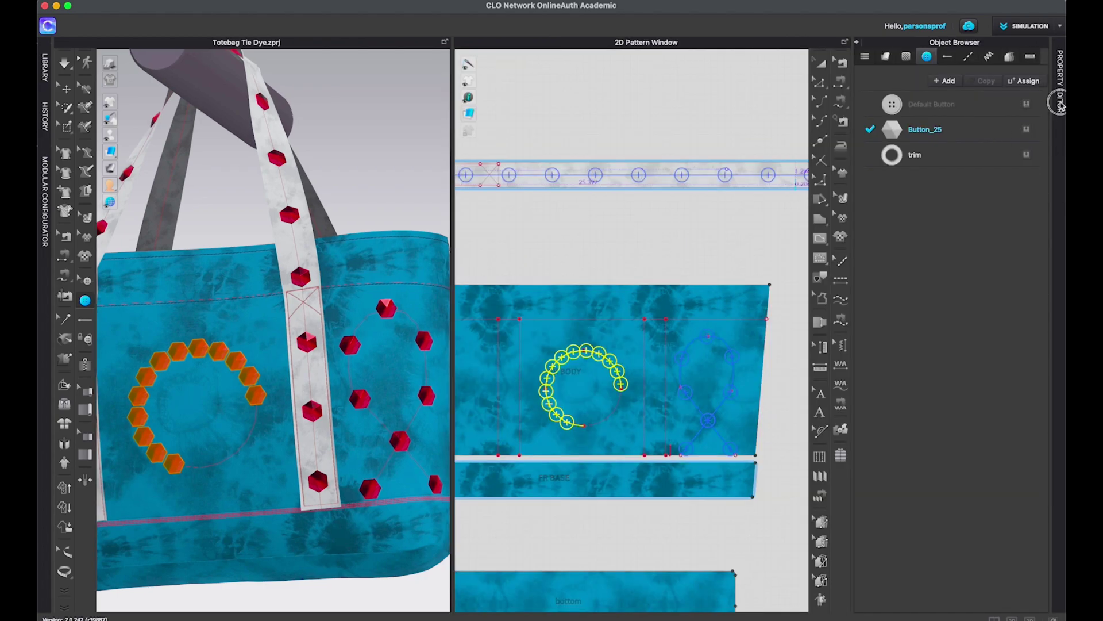
{"action": "left_click", "coordinate": [1059, 106]}
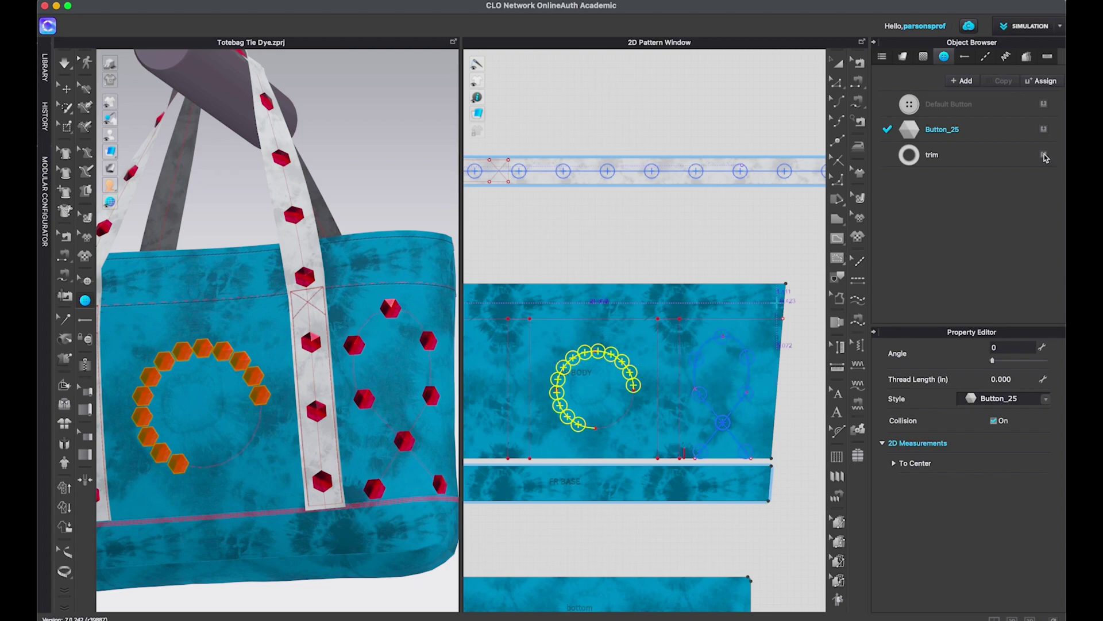
{"action": "left_click", "coordinate": [1044, 156]}
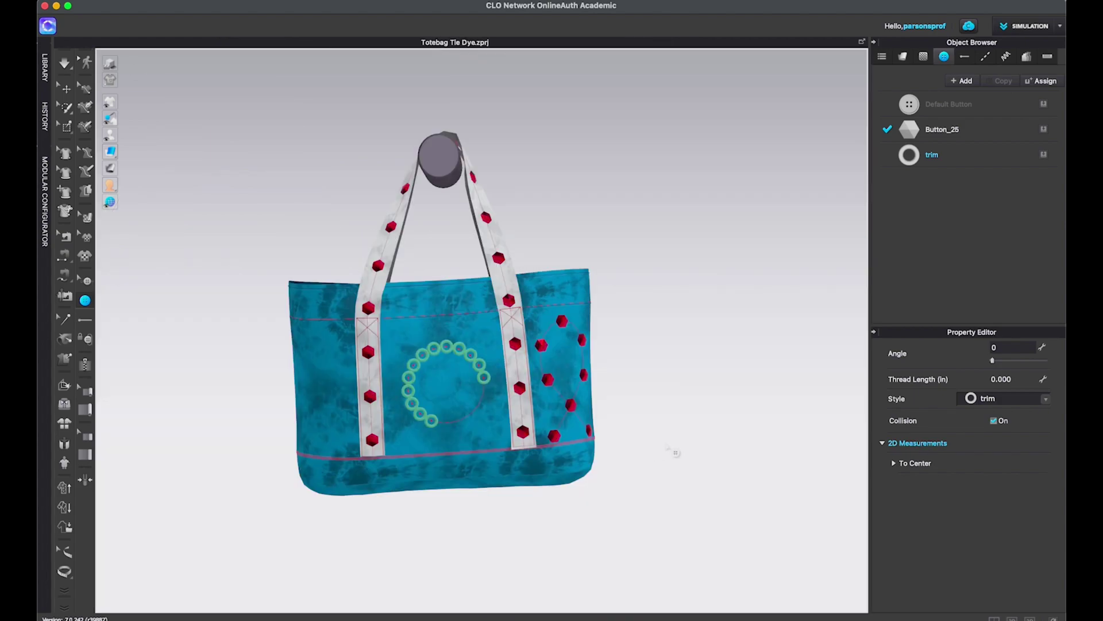
- Hide the 2D Pattern Window and orbit and zoom the 3D tote
{"action": "key", "text": "shift+1"}
{"action": "right_click_drag", "start_coordinate": [673, 451], "coordinate": [694, 438]}
{"action": "scroll", "coordinate": [672, 417], "scroll_direction": "up", "scroll_amount": 3}
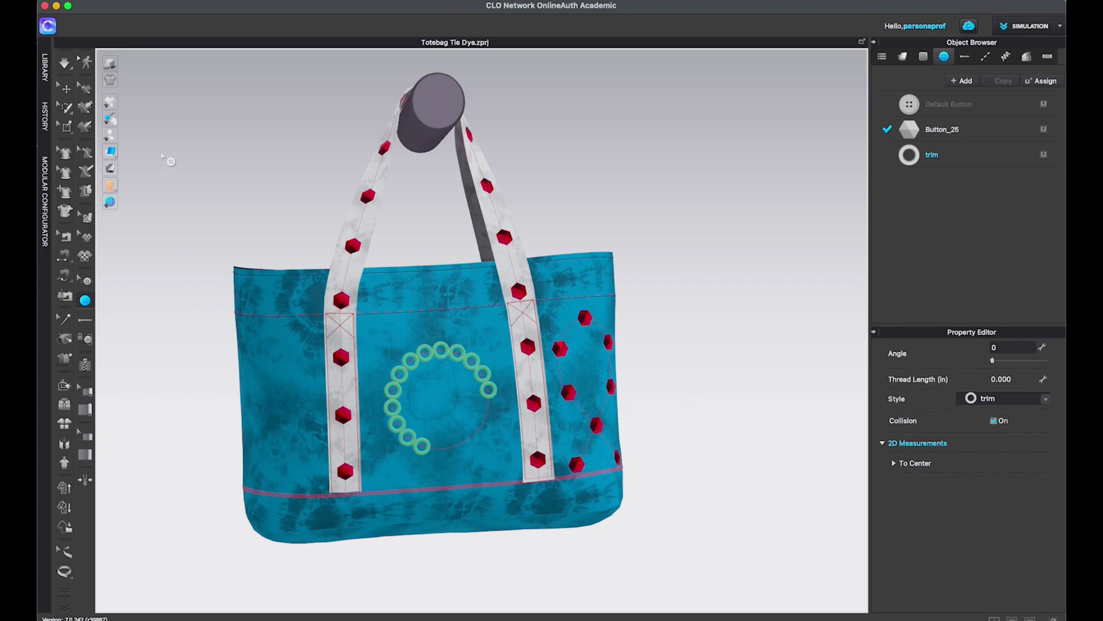
- Turn off Show Internal Lines in the 3D view and restore the 2D Pattern Window with F4
{"action": "left_click", "coordinate": [66, 89]}
{"action": "mouse_move", "coordinate": [111, 104]}
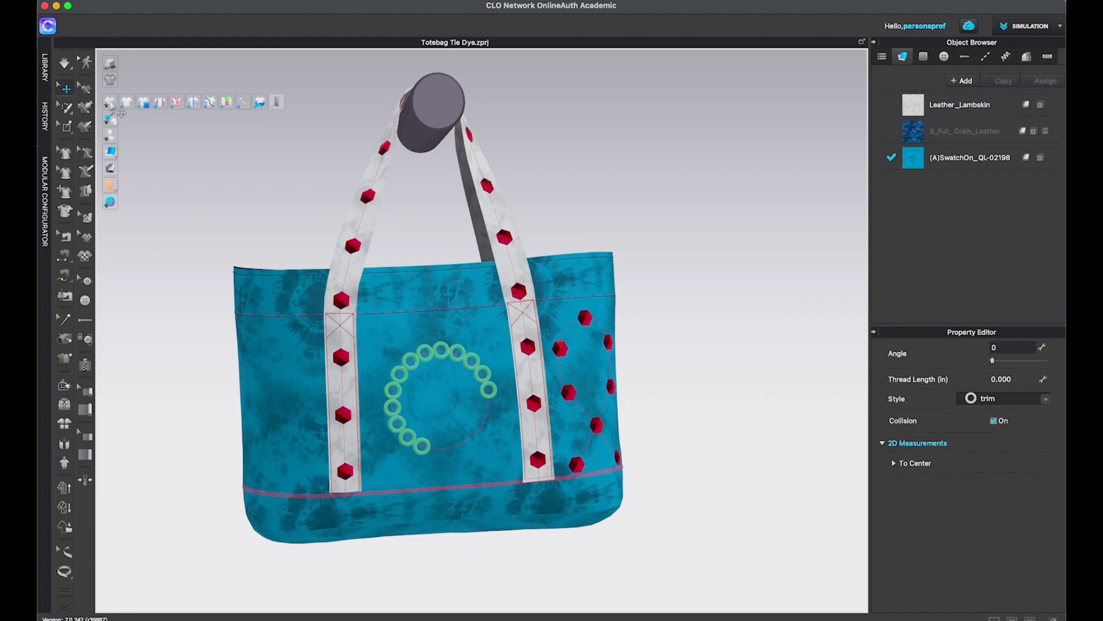
{"action": "left_click", "coordinate": [176, 102]}
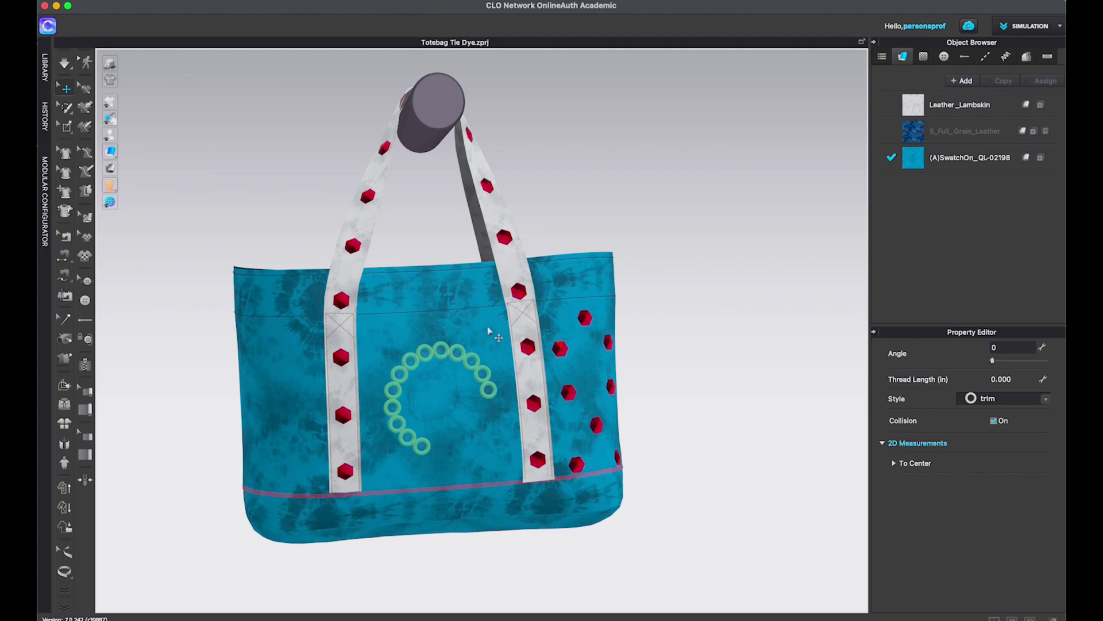
{"action": "scroll", "coordinate": [469, 353], "scroll_direction": "up", "scroll_amount": 5}
{"action": "scroll", "coordinate": [467, 352], "scroll_direction": "down", "scroll_amount": 10}
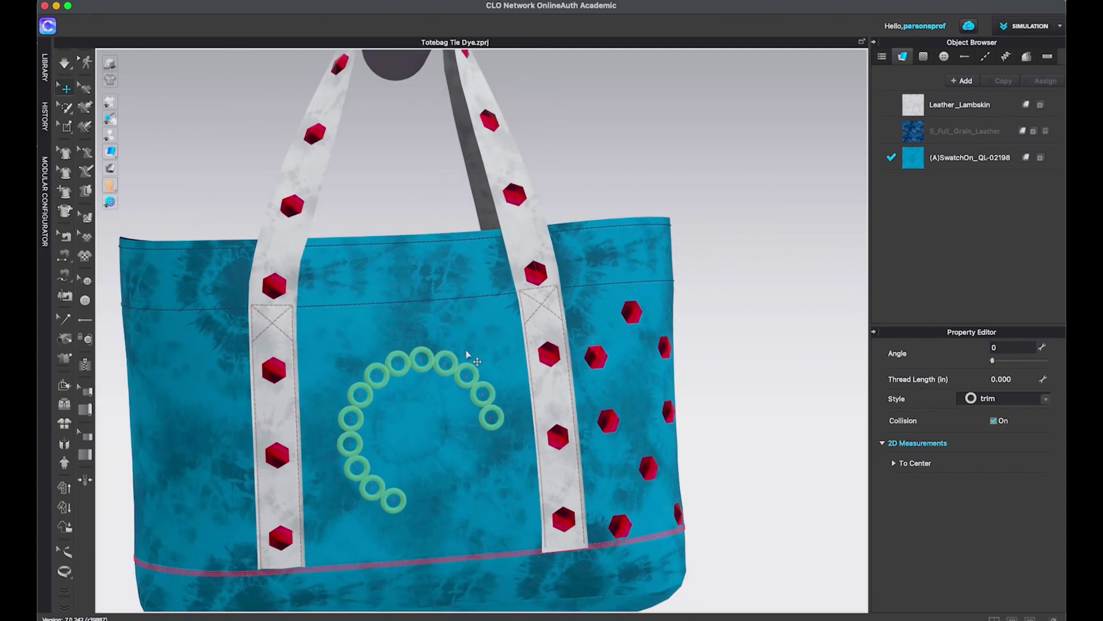
{"action": "key", "text": "F4"}
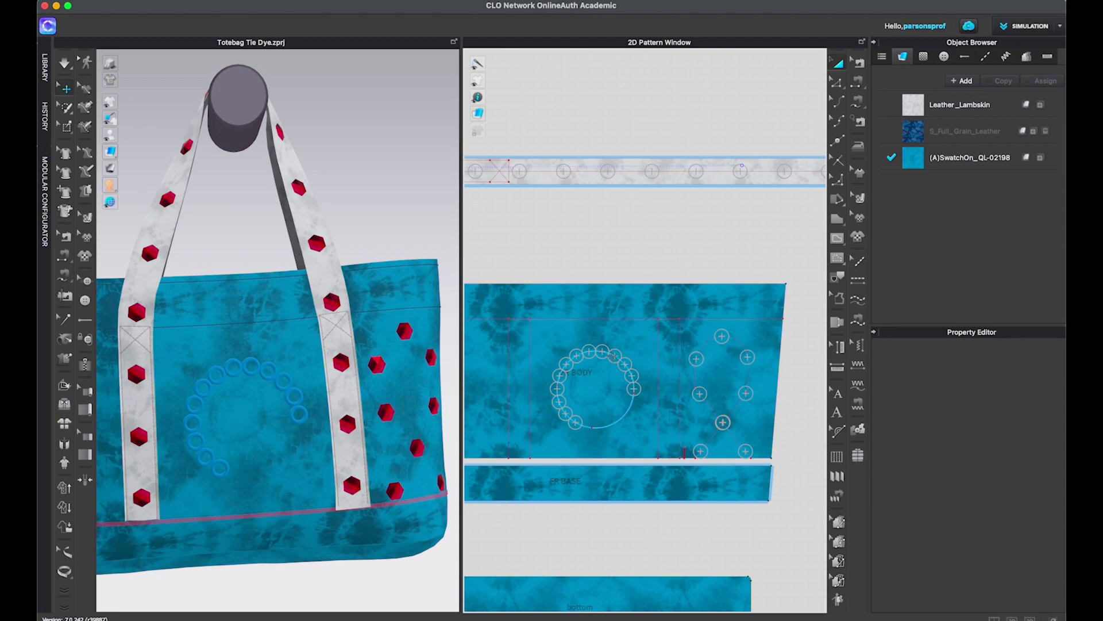
- Scale the circular internal line down and move it up and right into a small ring
{"action": "left_click", "coordinate": [596, 428]}
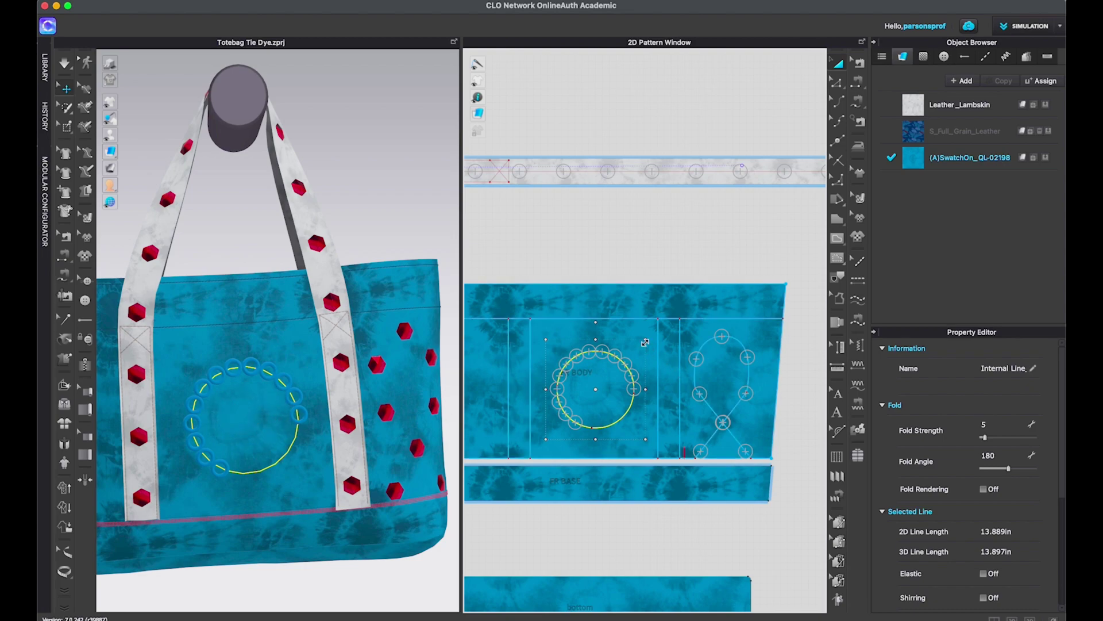
{"action": "left_click_drag", "start_coordinate": [641, 342], "coordinate": [613, 375]}
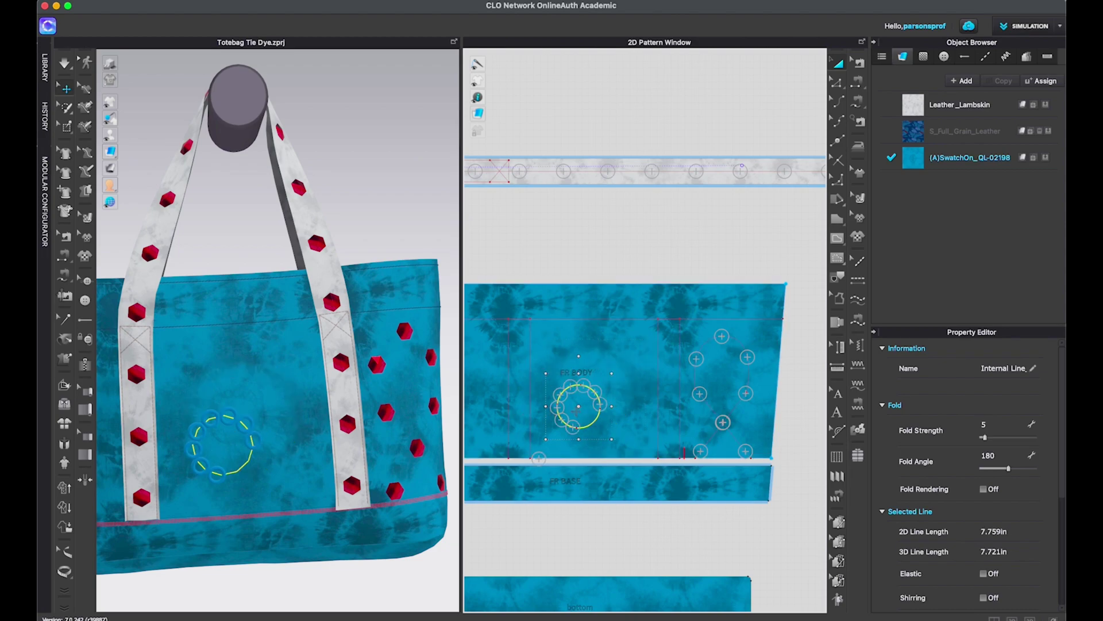
{"action": "left_click_drag", "start_coordinate": [578, 406], "coordinate": [588, 388]}
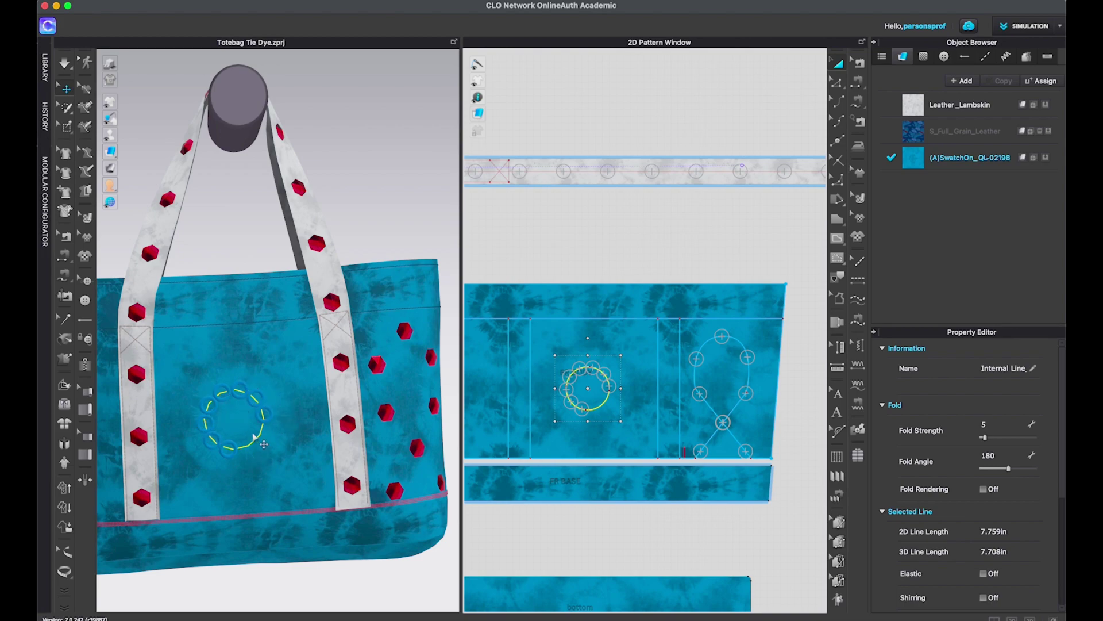
{"action": "key", "text": "Escape"}
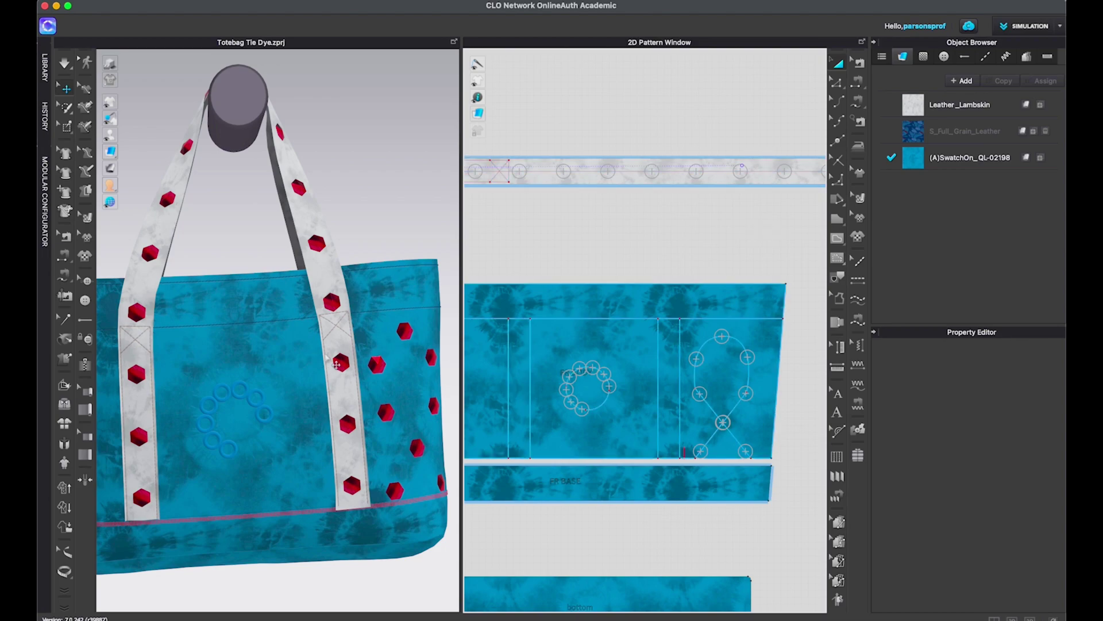
- Move points on the ring's internal line so the blue trims gather into a tight circle on FR BODY
{"action": "scroll", "coordinate": [577, 399], "scroll_direction": "up", "scroll_amount": 5}
{"action": "left_click", "coordinate": [684, 245]}
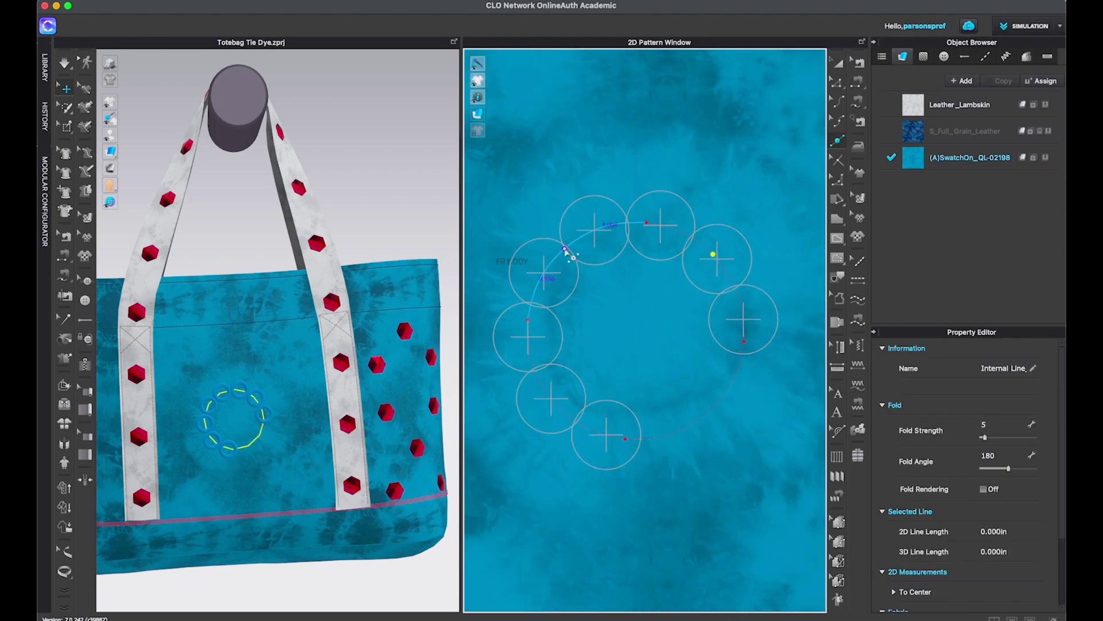
{"action": "left_click", "coordinate": [838, 82]}
{"action": "left_click", "coordinate": [713, 253]}
{"action": "left_click", "coordinate": [691, 285]}
{"action": "left_click", "coordinate": [565, 248]}
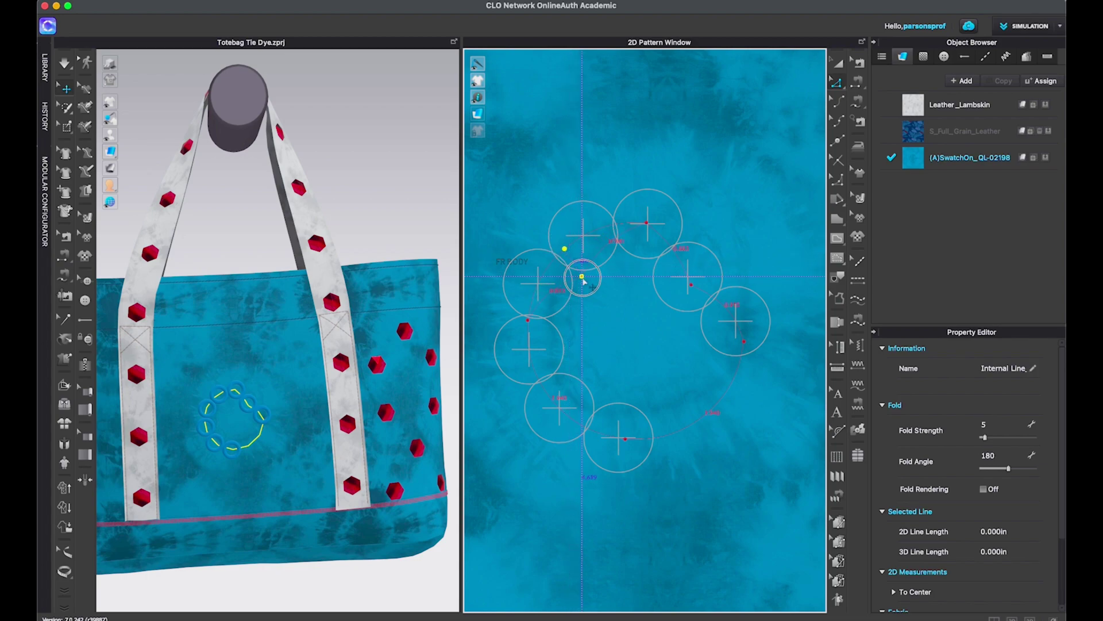
{"action": "left_click", "coordinate": [592, 284]}
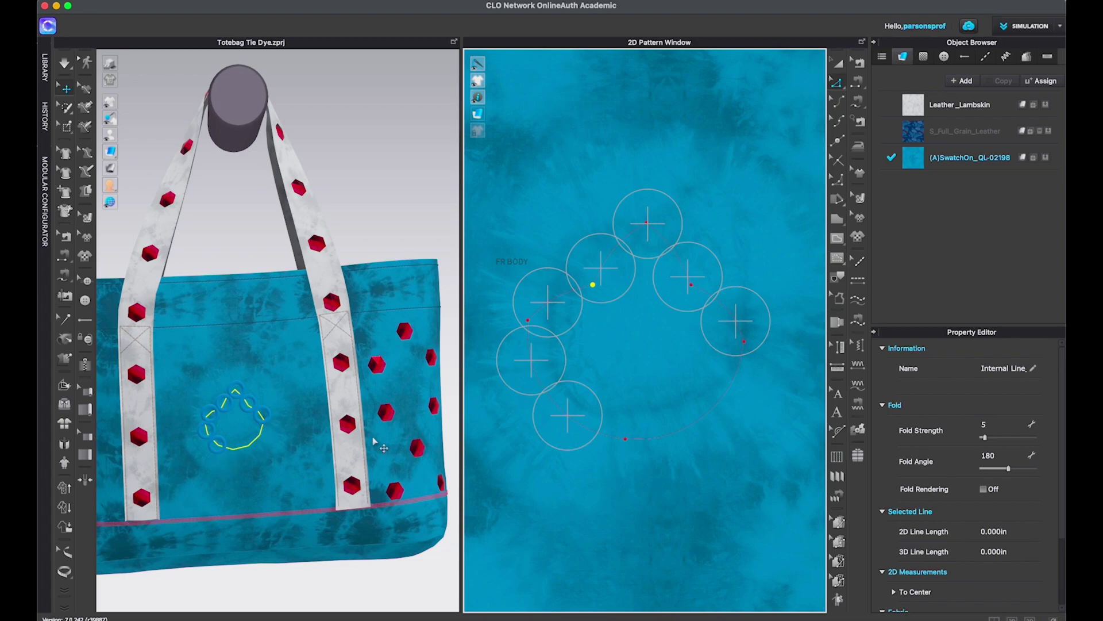
{"action": "key", "text": "a"}
{"action": "scroll", "coordinate": [776, 282], "scroll_direction": "down", "scroll_amount": 5}
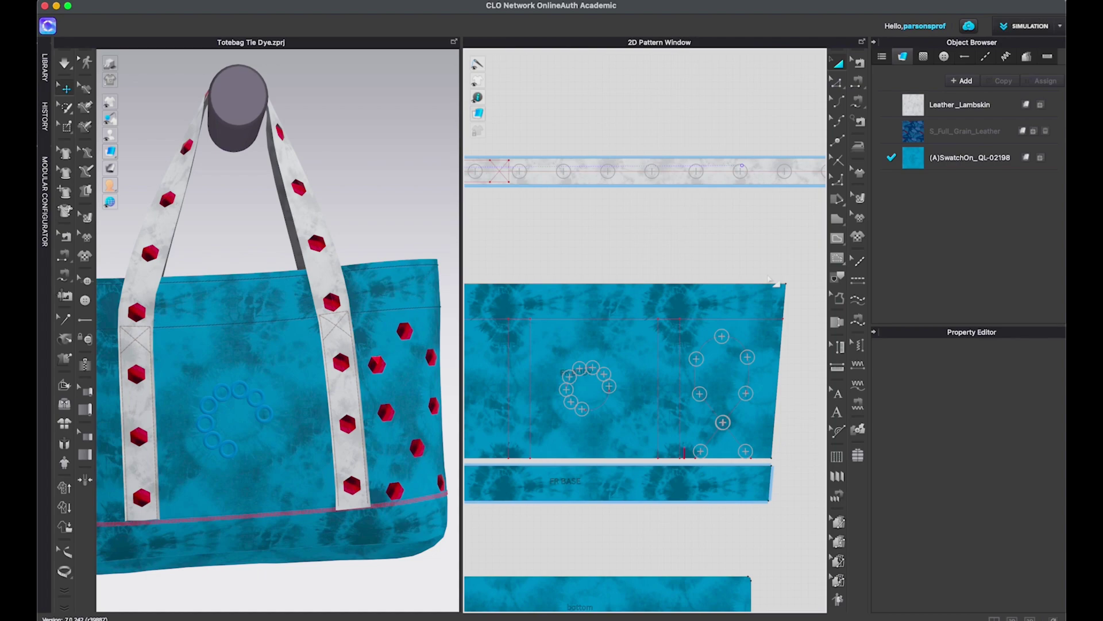